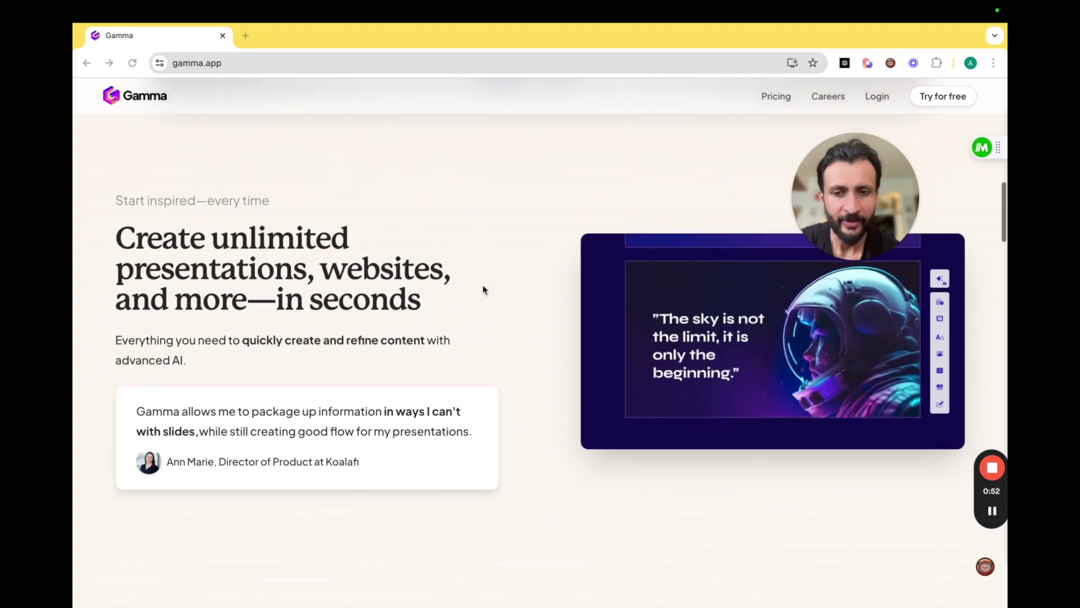
Sign up for a free Gamma account from the home page using Google
scroll(483, 289, up, 15)
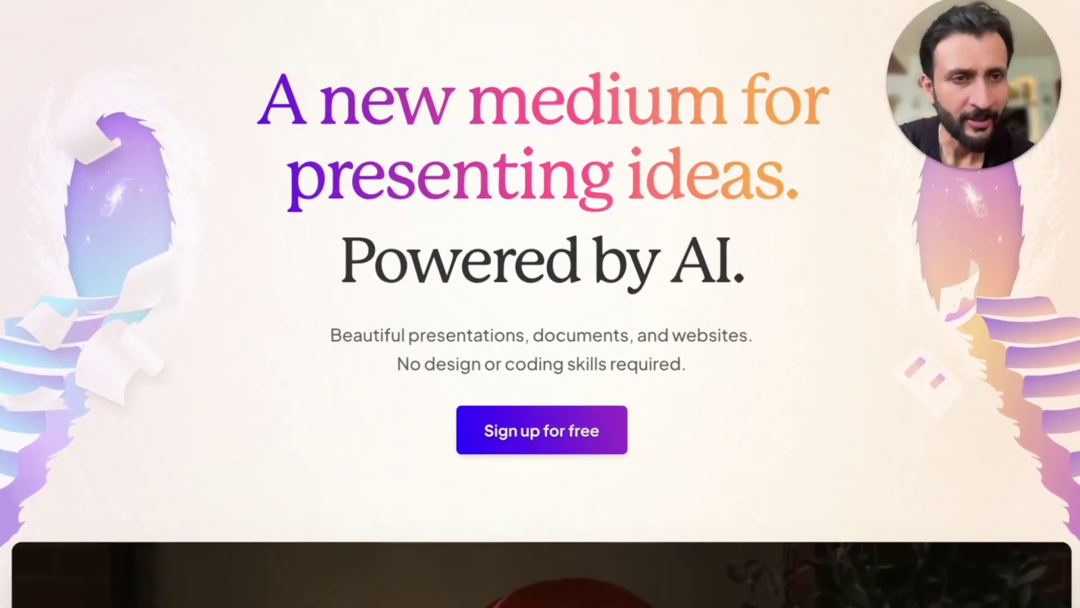
click(947, 83)
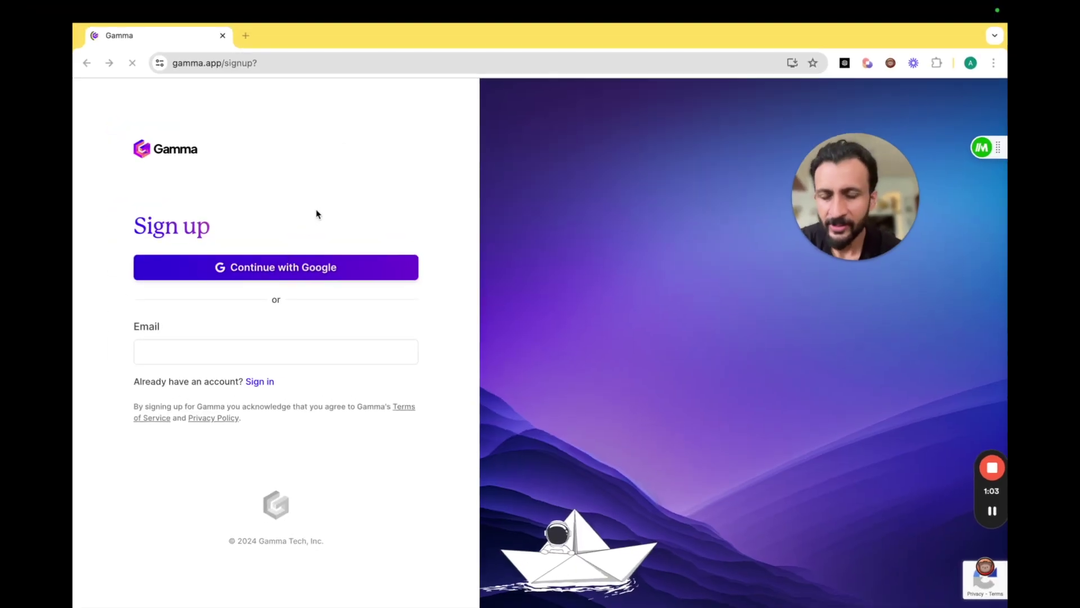
click(300, 264)
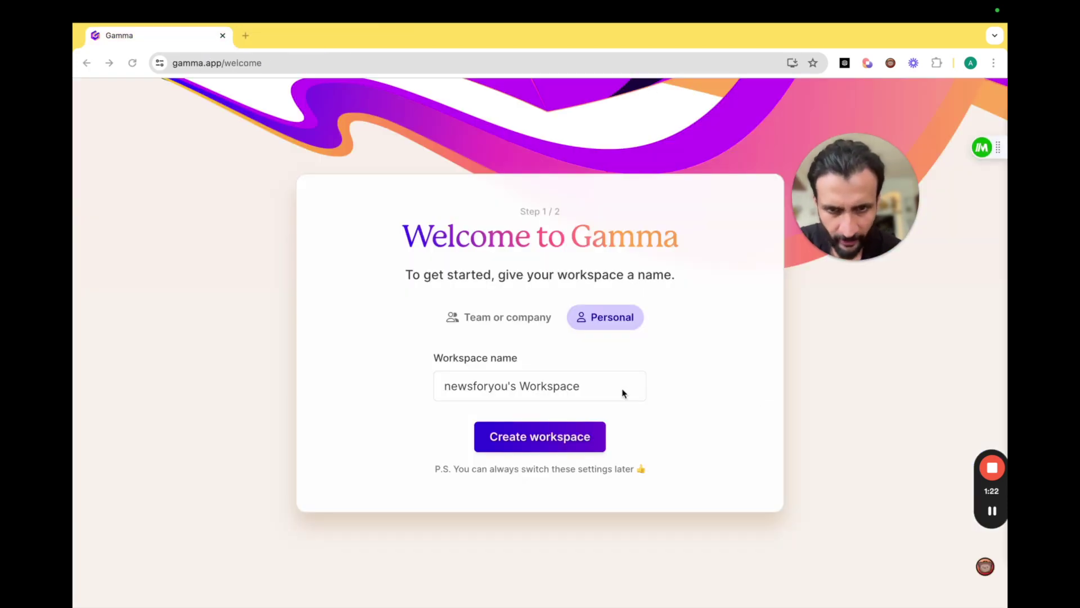
Replace the personal workspace's name with the owner's first name and create the workspace
drag(587, 389, 362, 391)
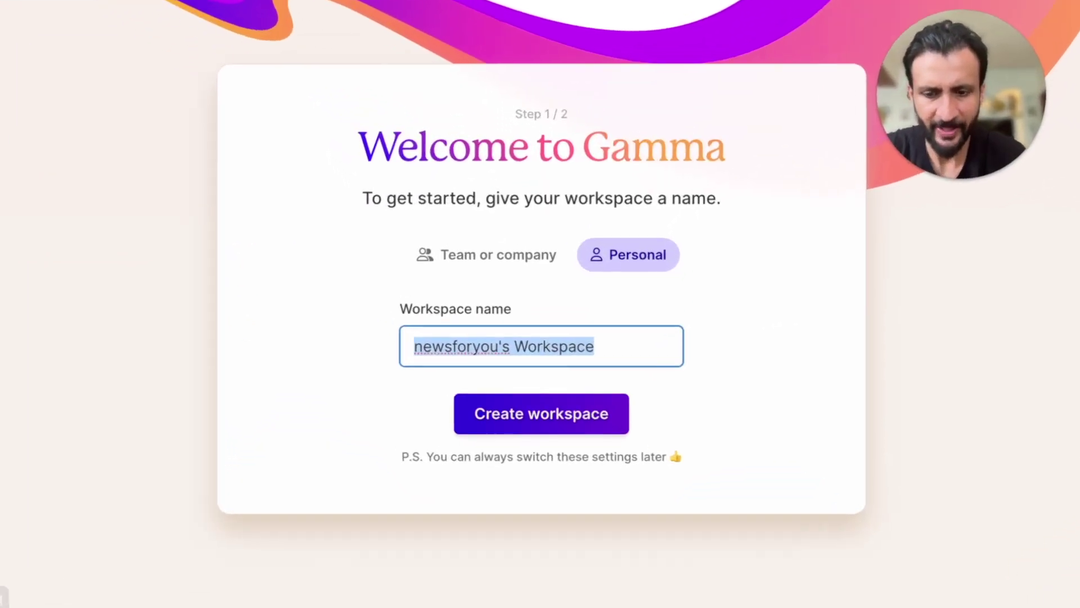
key(BackSpace)
text(ankit)
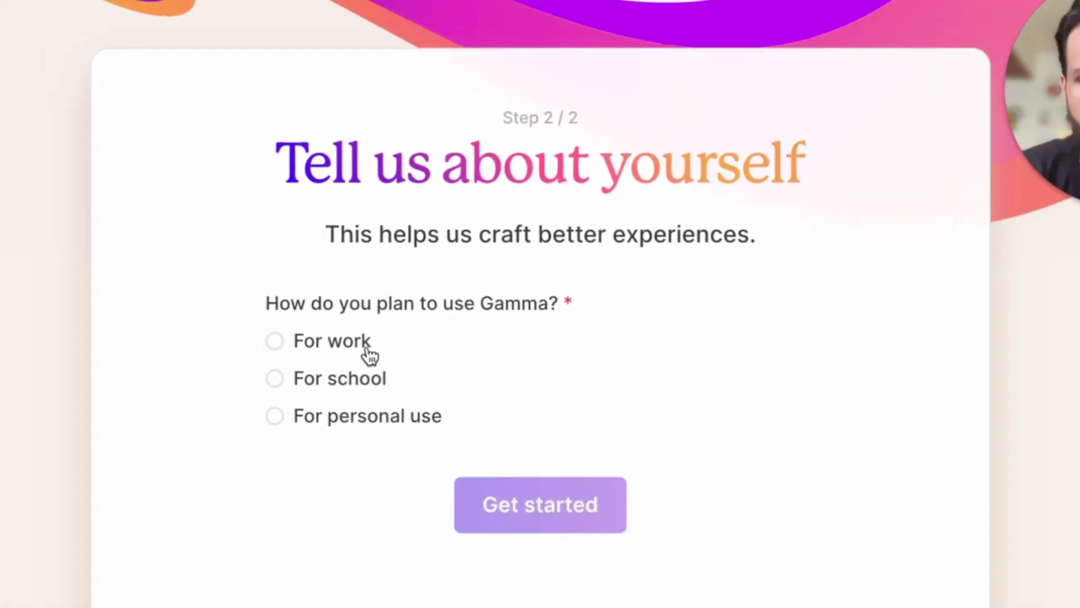
Complete the about-yourself questions with personal use, Creator as the kind of work and YouTube as the referral source, and get started
click(293, 422)
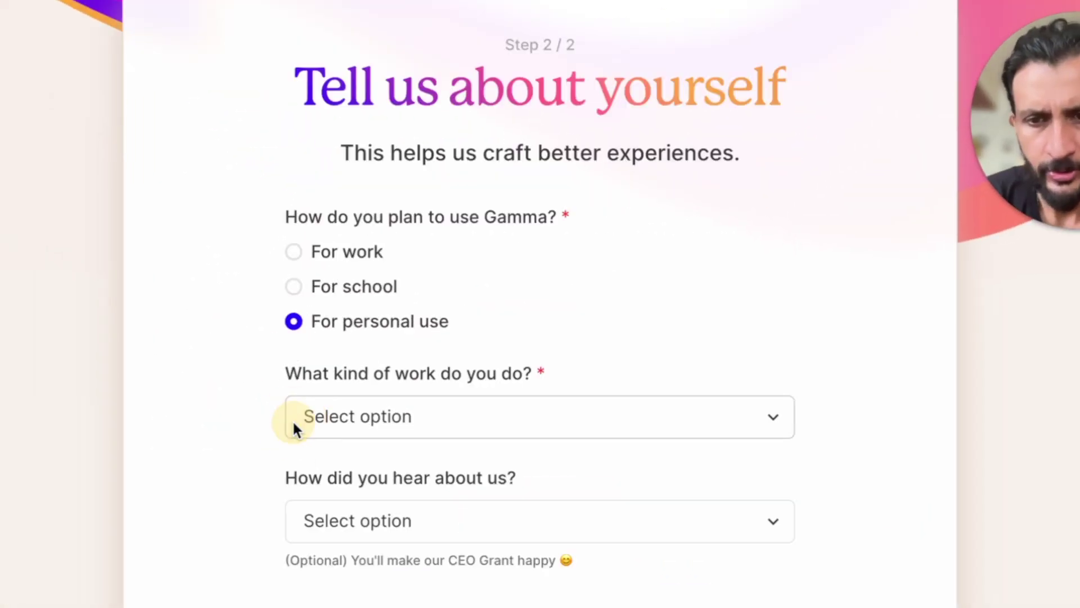
click(663, 415)
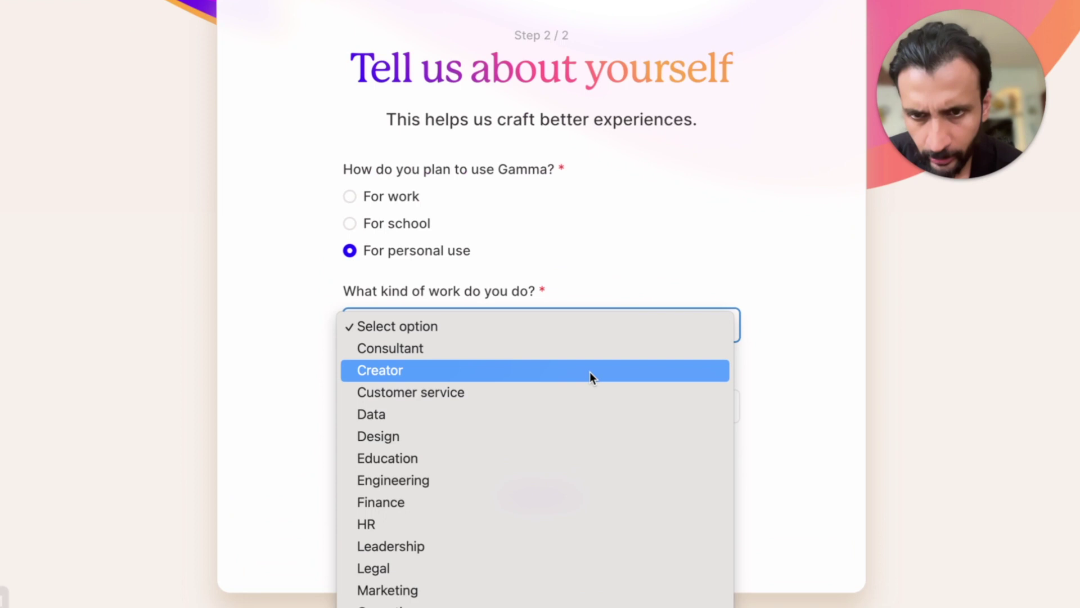
click(590, 371)
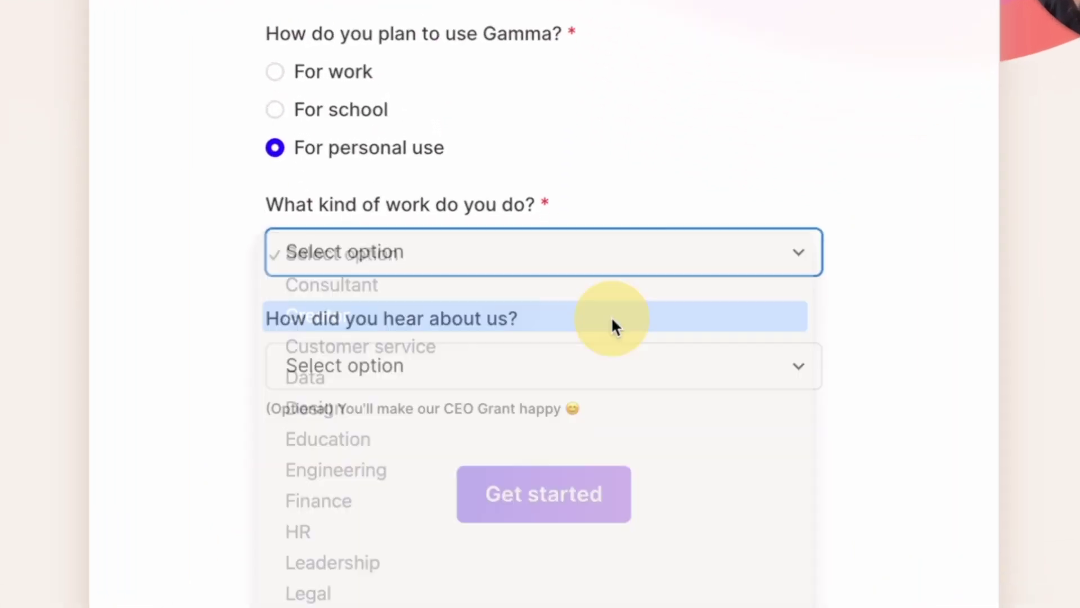
click(564, 413)
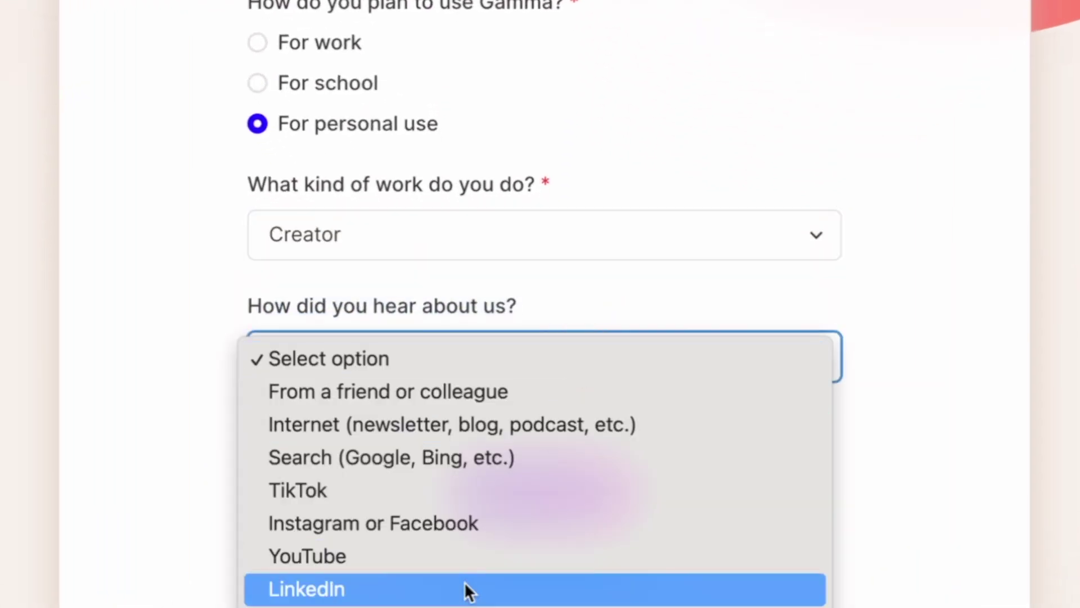
click(471, 562)
click(532, 505)
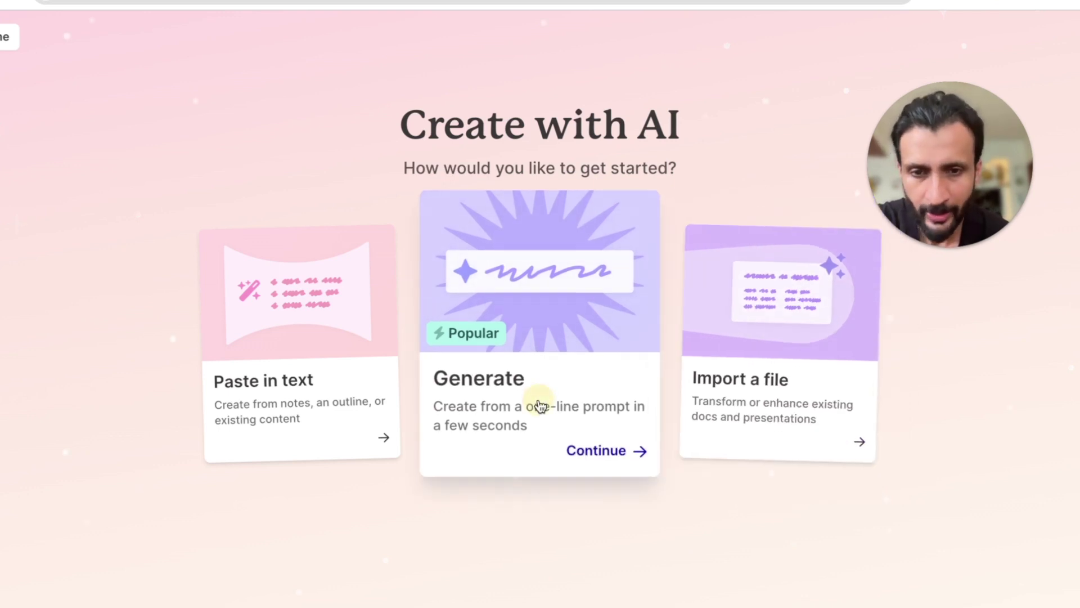
Generate a presentation outline from the prompt "an online design firm called Pixel Play that makes graphic design assets and websites"
click(541, 406)
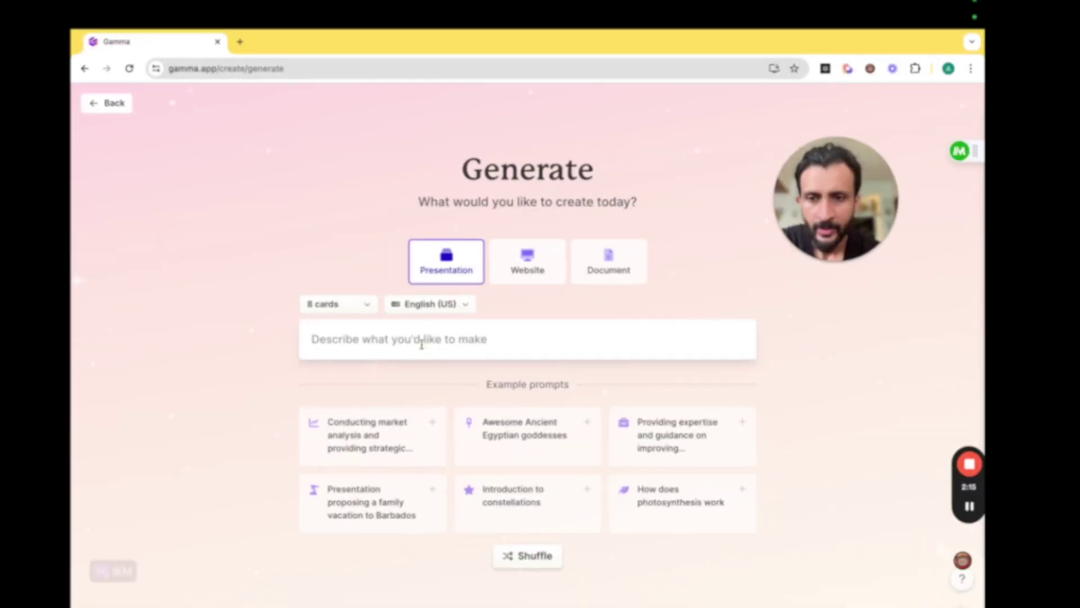
click(422, 345)
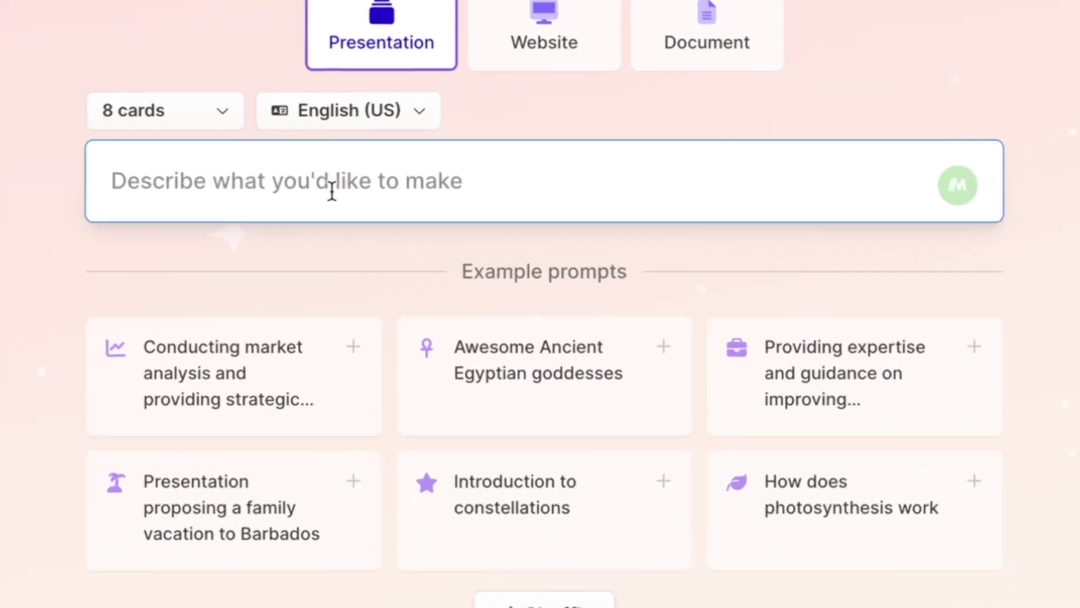
text(an online design firm called Pixel Play that makes graphic design assets and websites)
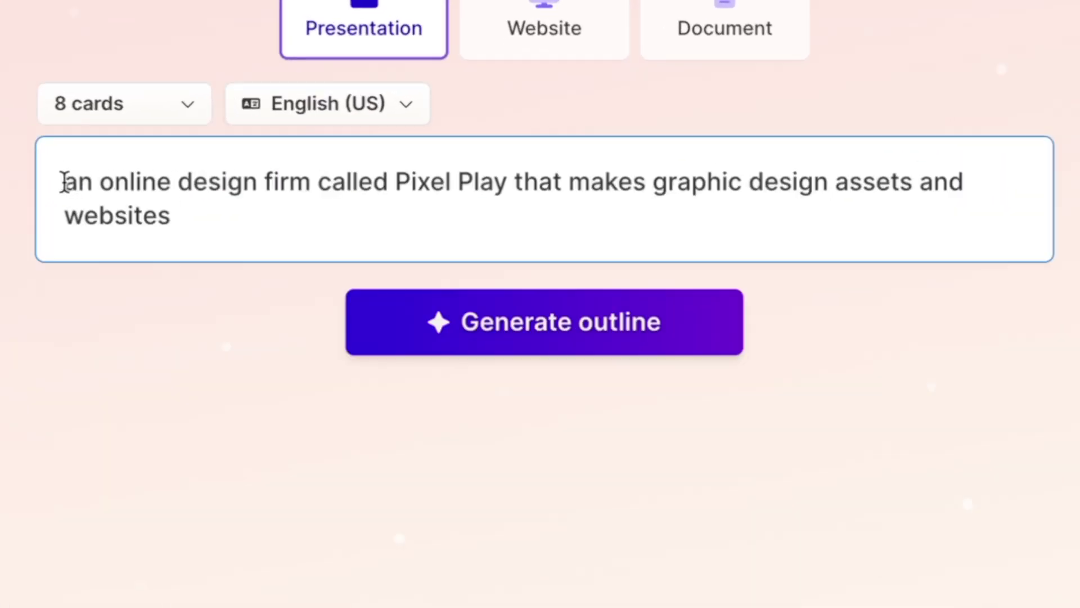
drag(111, 182, 211, 221)
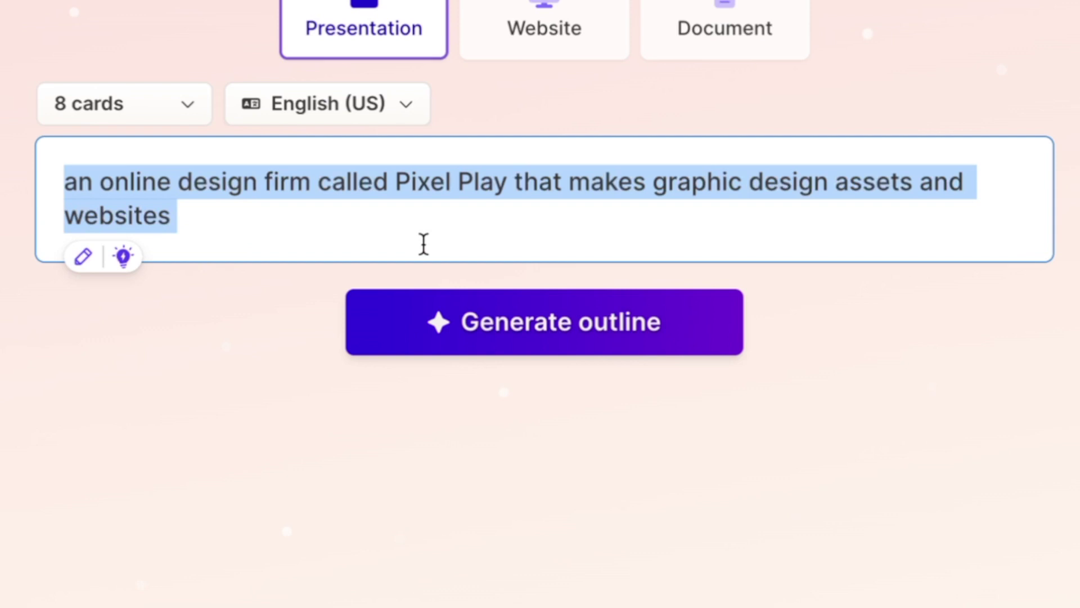
click(423, 244)
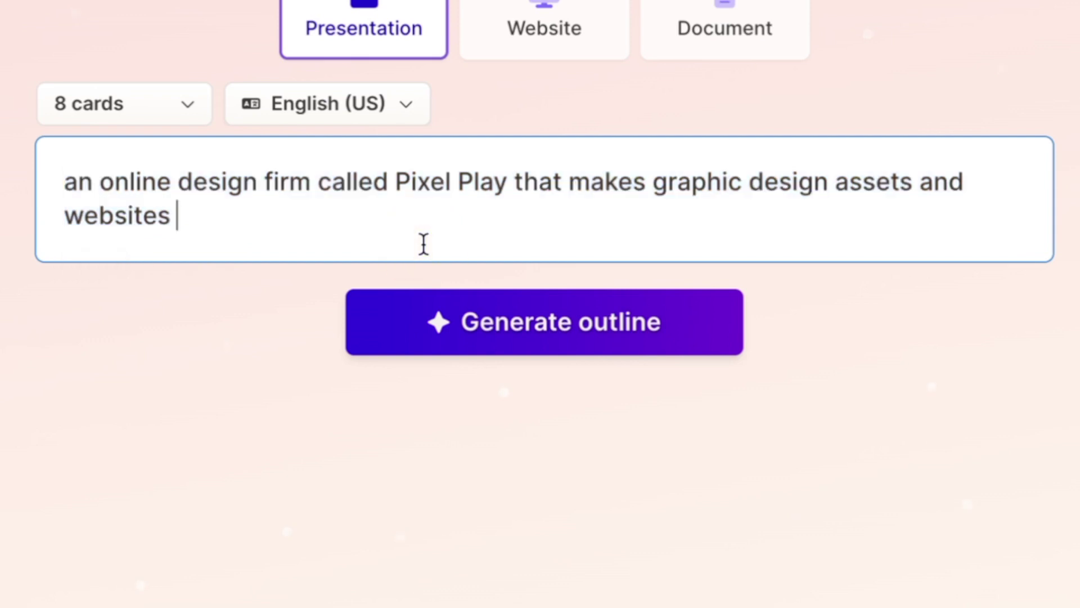
click(458, 322)
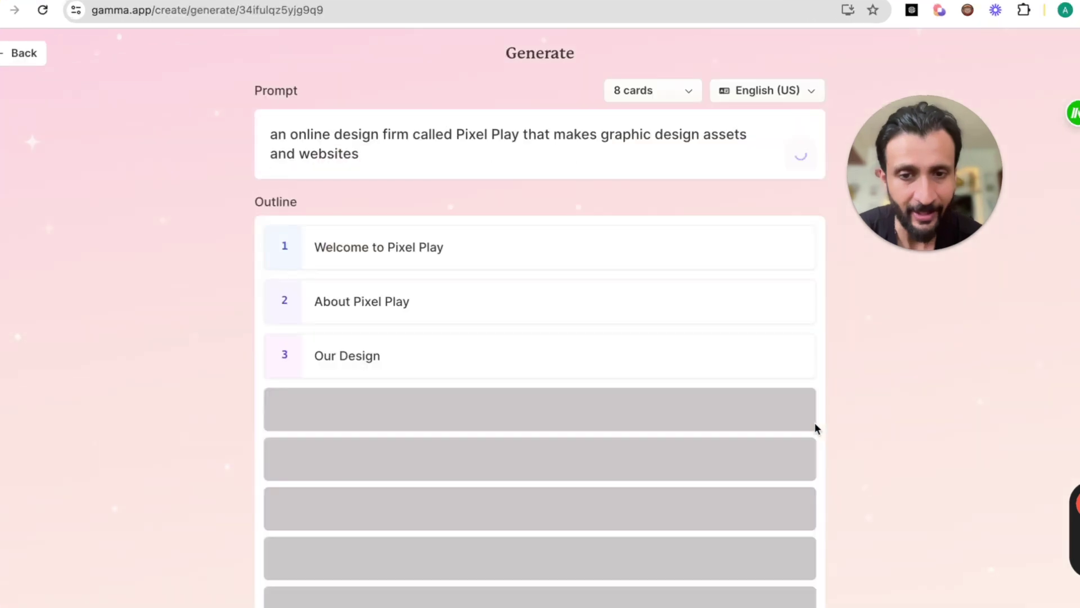
Try moving the Contact Us card above Pricing and Packages in the outline
scroll(814, 422, down, 2)
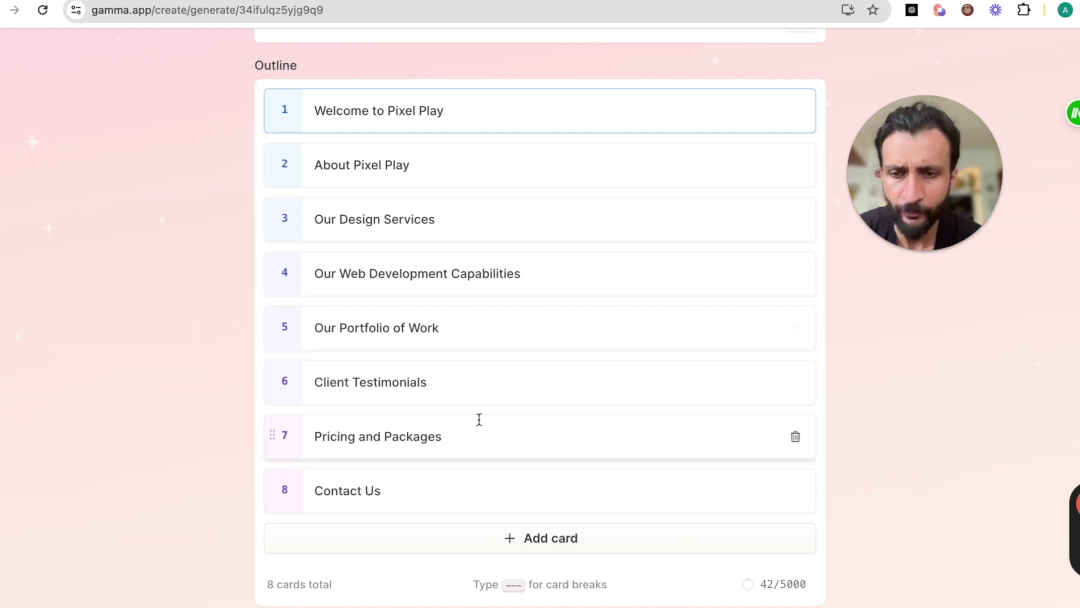
scroll(430, 450, down, 1)
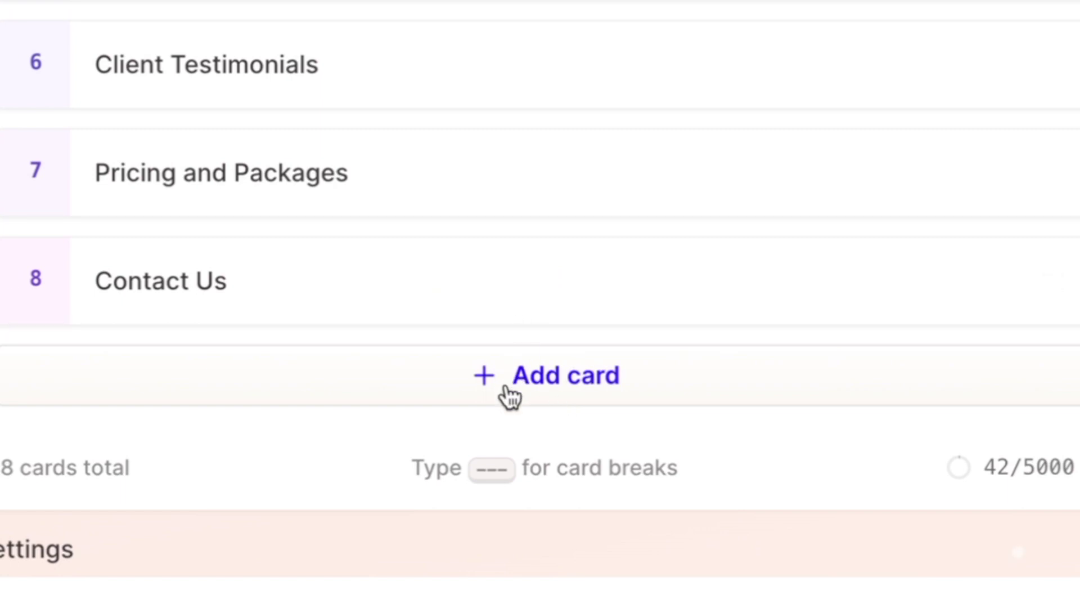
drag(14, 274, 11, 230)
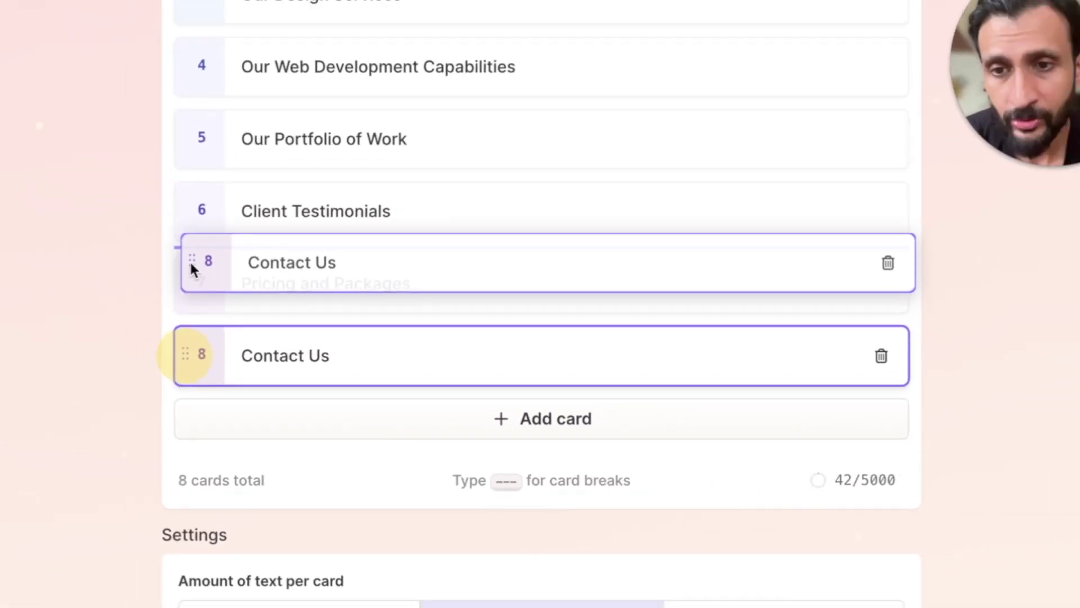
drag(267, 363, 278, 395)
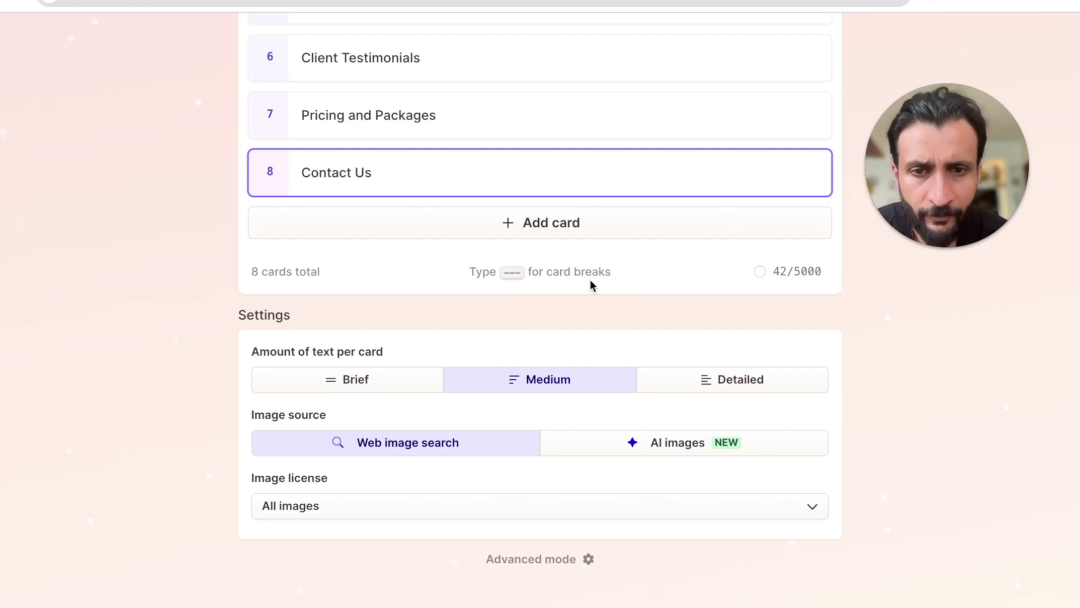
Set the amount of text per card to Brief, keep the image license on All images, and continue to theme selection
scroll(589, 280, down, 2)
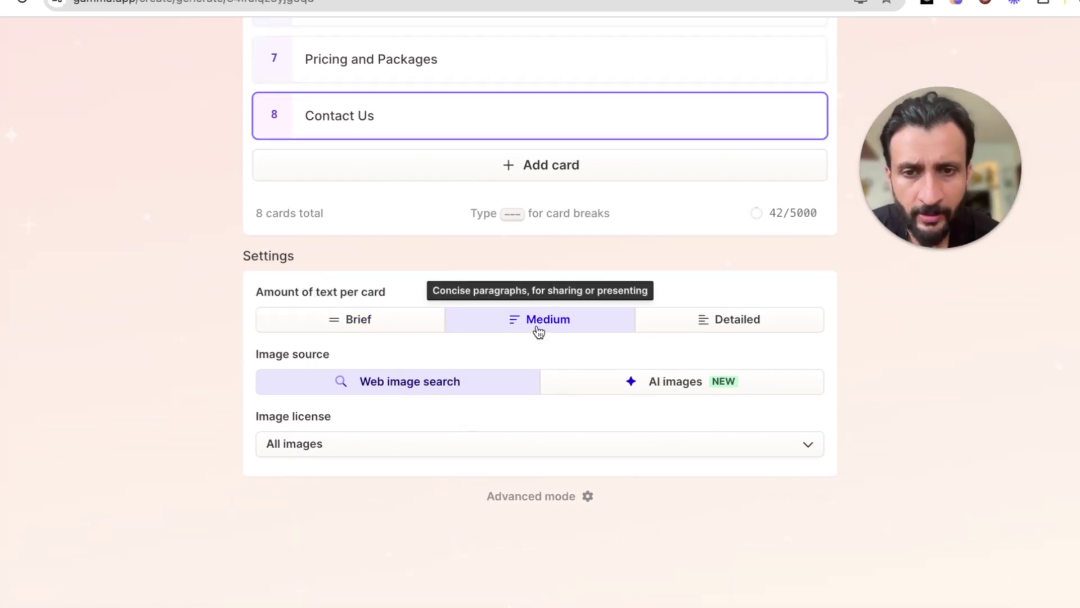
click(338, 327)
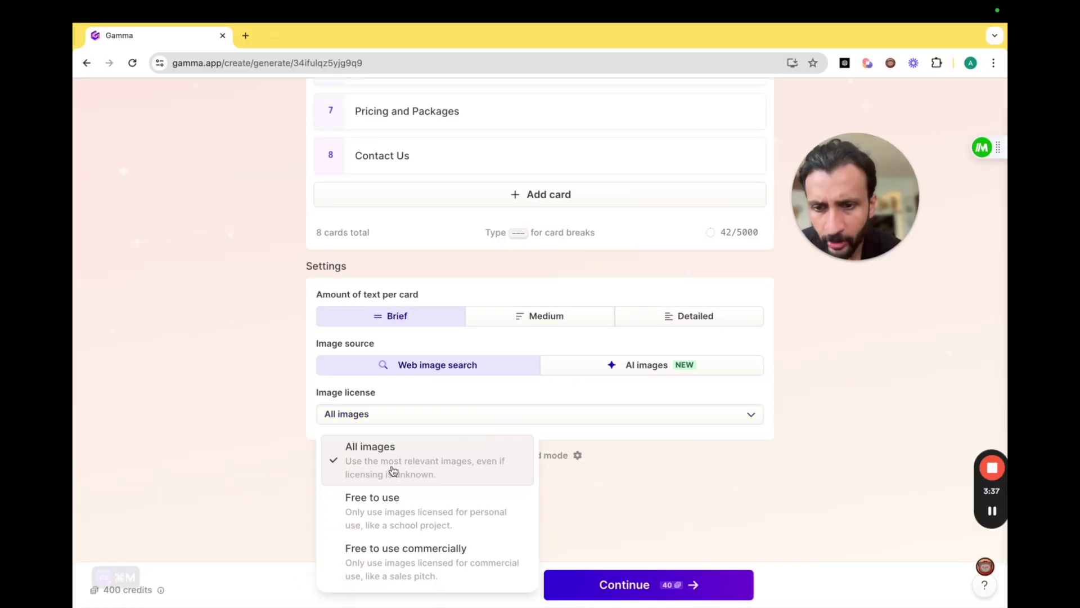
click(723, 473)
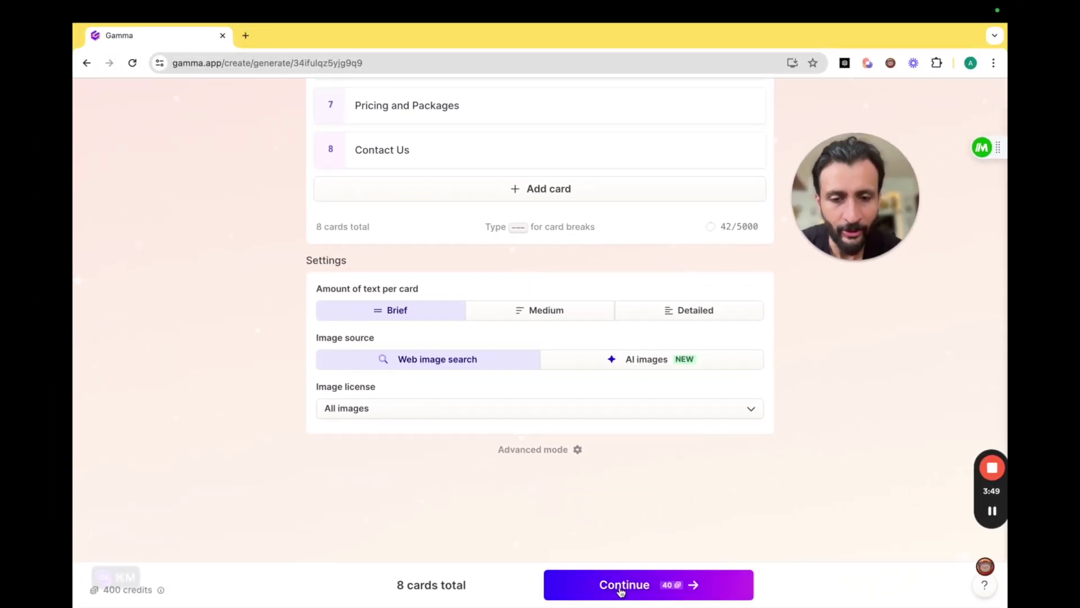
click(620, 590)
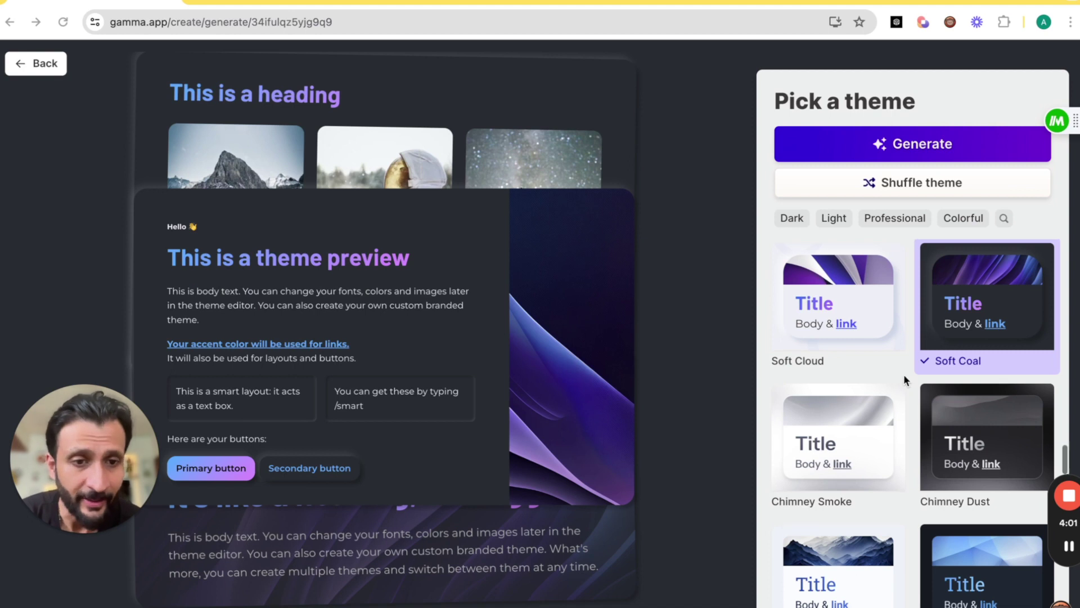
Browse the theme list and preview the Pearl, Vortex and Prism themes
scroll(903, 373, down, 5)
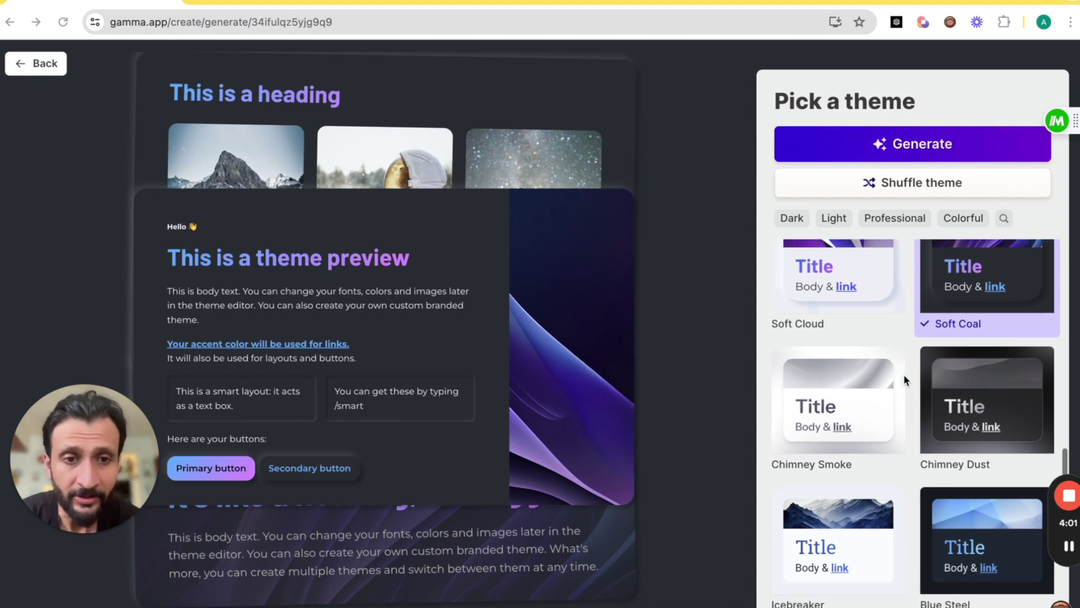
scroll(903, 374, down, 10)
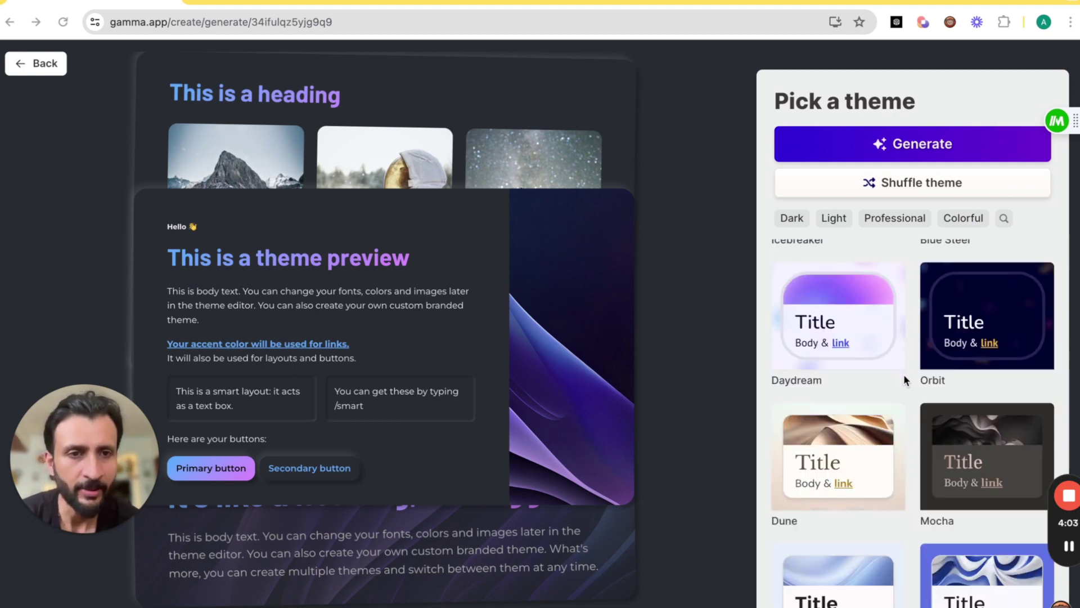
scroll(910, 377, down, 15)
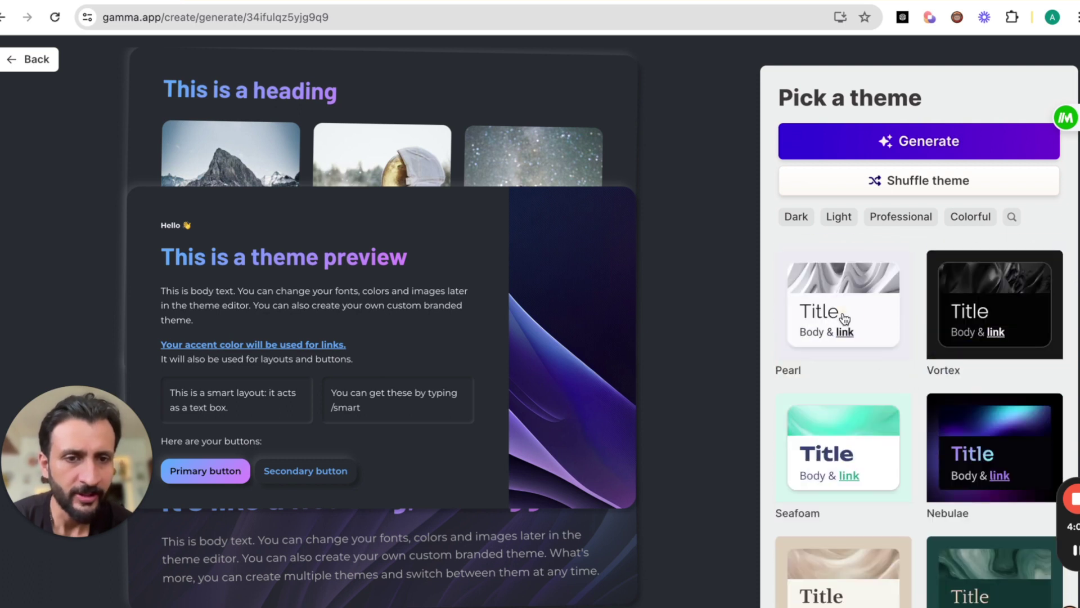
click(888, 319)
click(988, 309)
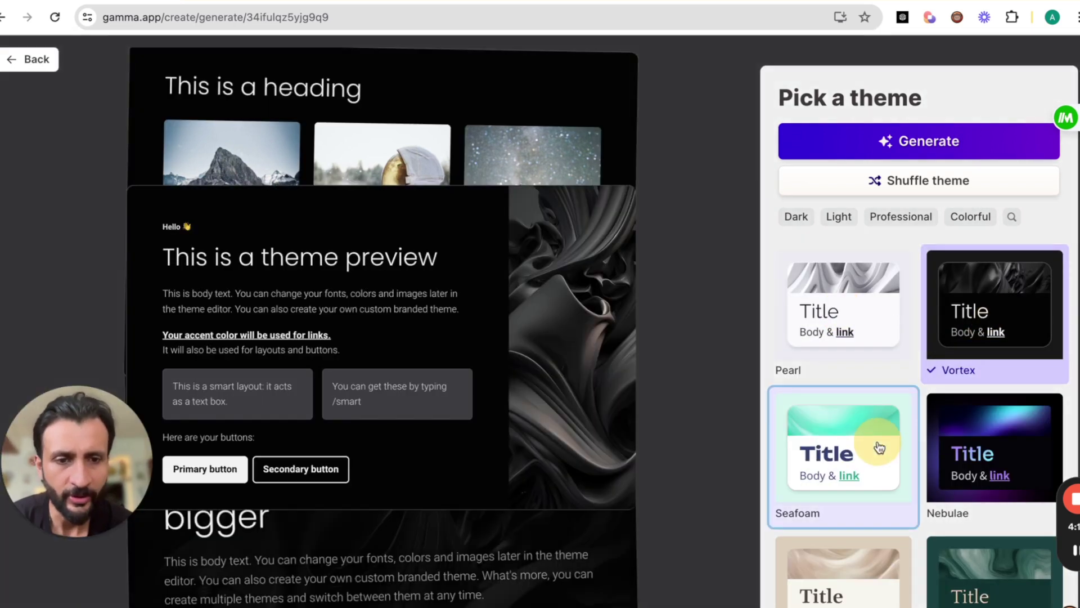
scroll(879, 447, down, 3)
click(822, 511)
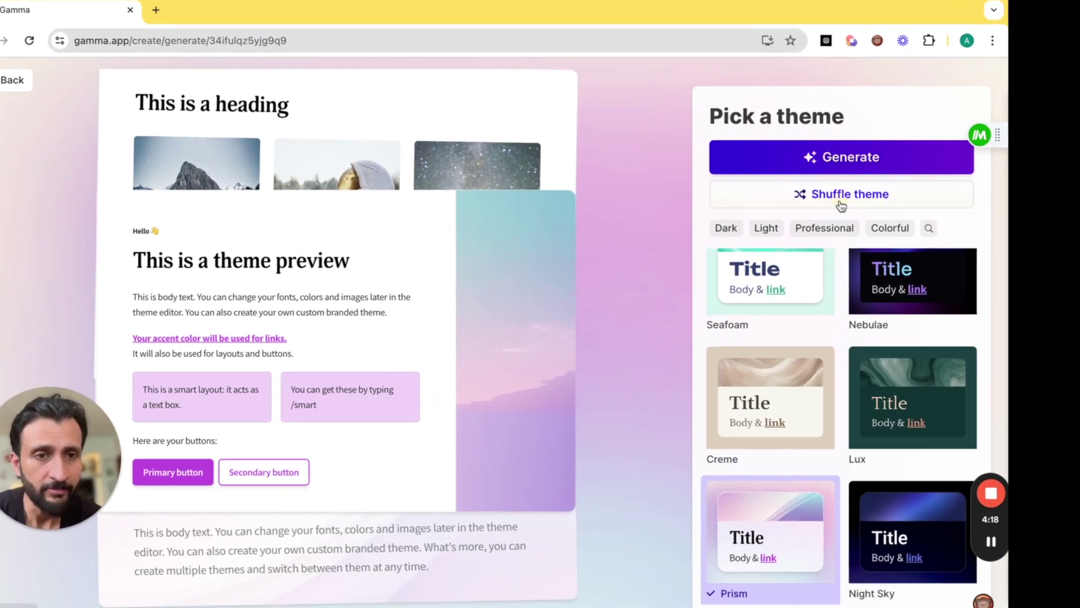
Shuffle the theme and try out more themes further along the list
click(858, 209)
scroll(878, 366, down, 5)
click(912, 418)
scroll(824, 585, down, 10)
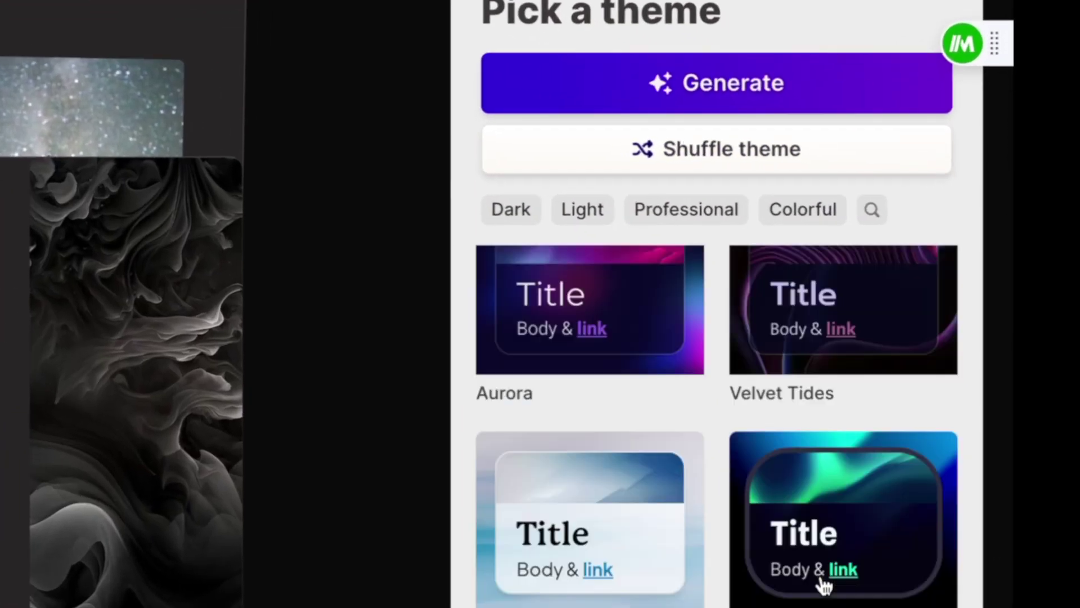
click(824, 582)
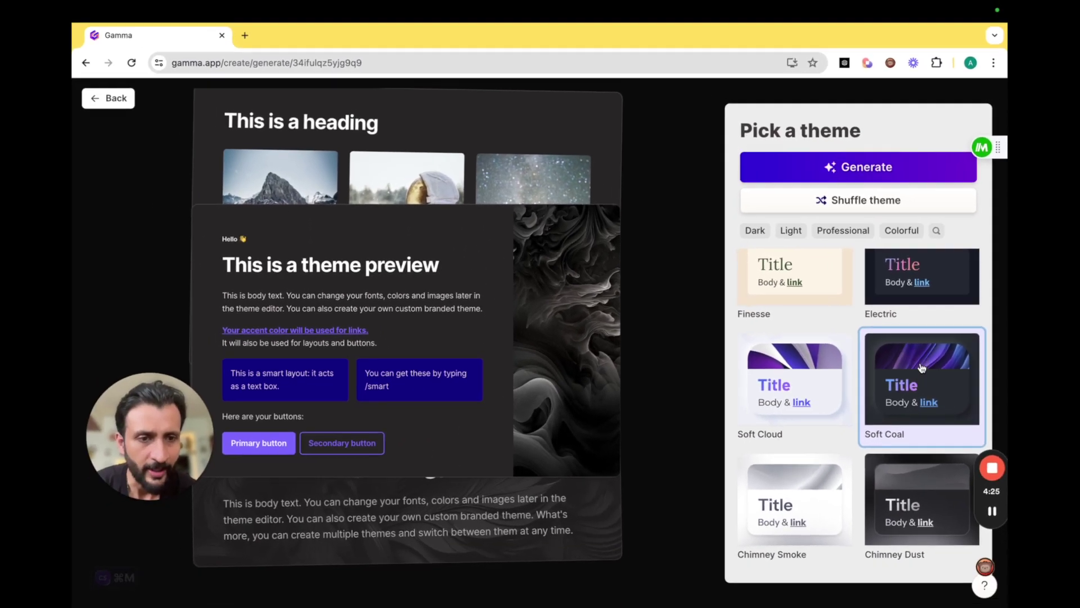
Apply the Indigo theme and generate the presentation
scroll(908, 387, up, 20)
click(918, 425)
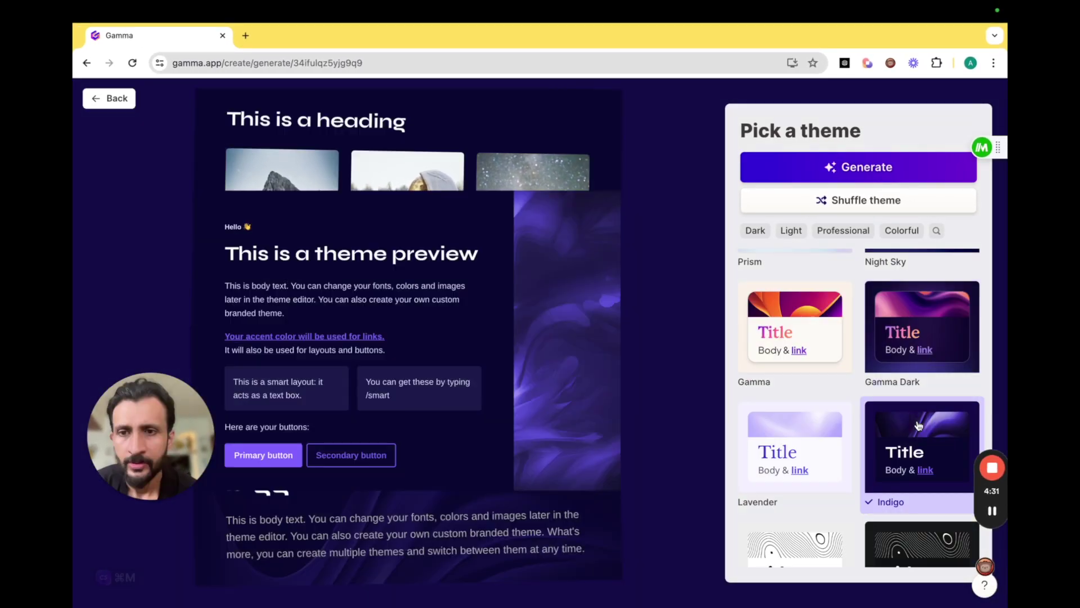
click(856, 168)
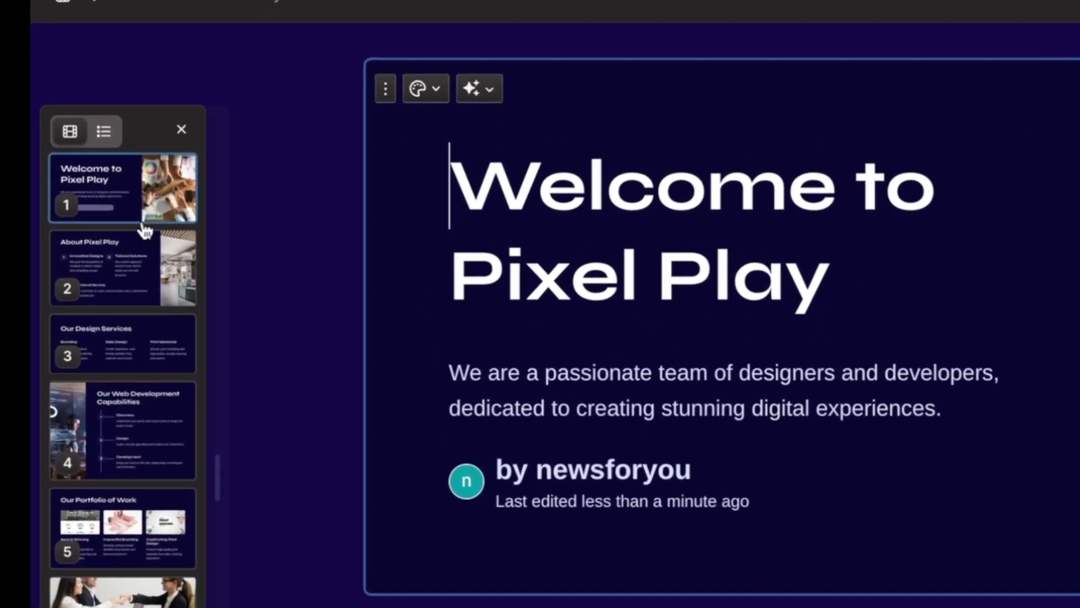
Look through the generated cards from About Pixel Play to Our Portfolio of Work
click(132, 252)
click(130, 374)
click(127, 433)
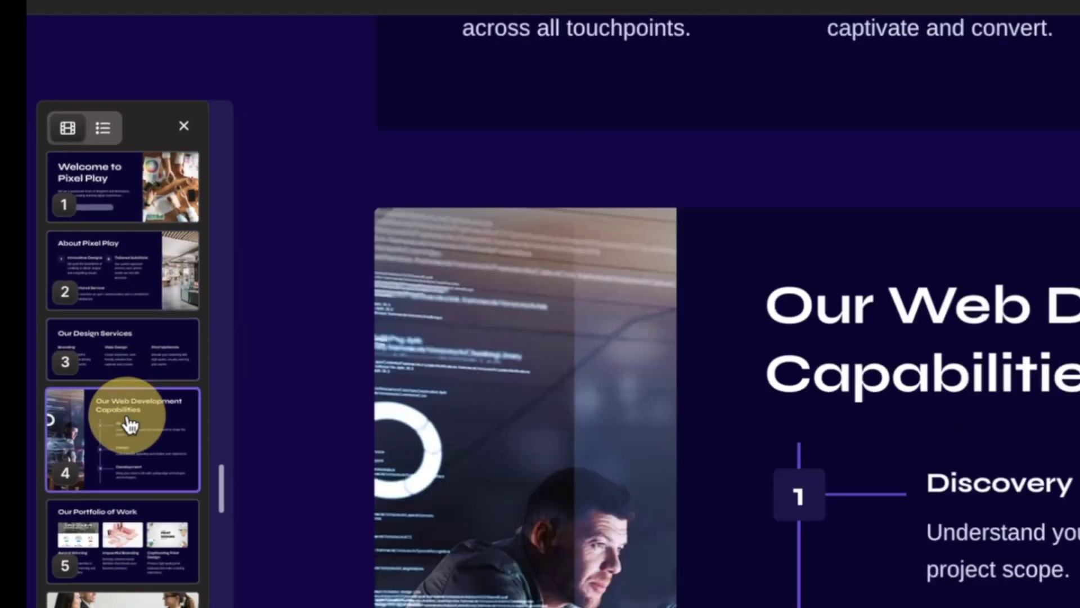
click(127, 529)
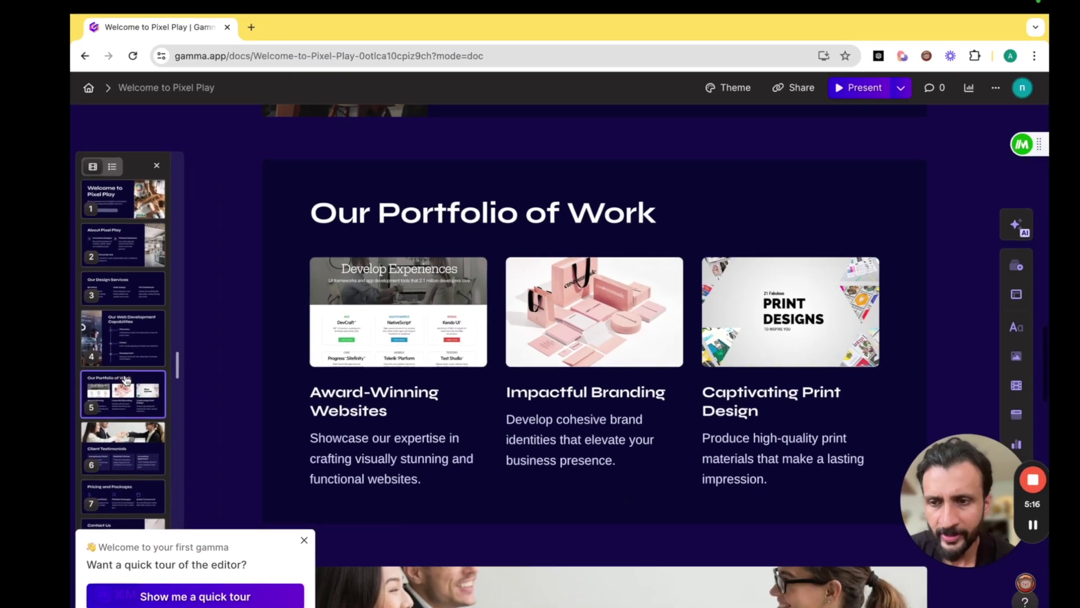
View the Client Testimonials card, switch the card overview to list view and go through the first four cards
click(136, 452)
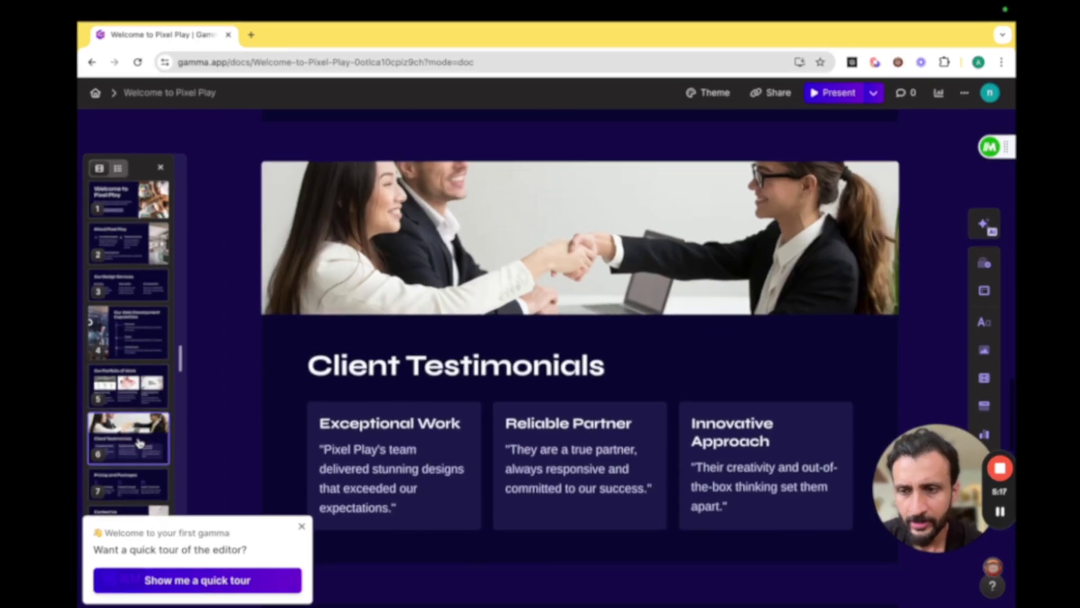
click(112, 167)
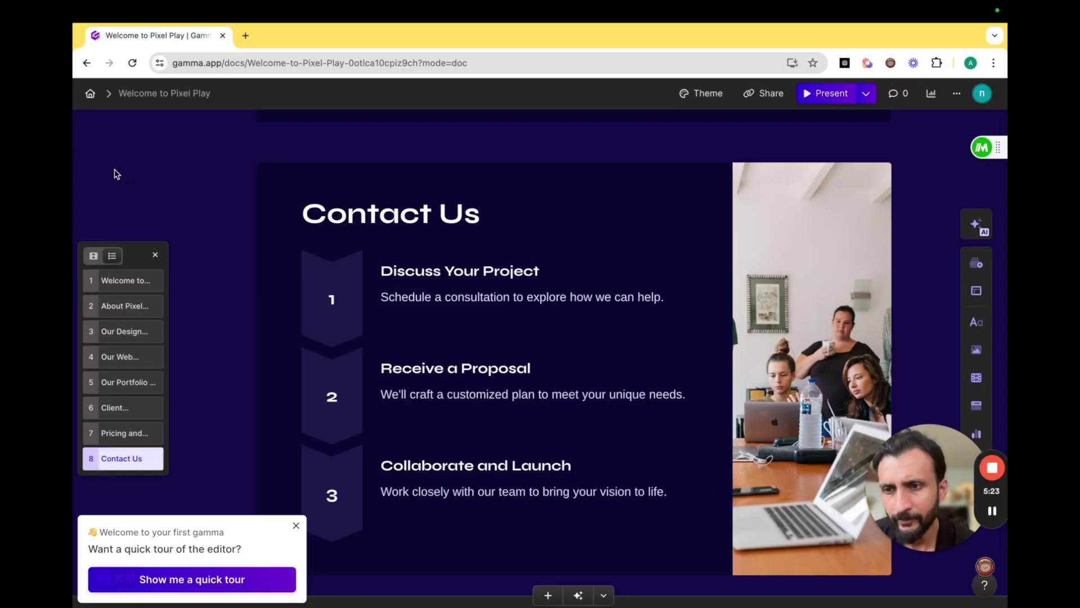
click(125, 280)
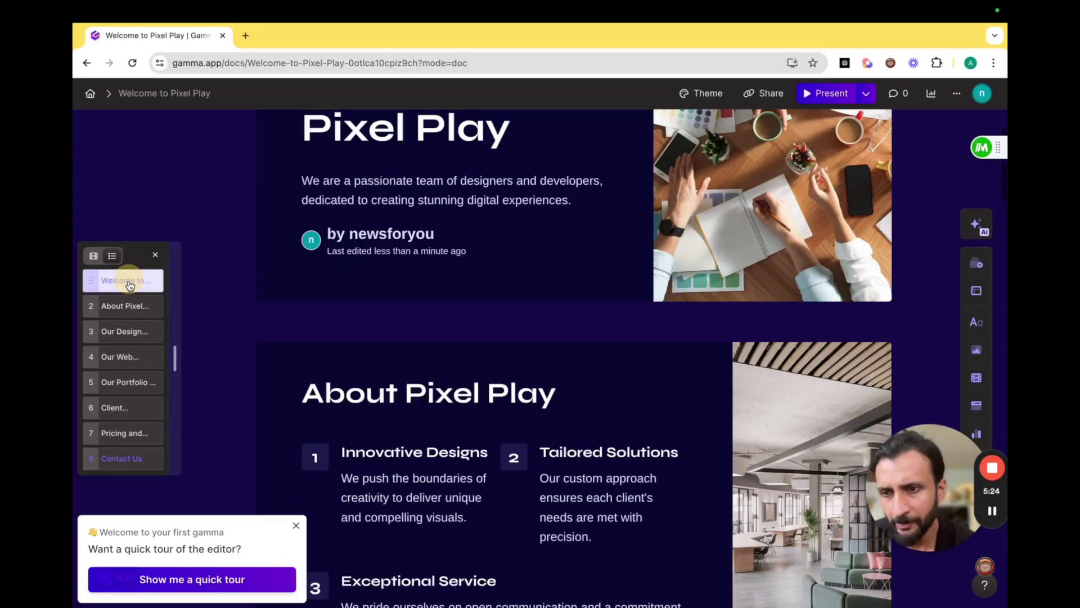
click(125, 305)
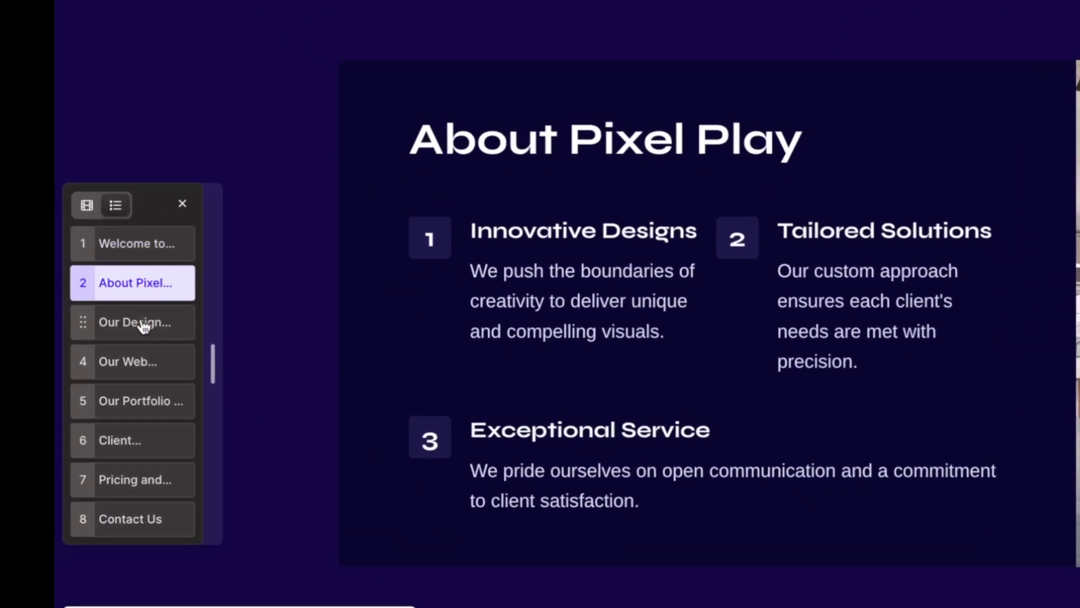
click(144, 326)
click(143, 366)
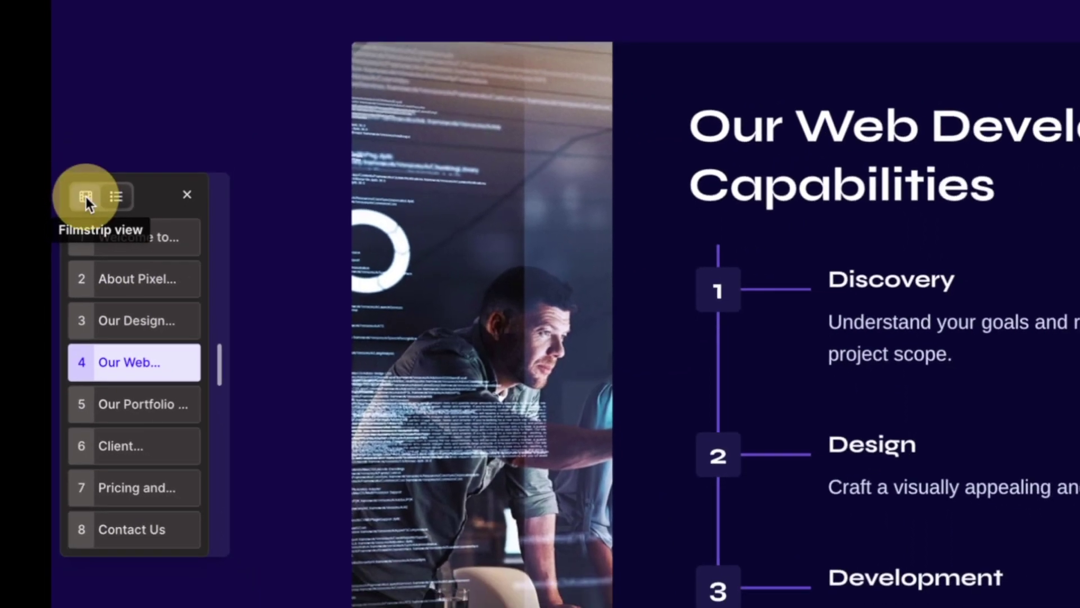
Return the card overview to filmstrip view and go back to the Welcome to Pixel Play card
click(79, 169)
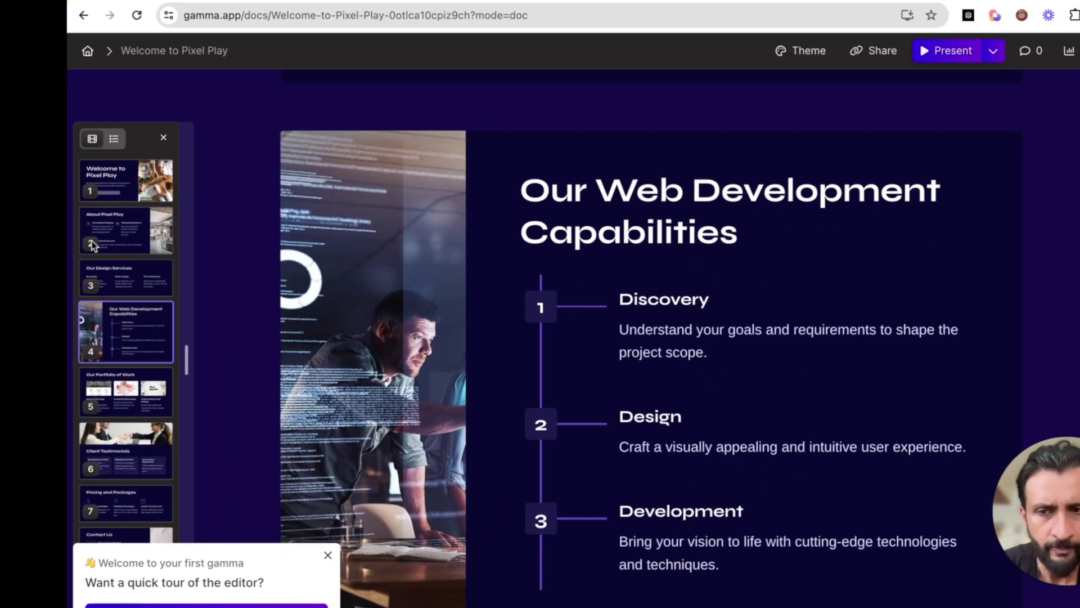
click(119, 197)
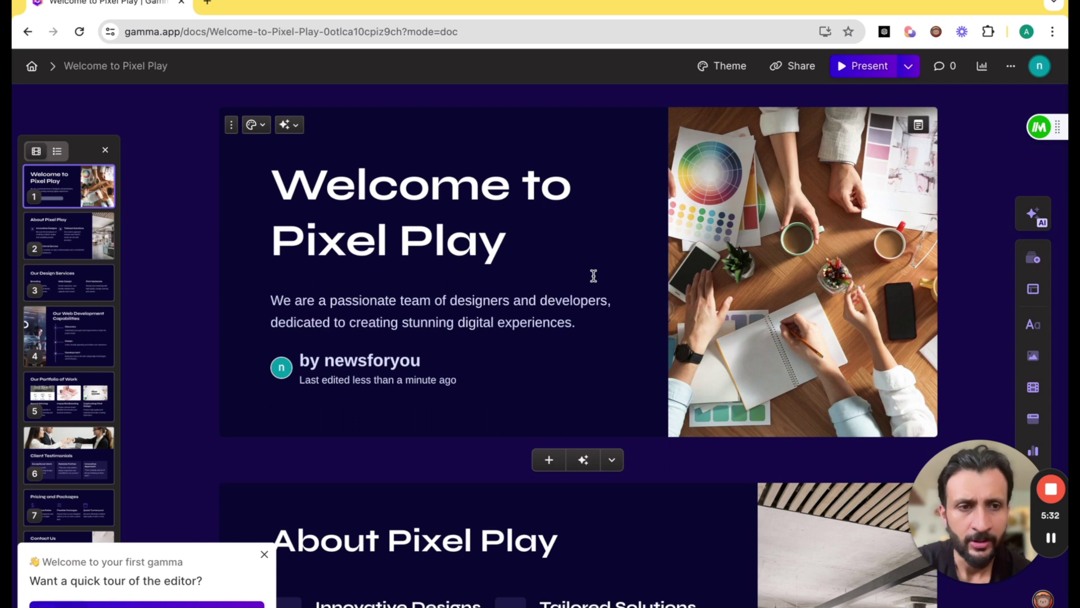
drag(987, 455, 867, 455)
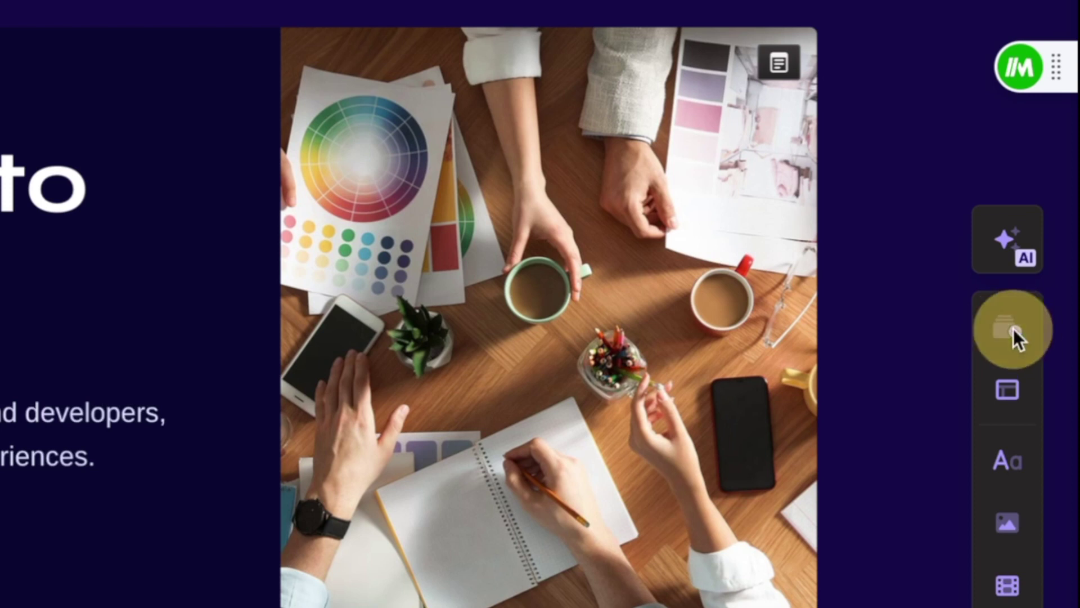
Browse the card templates, from basic and card layouts through images and collections to pyramids, funnels and charts
click(1008, 329)
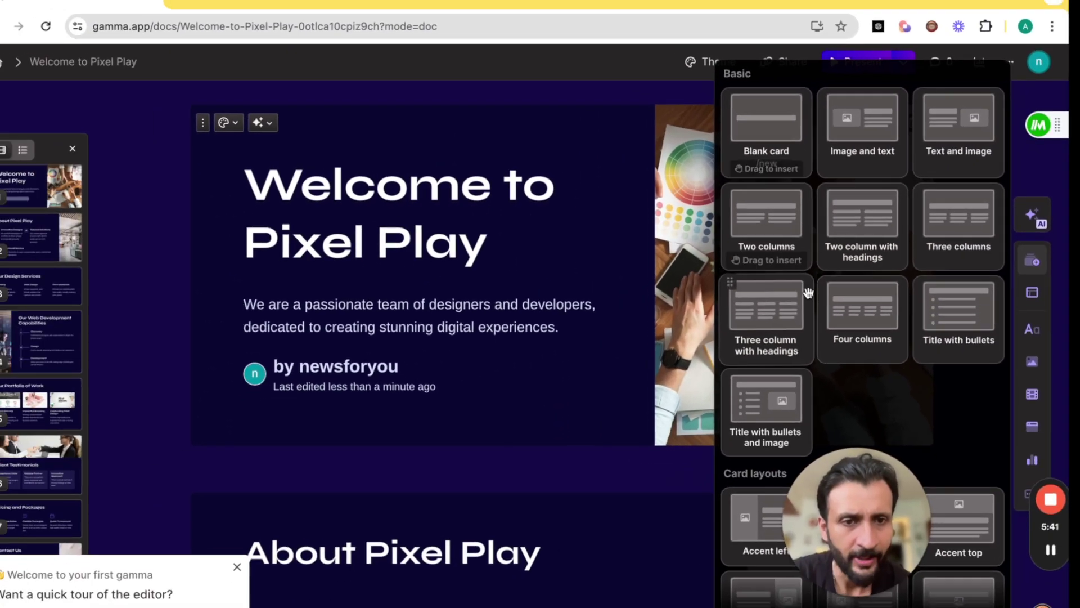
scroll(735, 323, down, 3)
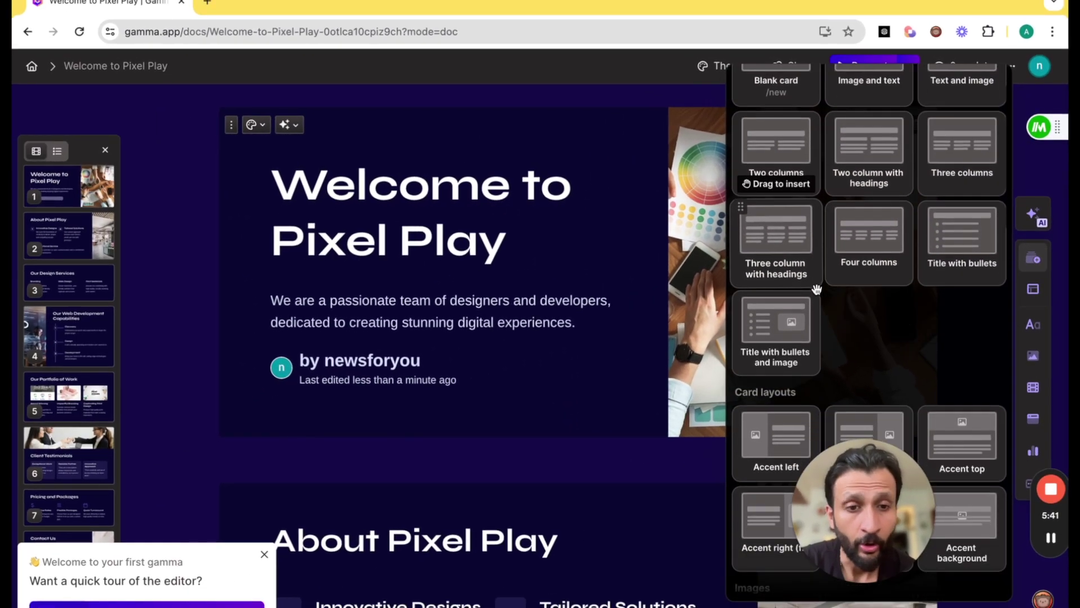
scroll(816, 289, down, 2)
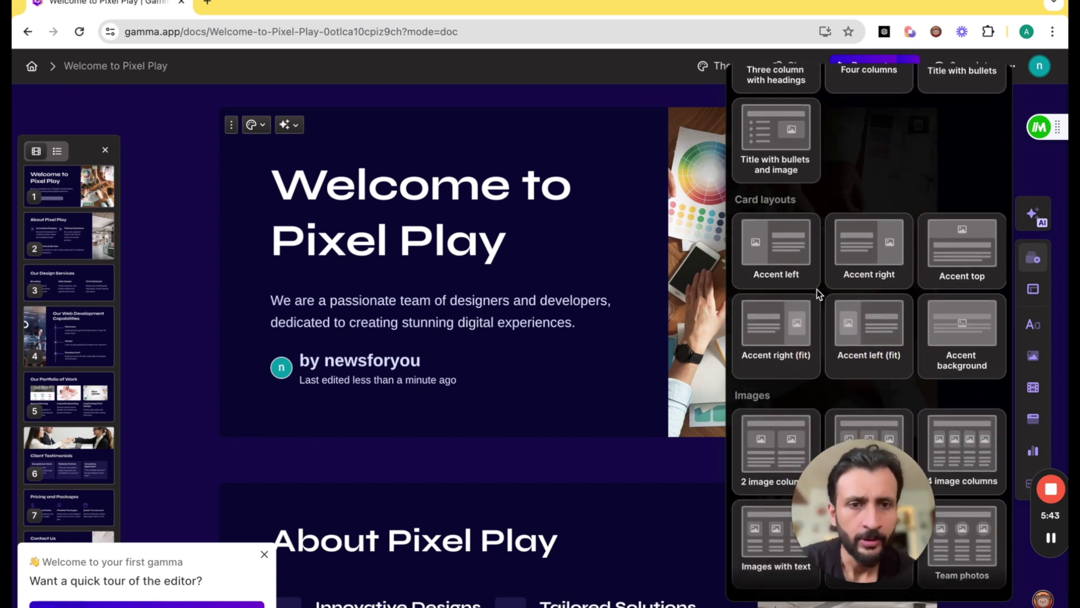
scroll(817, 289, up, 2)
scroll(489, 399, down, 1)
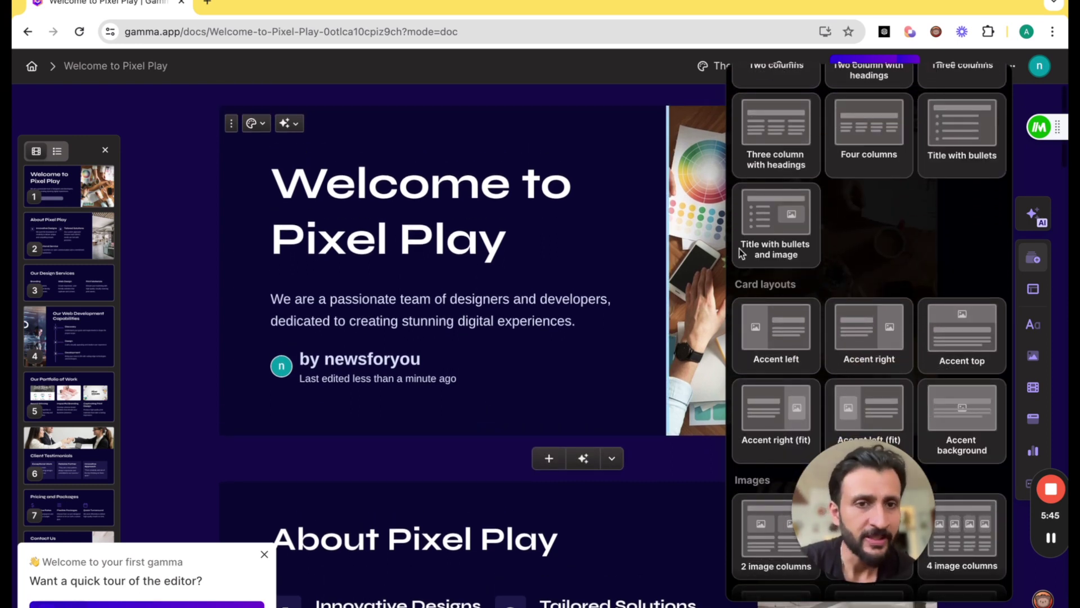
scroll(815, 272, up, 1)
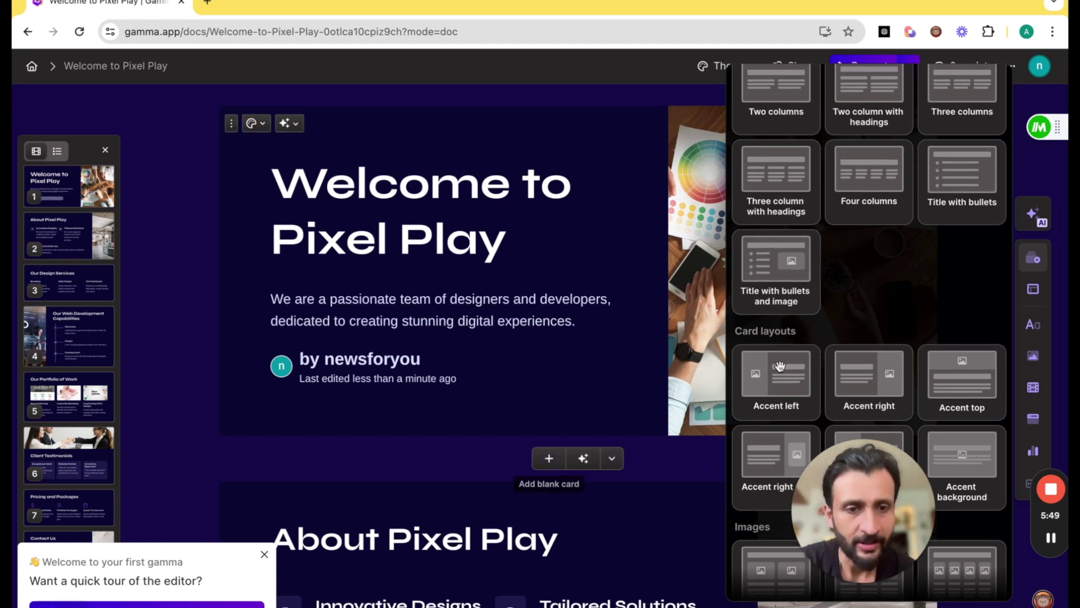
scroll(779, 367, down, 3)
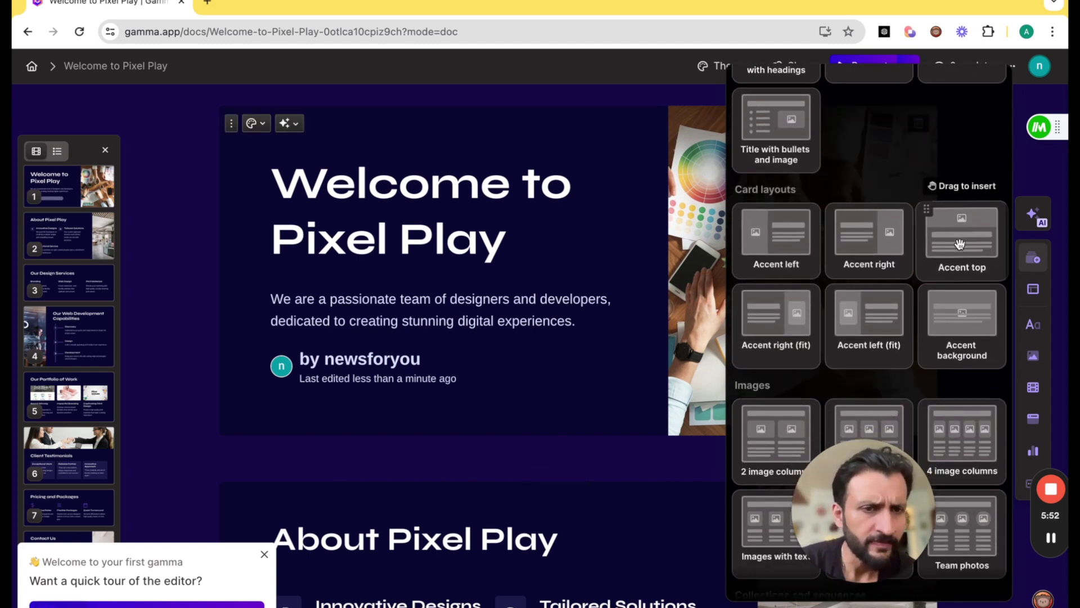
scroll(959, 244, down, 11)
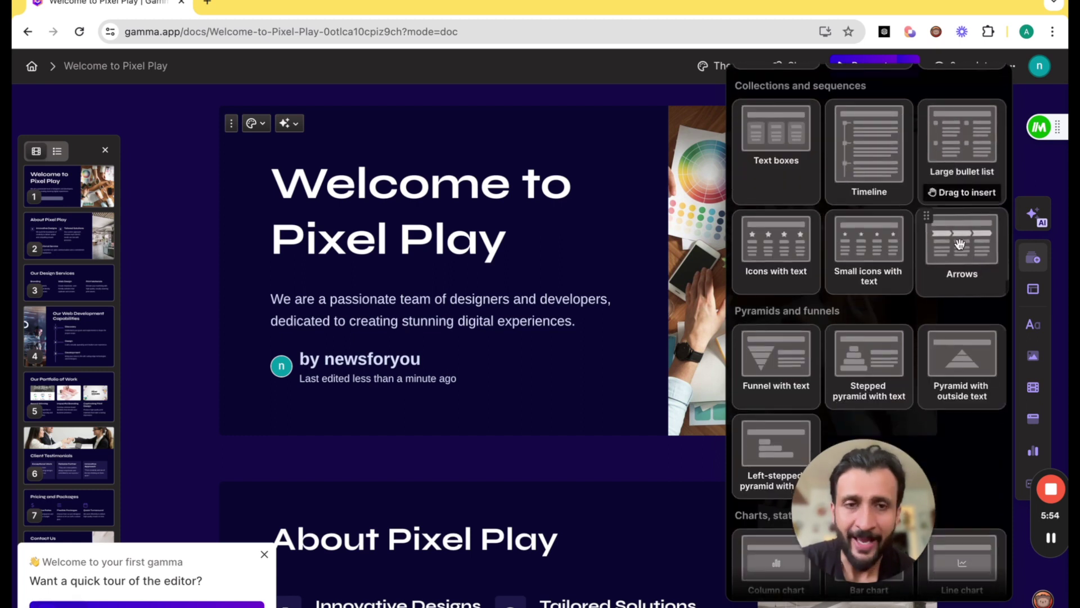
scroll(960, 244, down, 4)
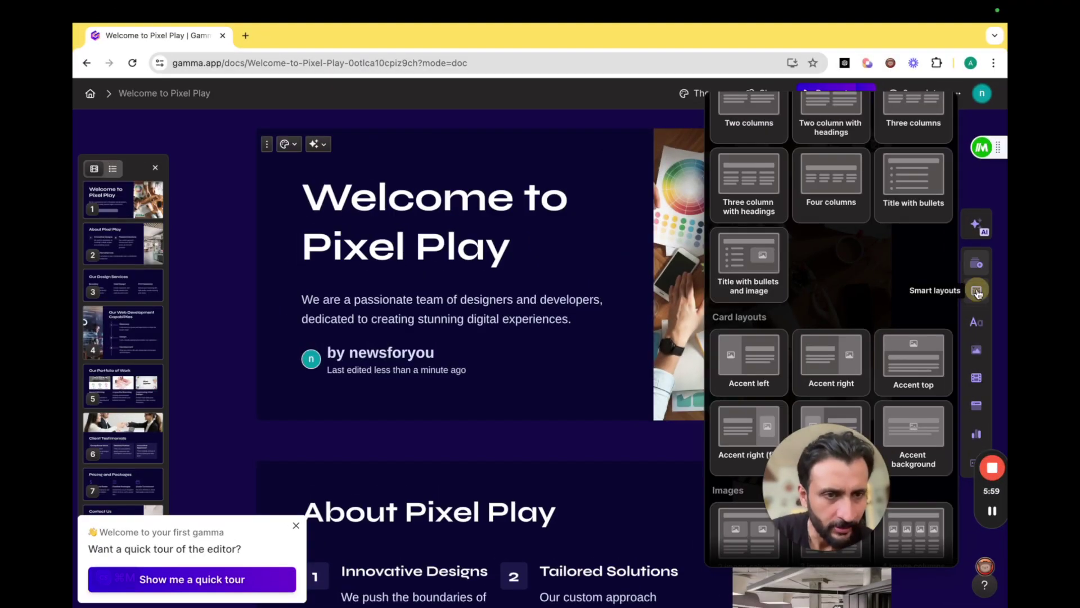
Look through the smart layouts, covering the columns, blank layouts and templates
click(977, 291)
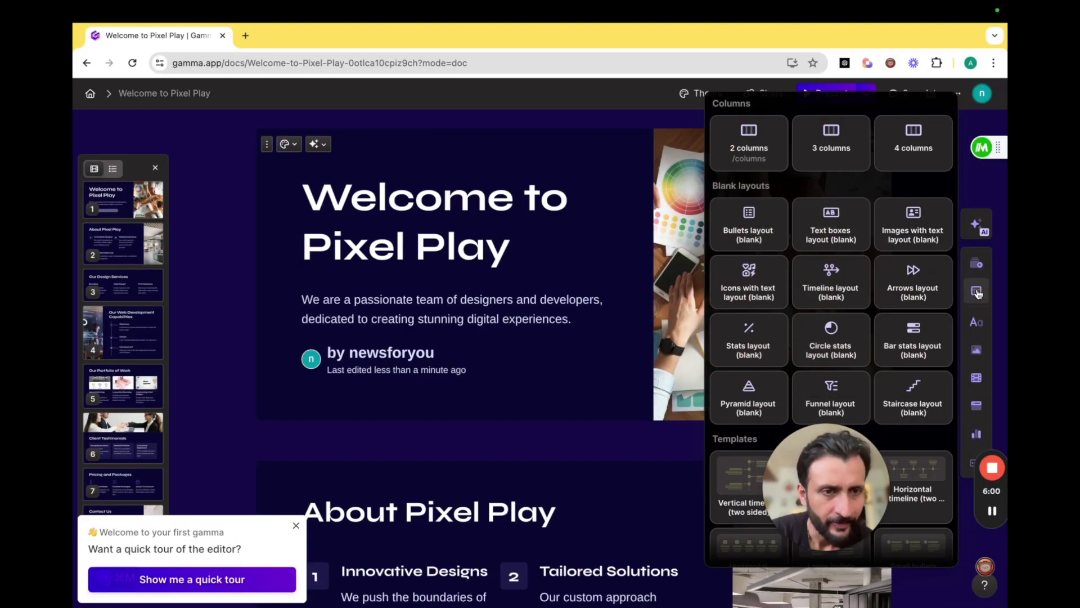
scroll(850, 315, down, 5)
scroll(847, 311, up, 5)
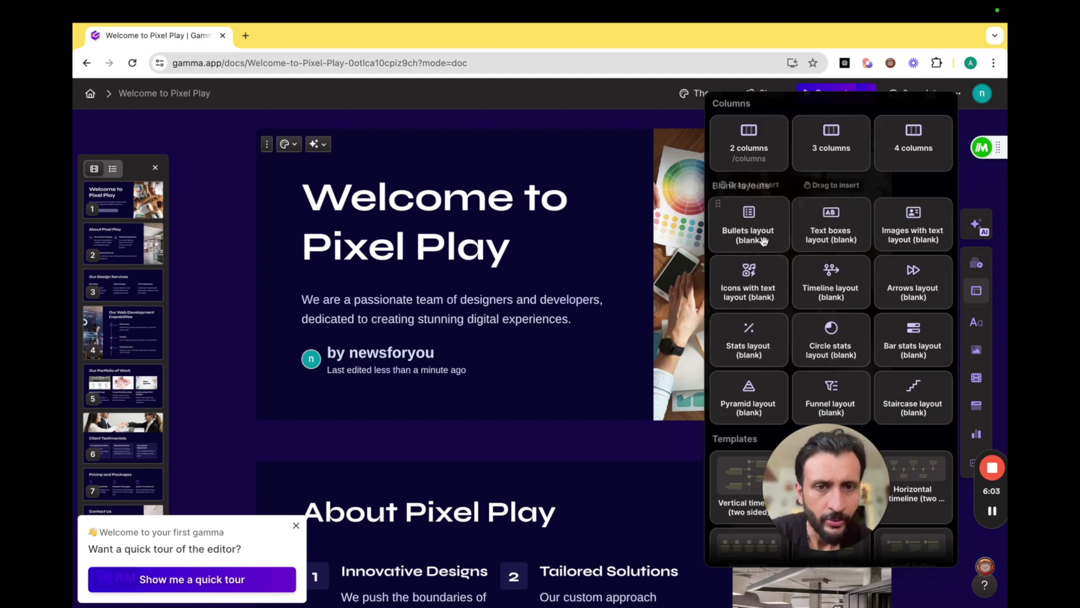
scroll(812, 273, down, 1)
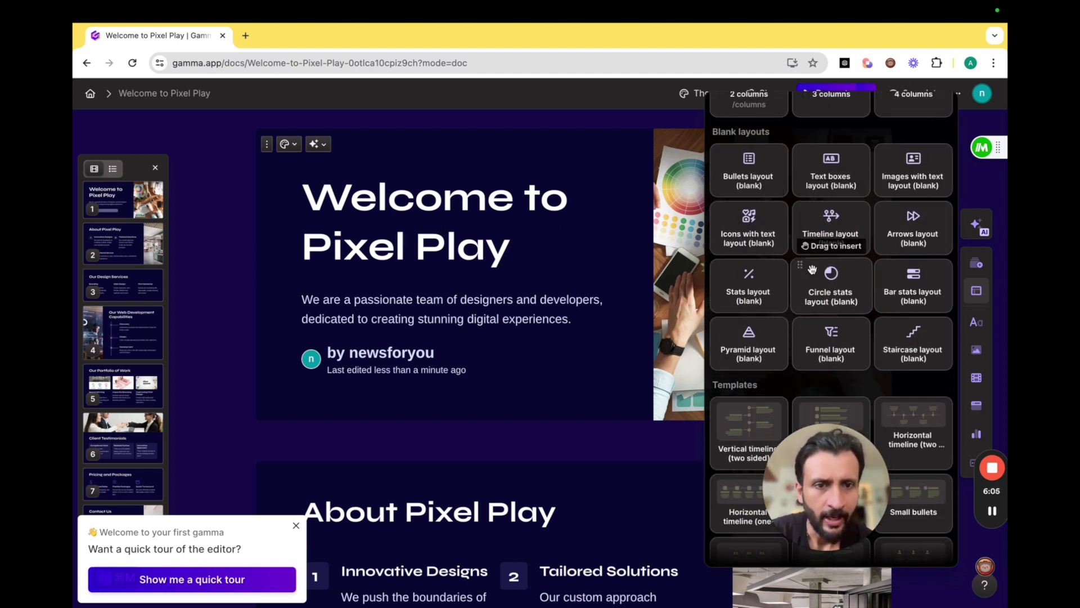
scroll(812, 269, down, 2)
scroll(899, 288, down, 4)
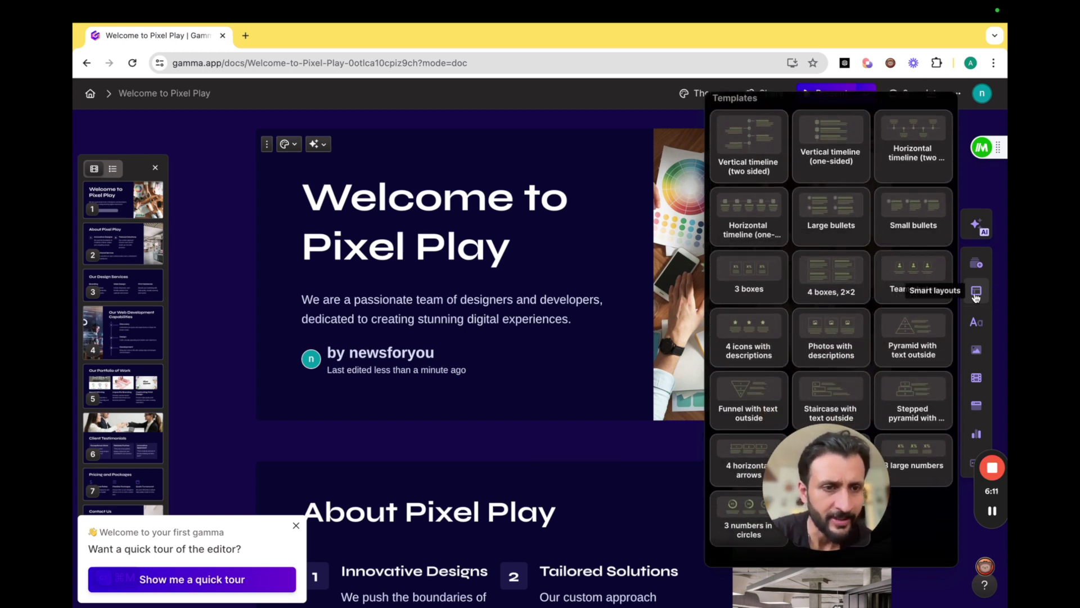
Review the insertable text elements, image sources, and video and media options
mouse_move(974, 325)
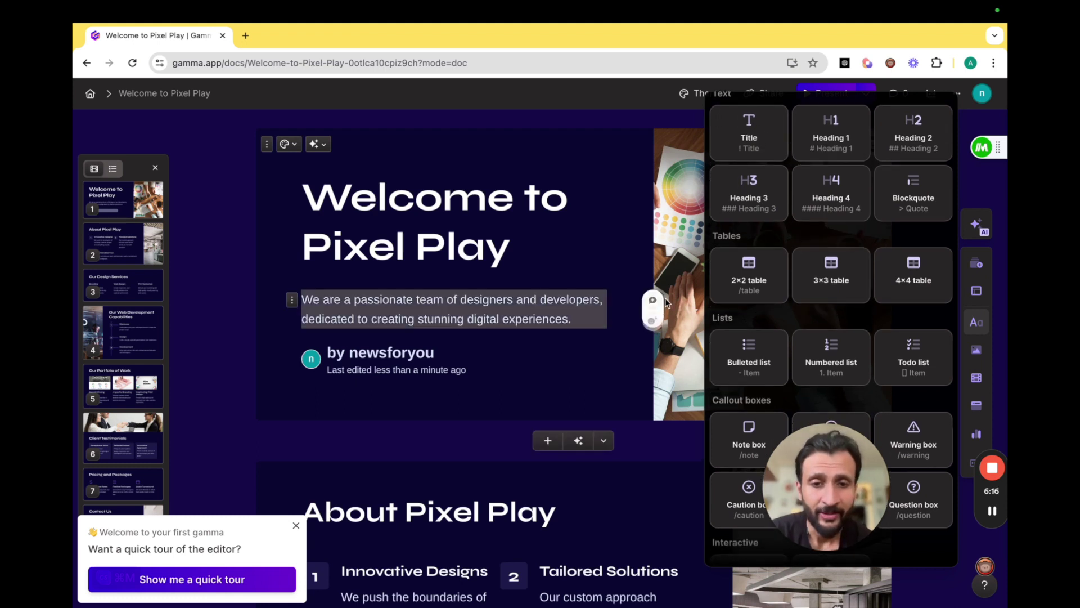
scroll(551, 289, down, 1)
scroll(831, 315, down, 2)
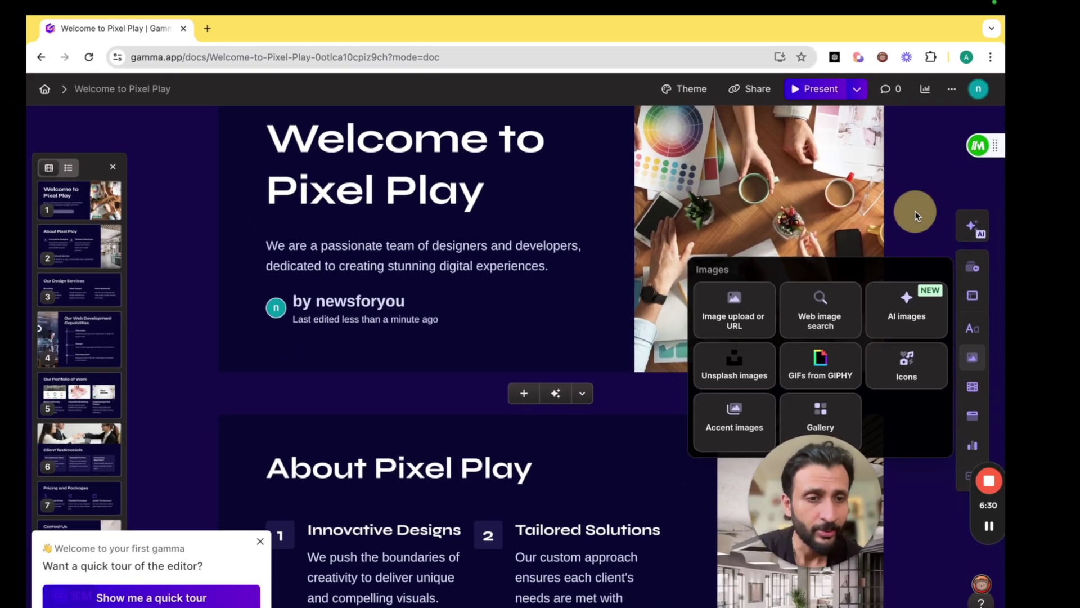
mouse_move(895, 586)
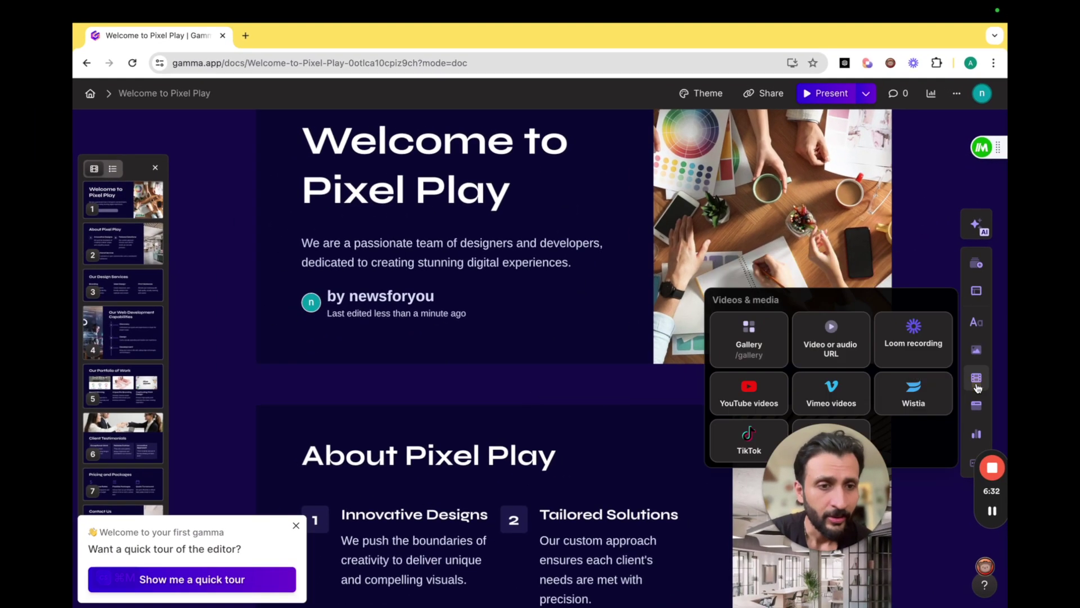
drag(863, 517, 658, 550)
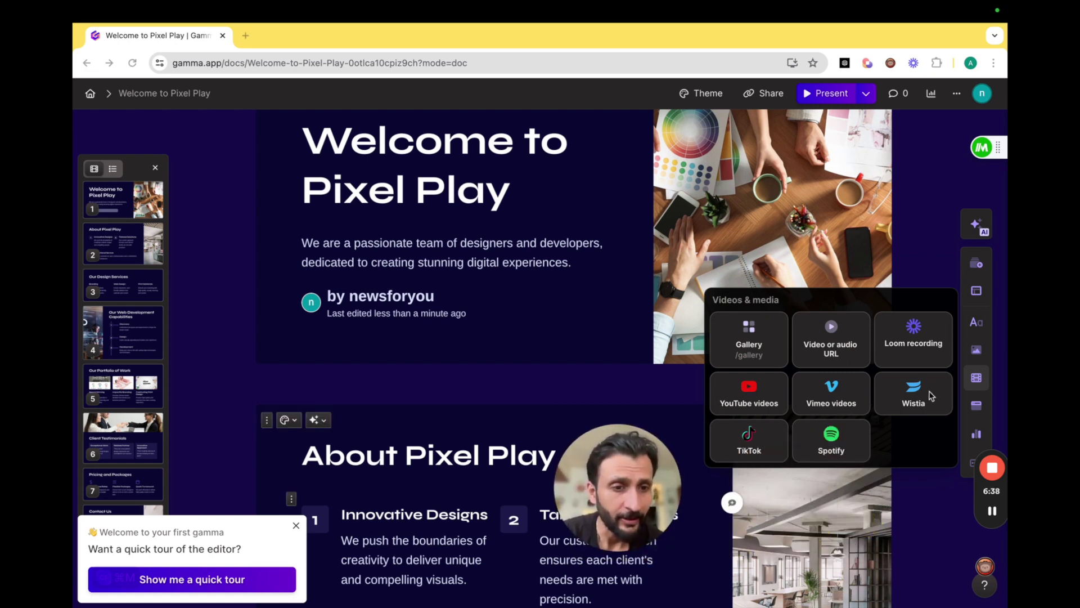
Review the options for embedding apps and webpages, the charts and diagrams, and the forms and buttons
mouse_move(977, 404)
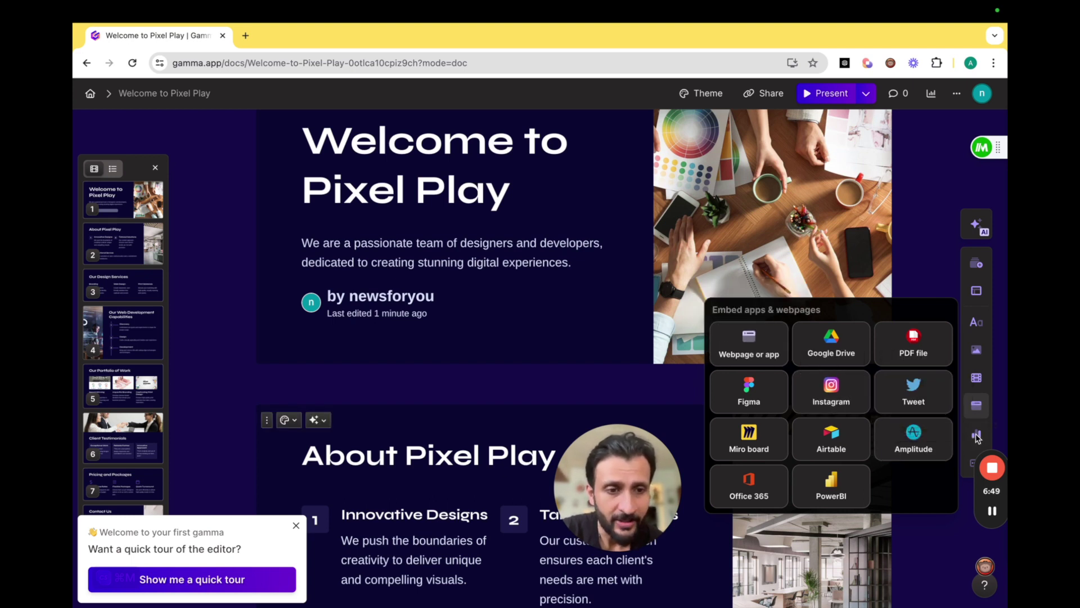
mouse_move(976, 433)
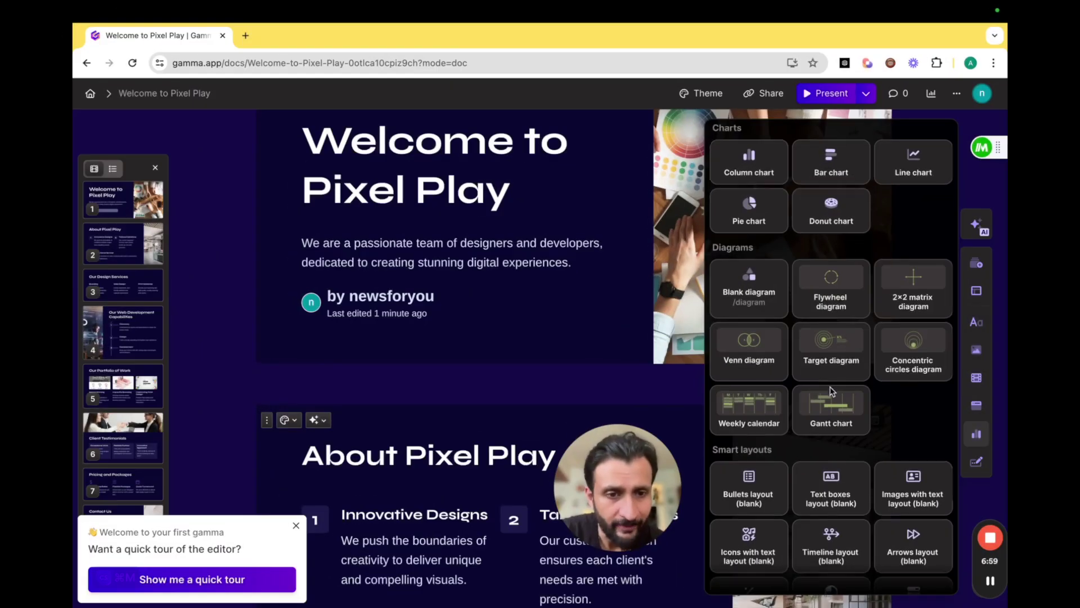
scroll(830, 386, down, 2)
scroll(829, 386, up, 2)
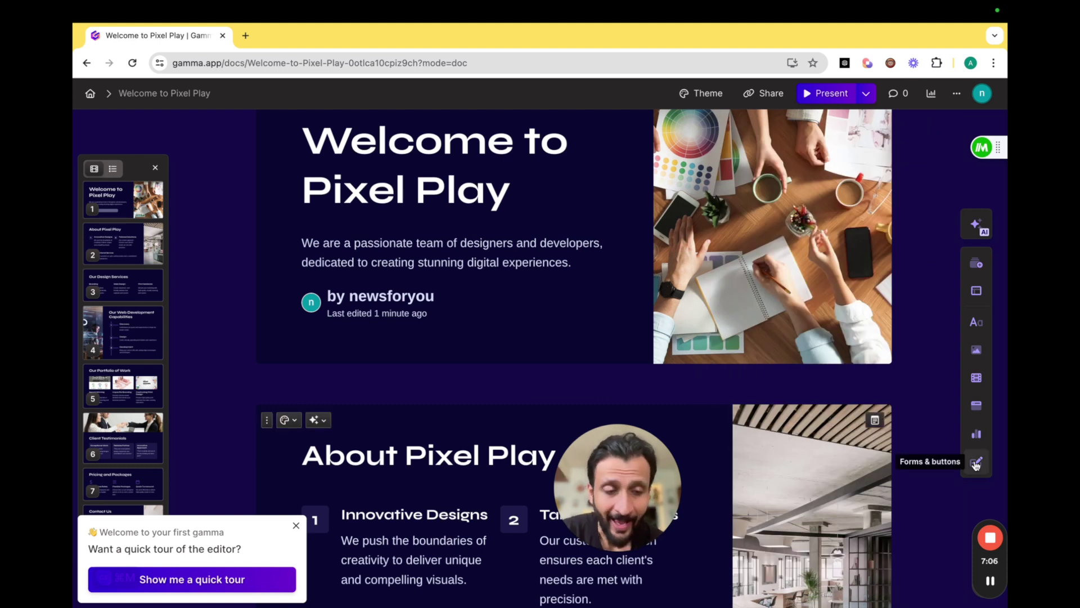
mouse_move(976, 464)
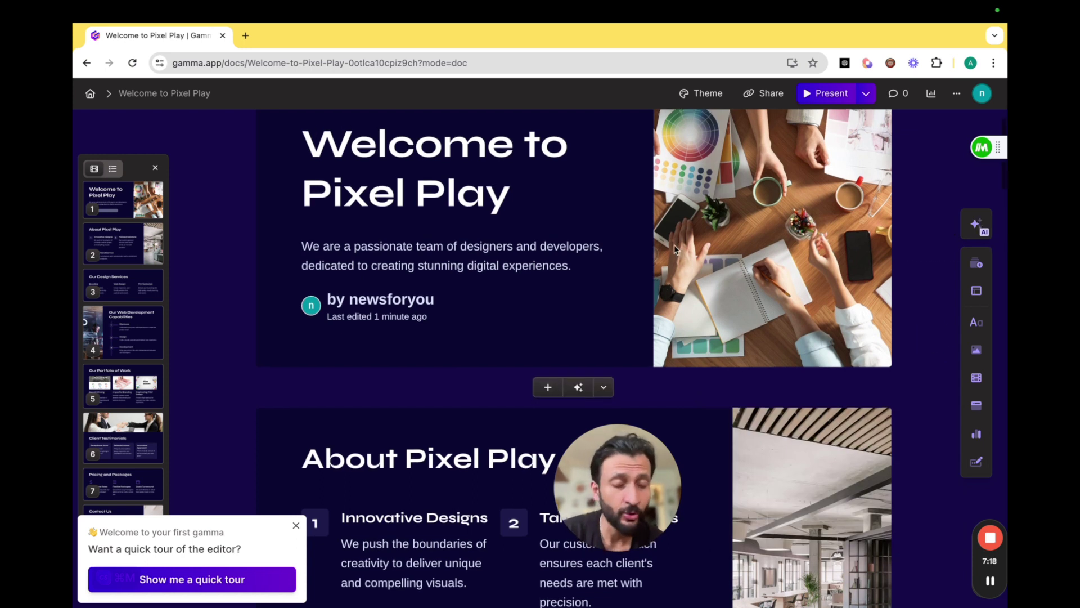
Select the Welcome to Pixel Play card for AI editing and have the AI make it more concise
scroll(674, 245, up, 1)
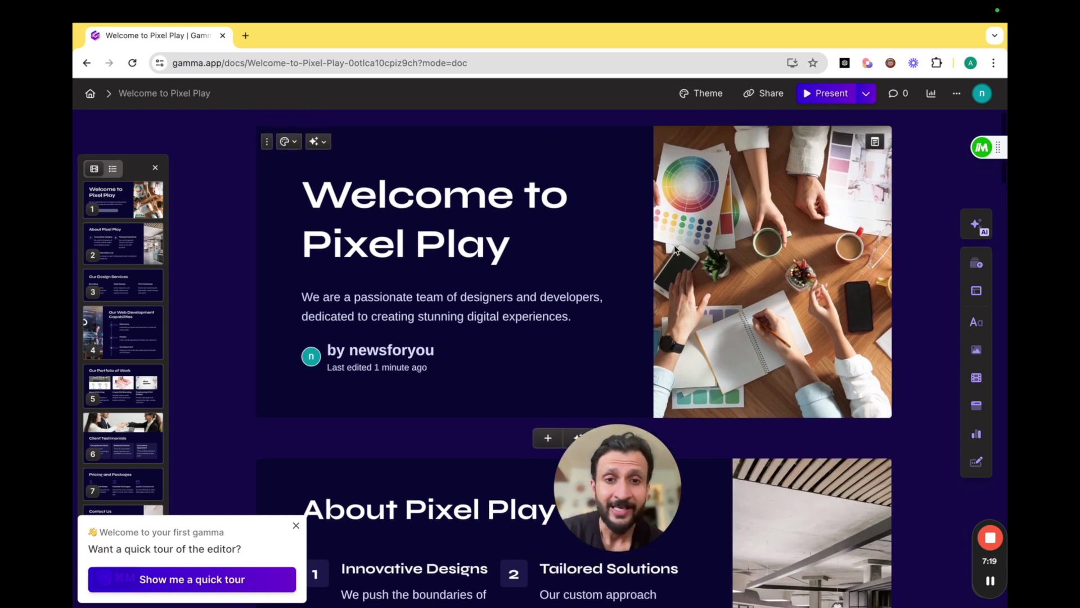
click(583, 149)
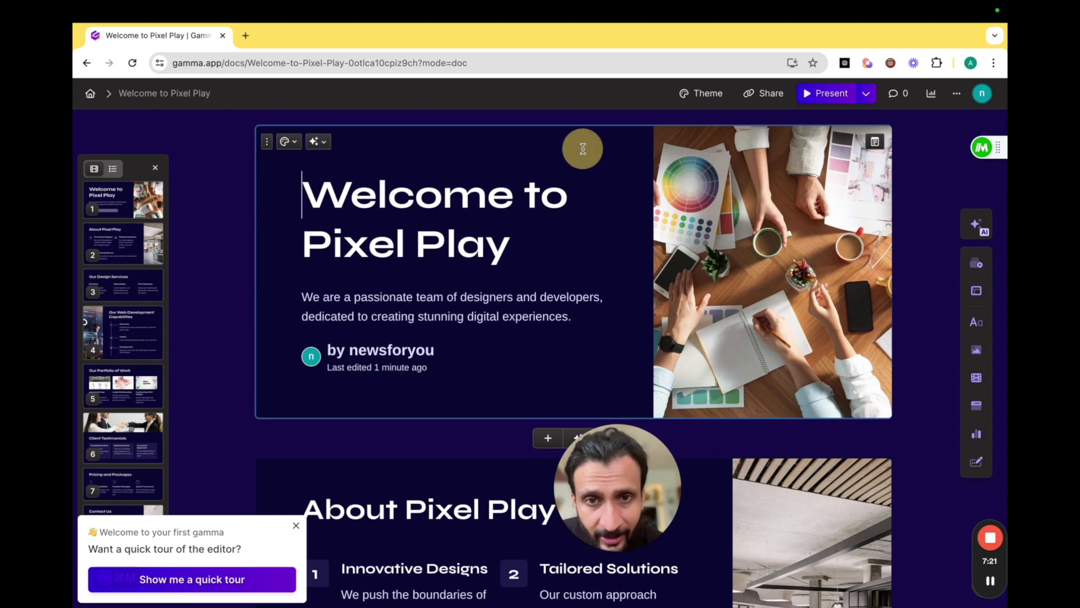
click(981, 234)
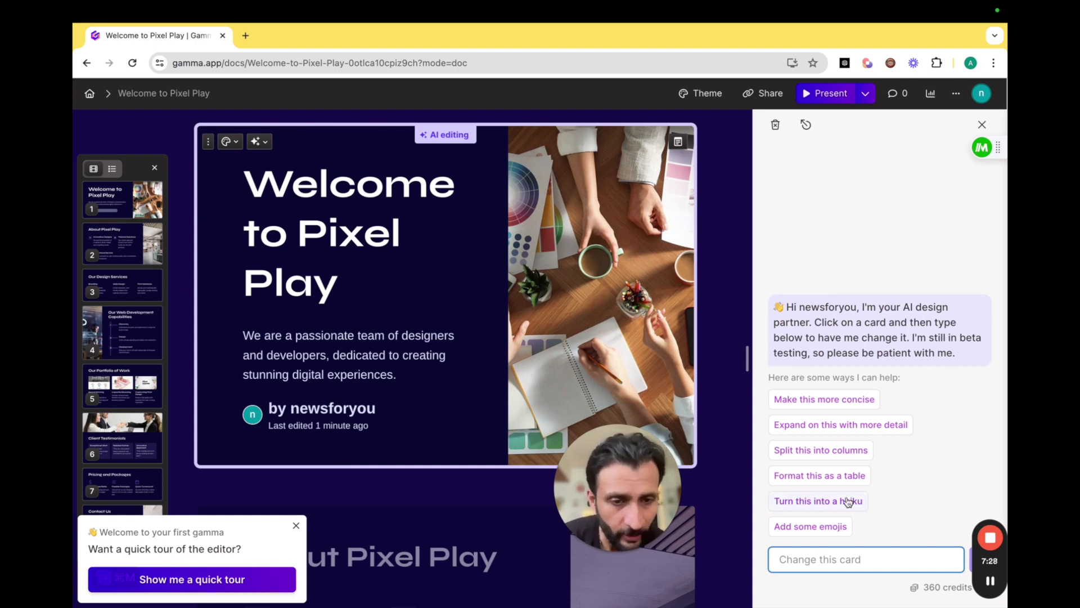
click(840, 400)
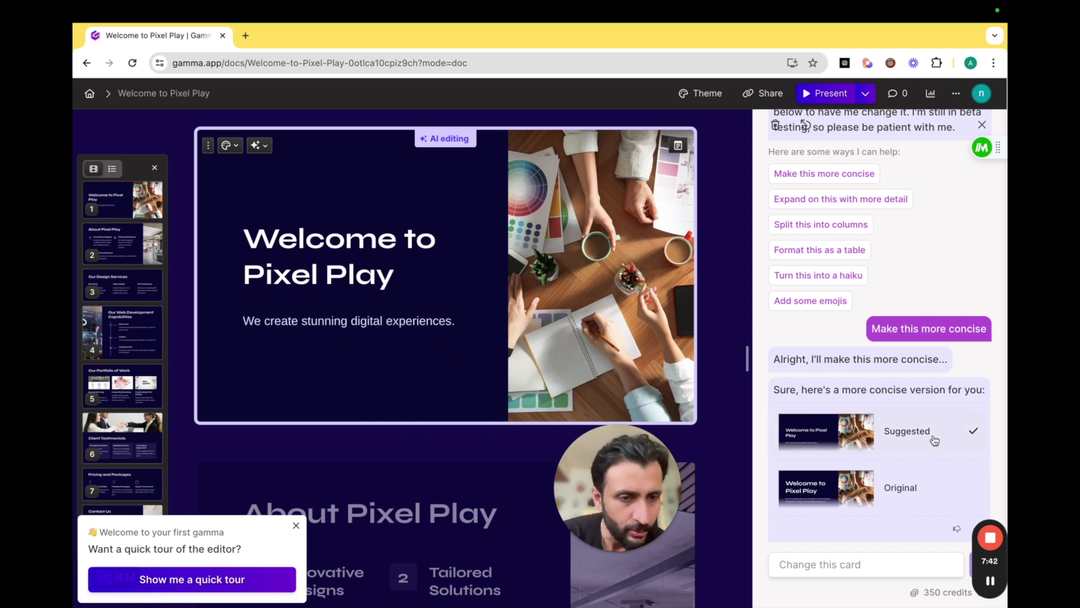
Restore the original version of the Welcome card and have the AI add some emojis to it
click(915, 495)
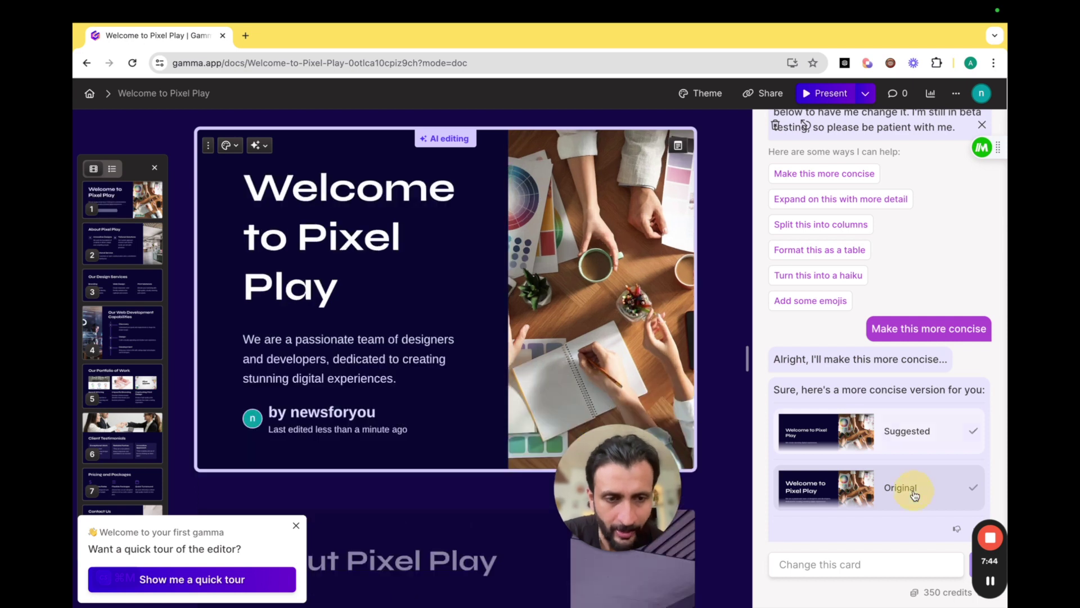
scroll(841, 357, up, 1)
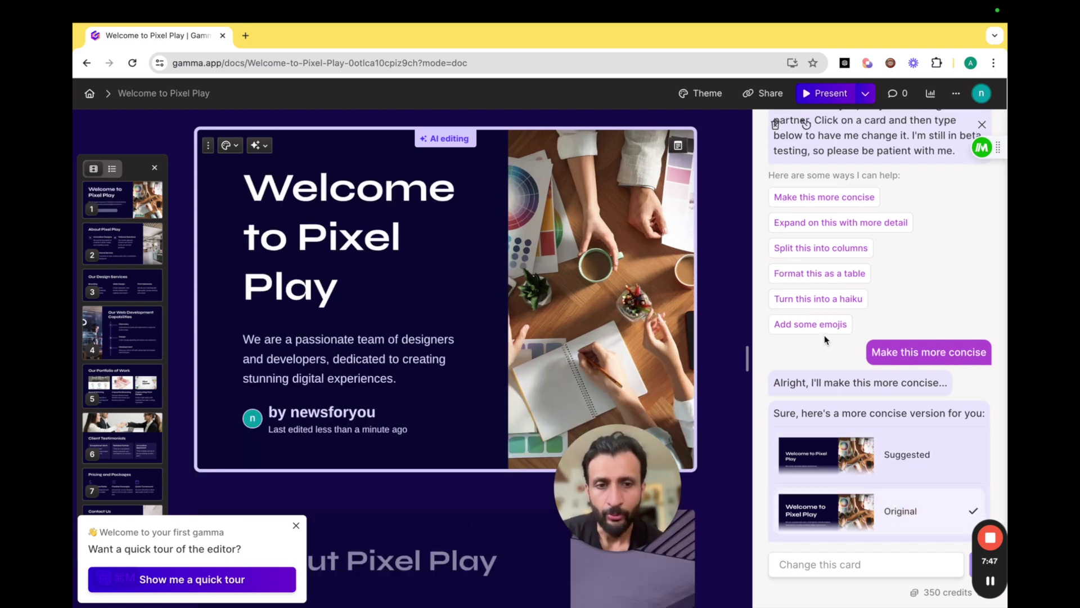
click(811, 325)
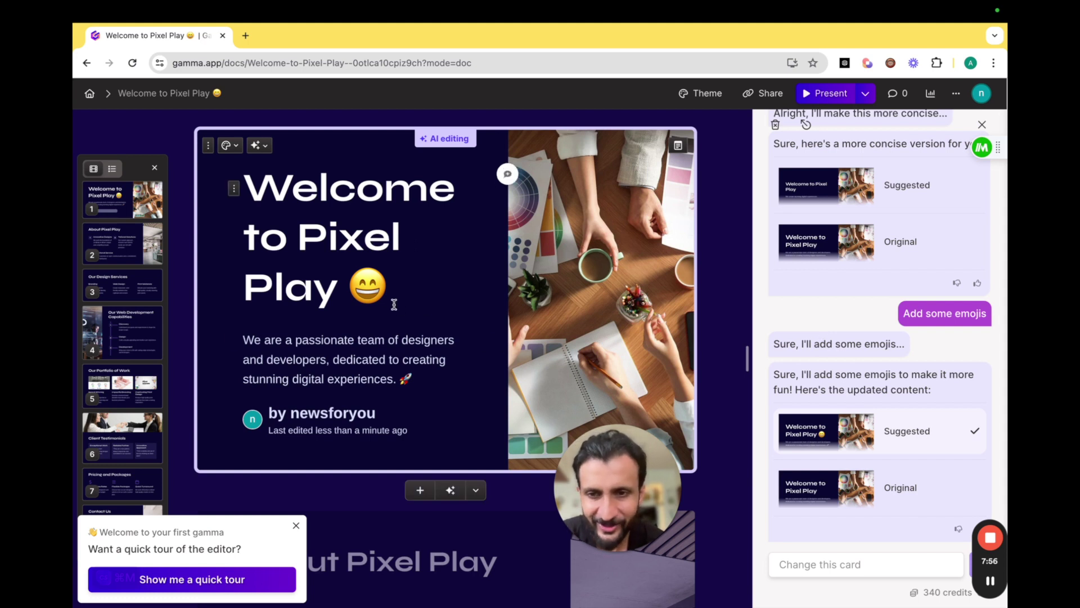
Restore the original version of the Welcome to Pixel Play card without emojis and close AI editing
click(898, 490)
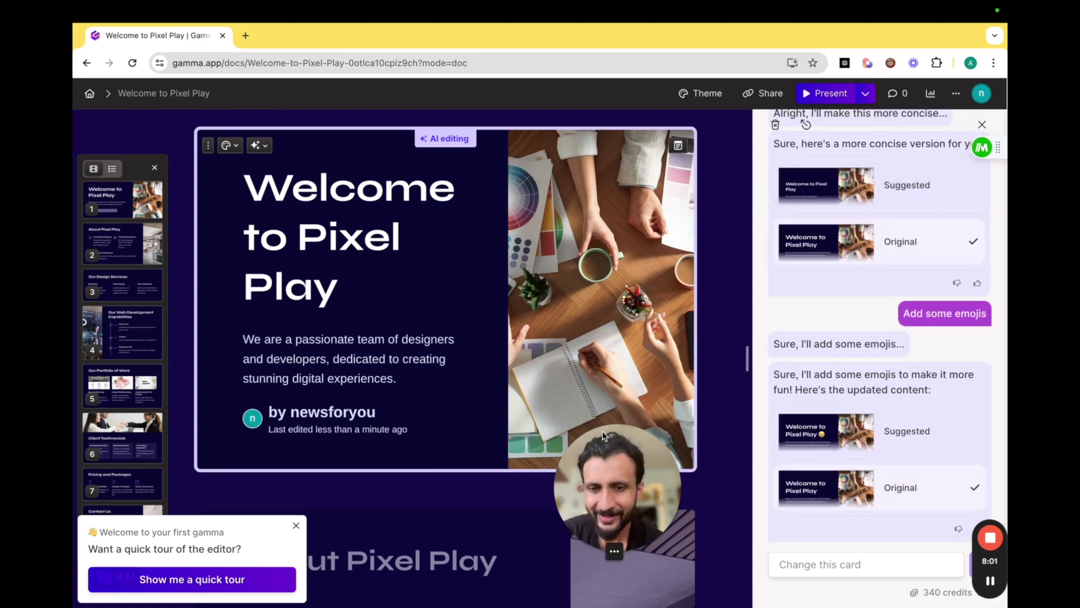
scroll(393, 297, down, 10)
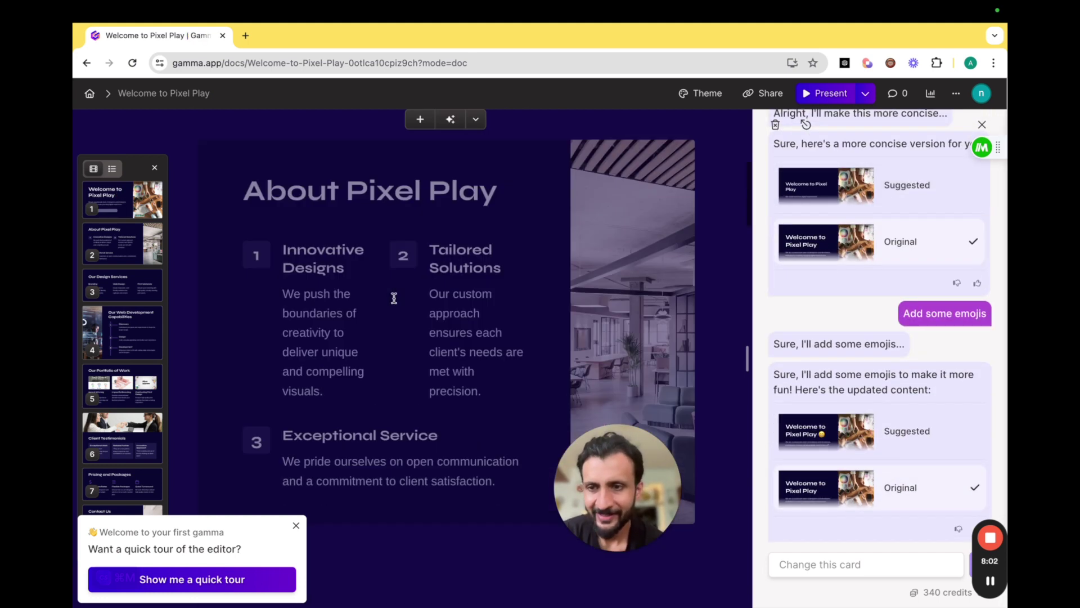
scroll(394, 297, up, 10)
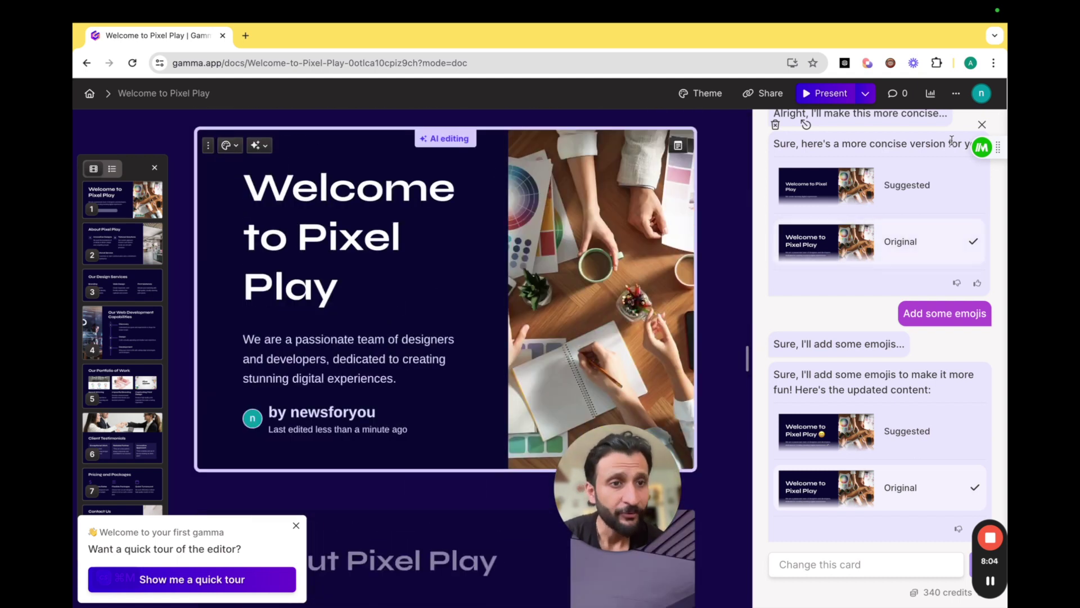
click(983, 125)
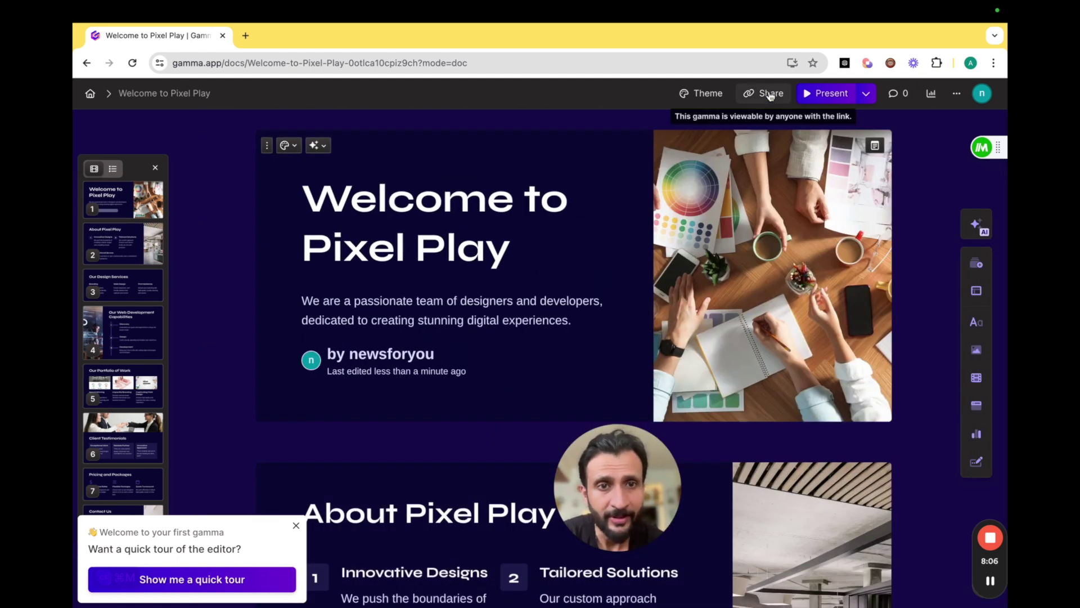
Review the presentation's sharing options, and play the presentation through its cards to Contact Us
click(770, 95)
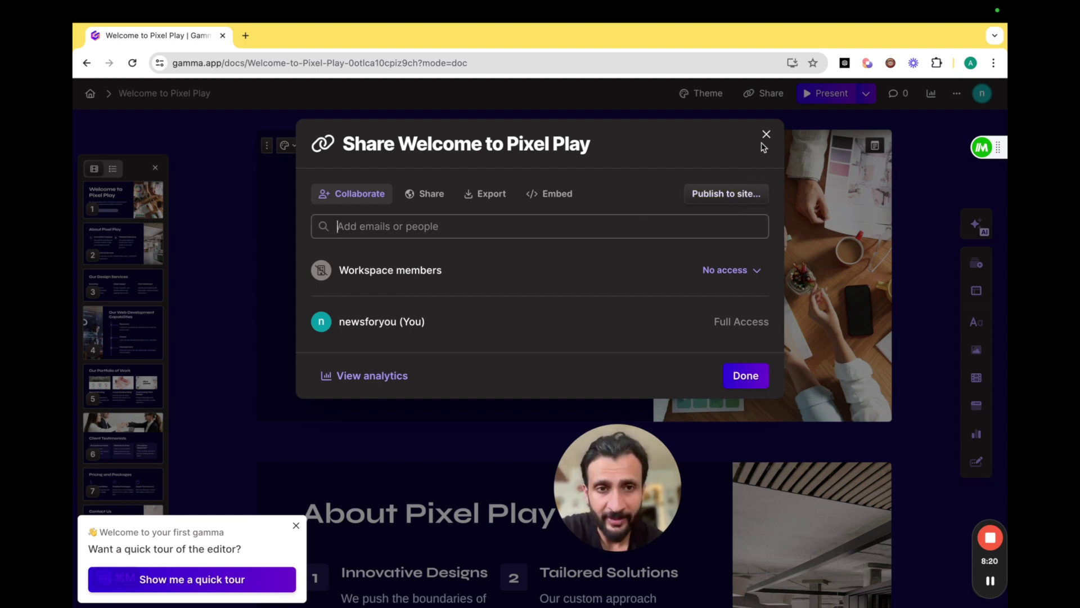
click(750, 381)
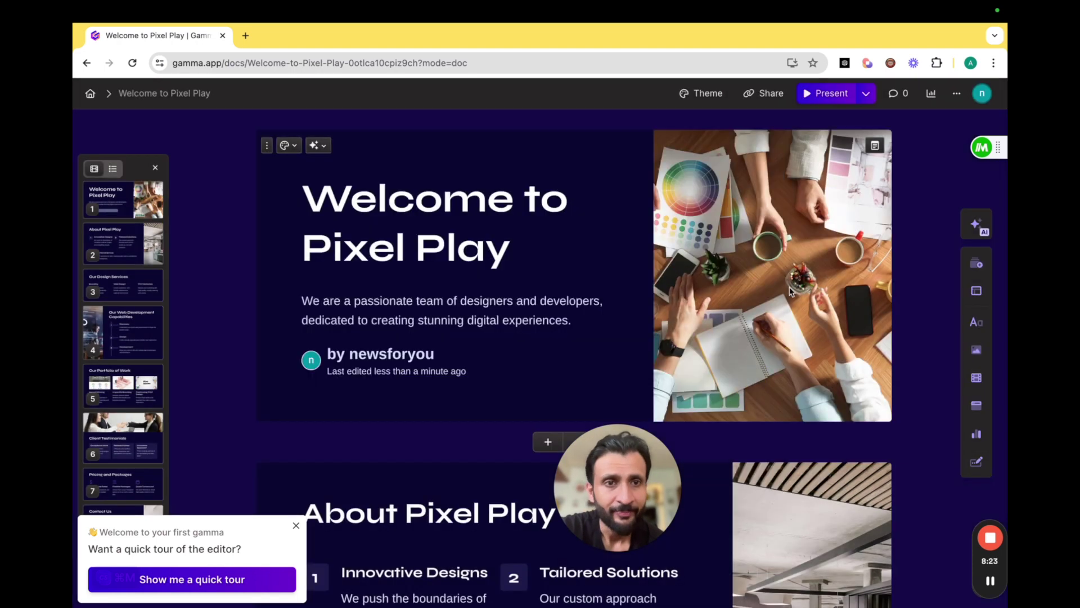
click(830, 97)
scroll(337, 499, down, 10)
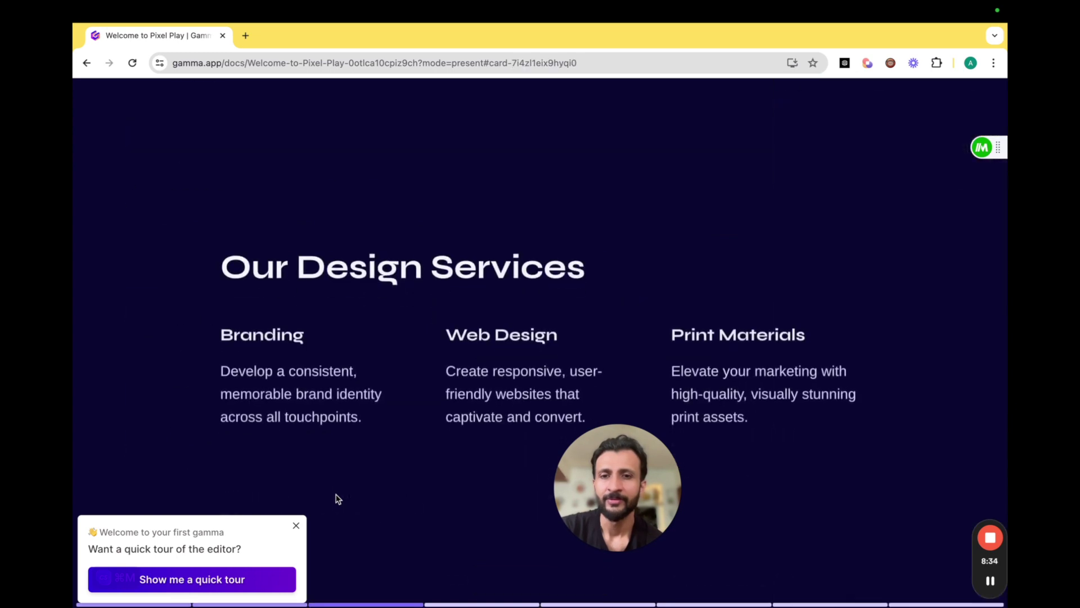
scroll(337, 499, down, 5)
scroll(337, 499, down, 10)
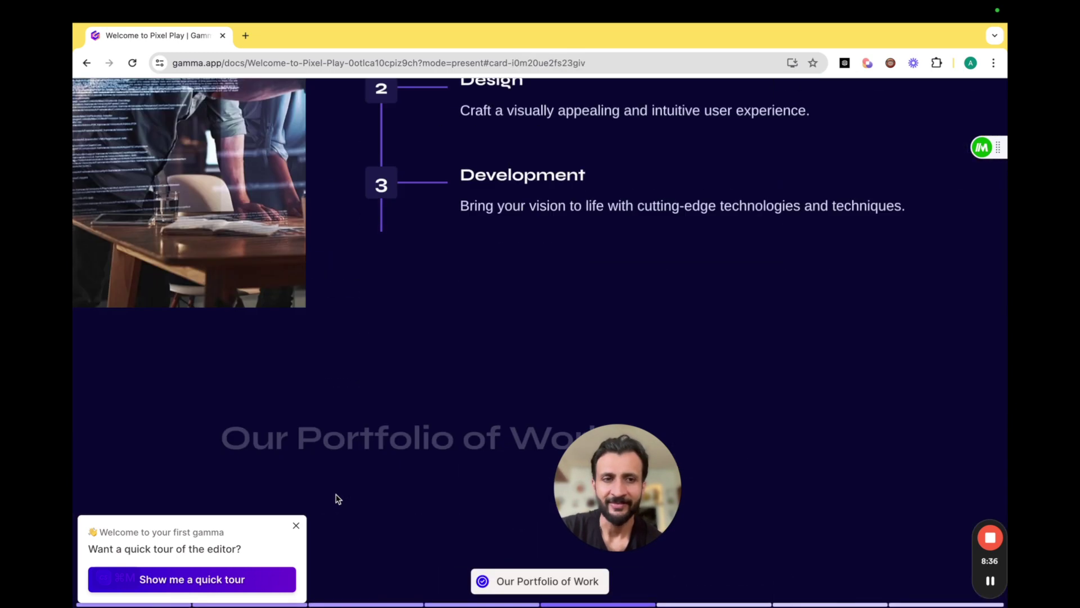
scroll(336, 494, down, 10)
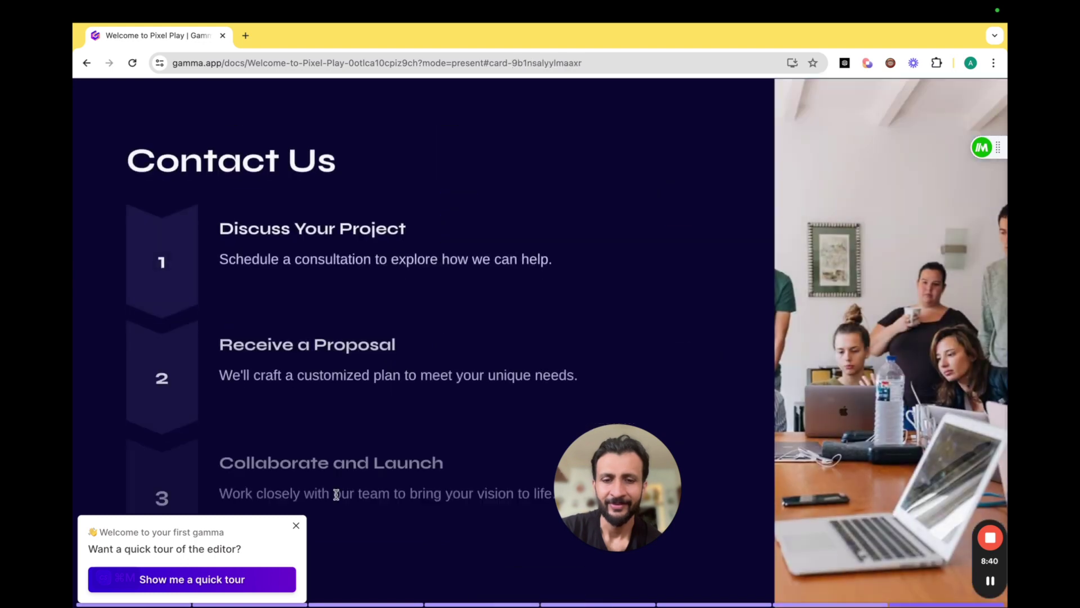
scroll(336, 495, down, 3)
scroll(336, 495, up, 3)
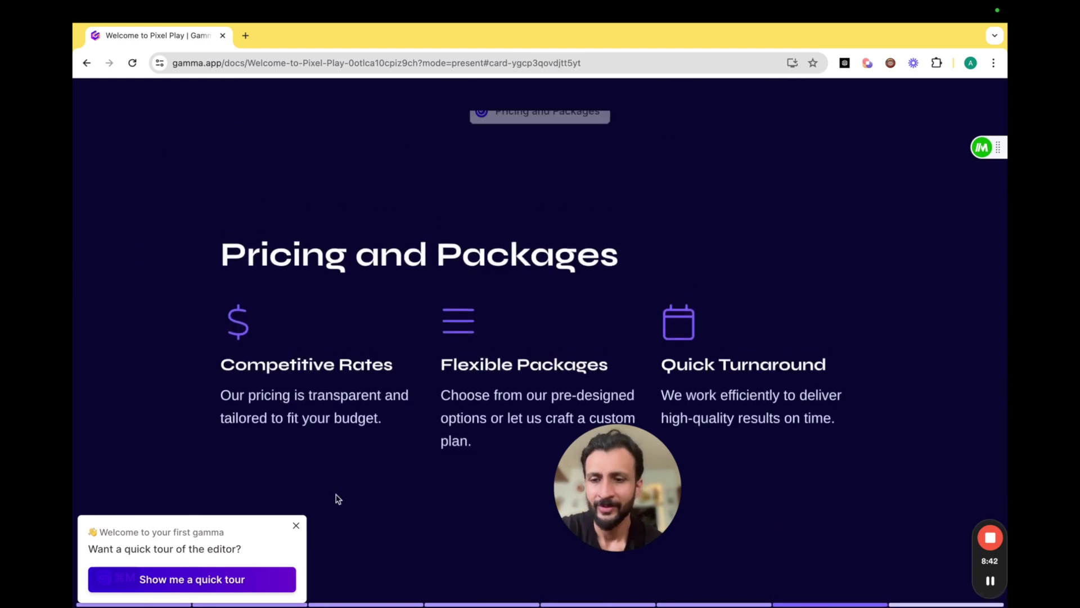
click(296, 525)
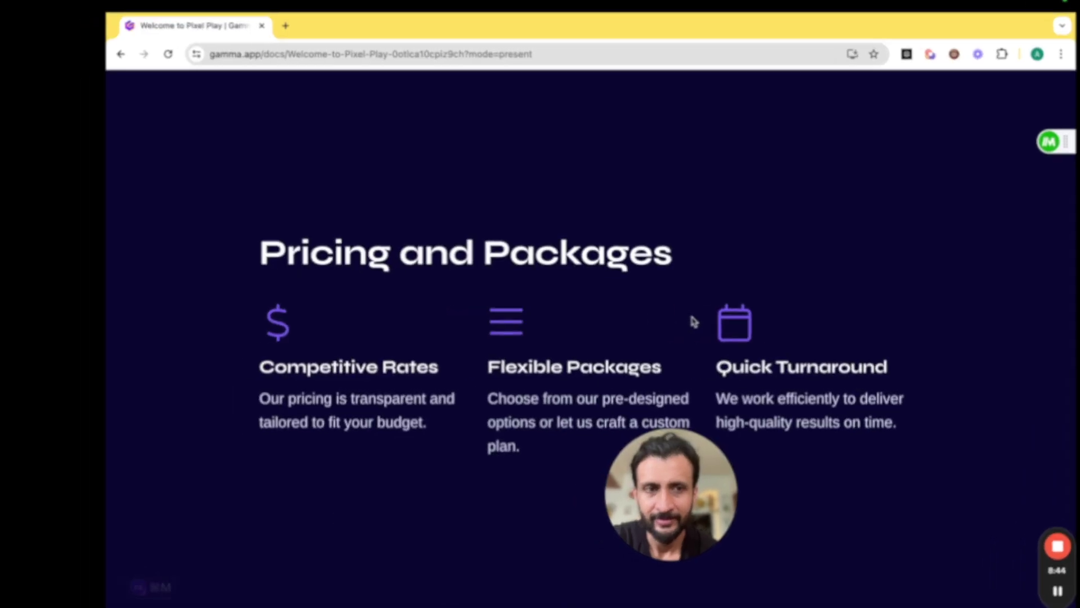
key(Escape)
Generate a new 8-card website outline from the prompt "my online design firm that makes graphic design assets and websites . my firm is called pixel play"
click(92, 101)
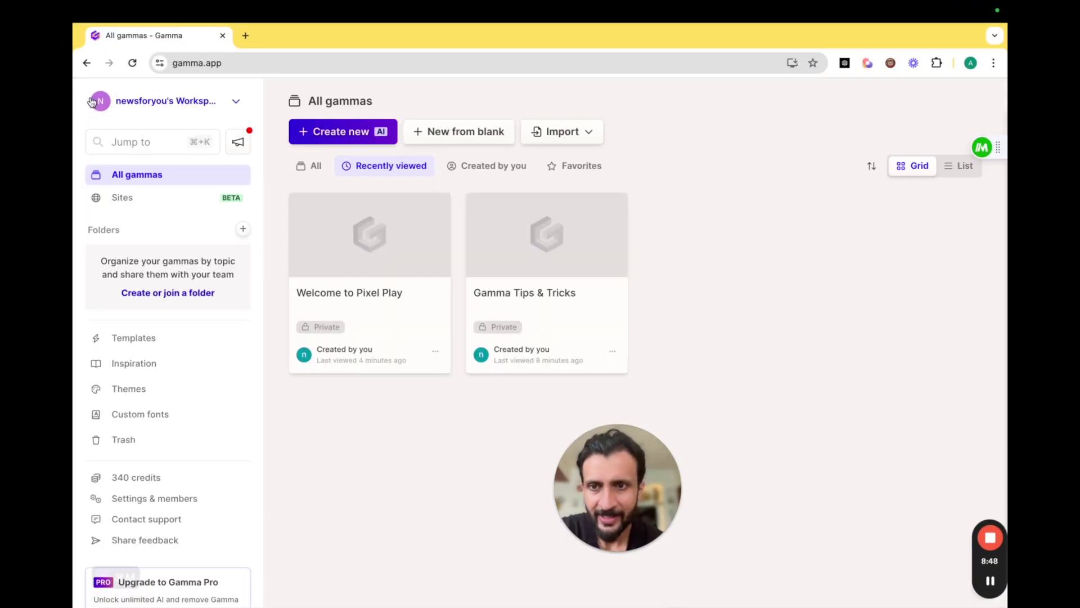
click(350, 132)
click(525, 385)
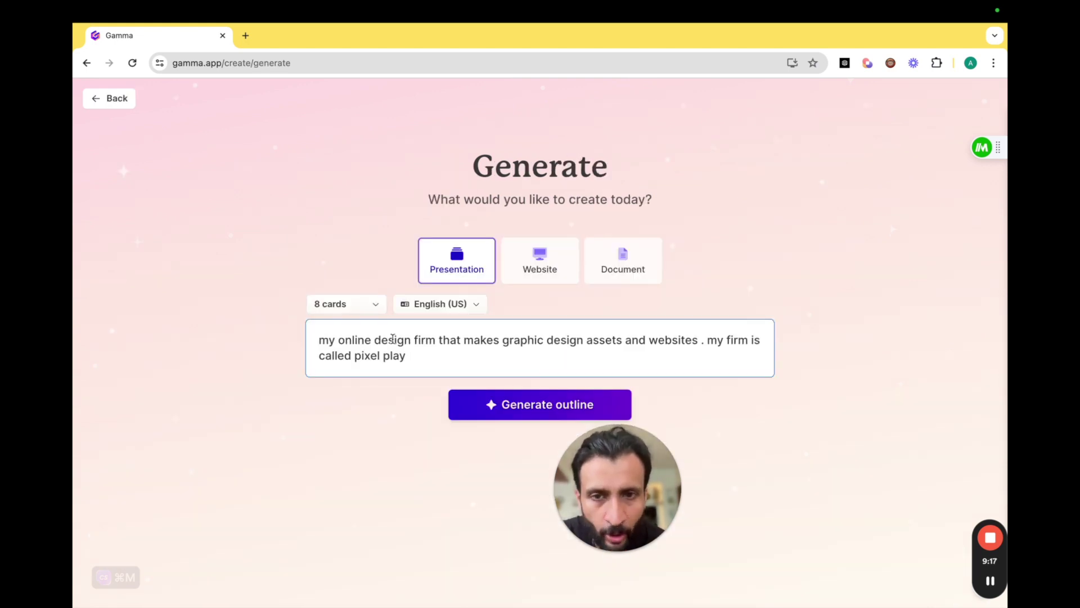
click(551, 272)
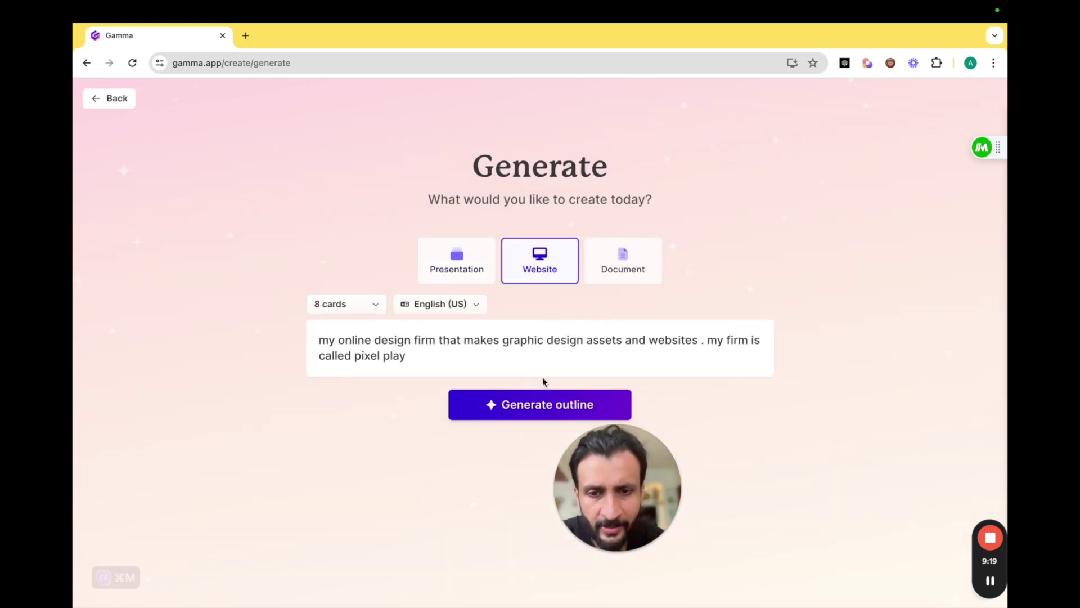
click(543, 405)
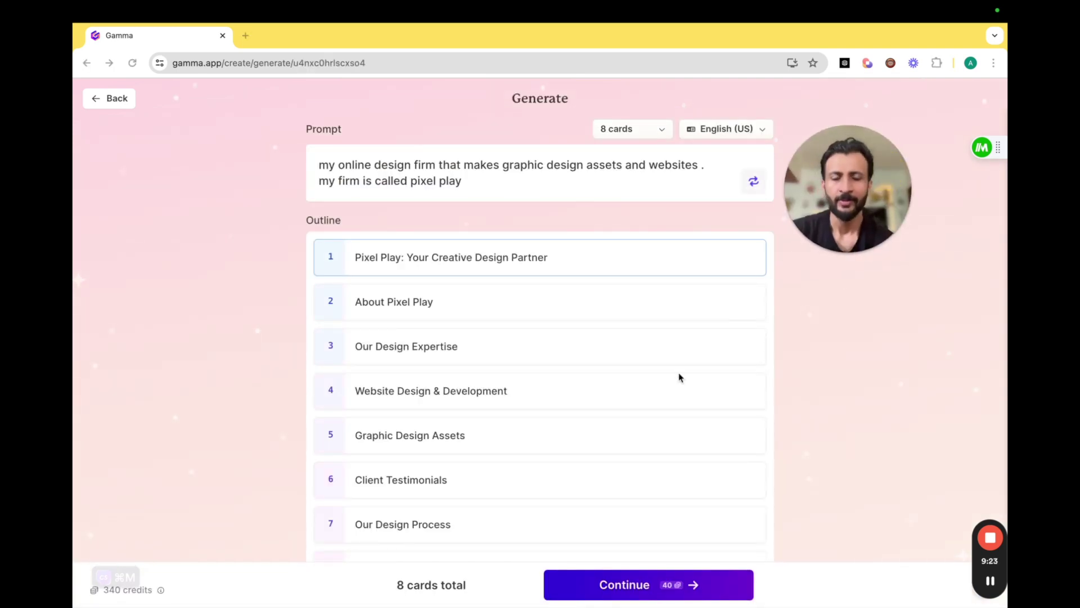
Accept the eight-card outline and generate the website with the Aurum theme
scroll(679, 376, down, 4)
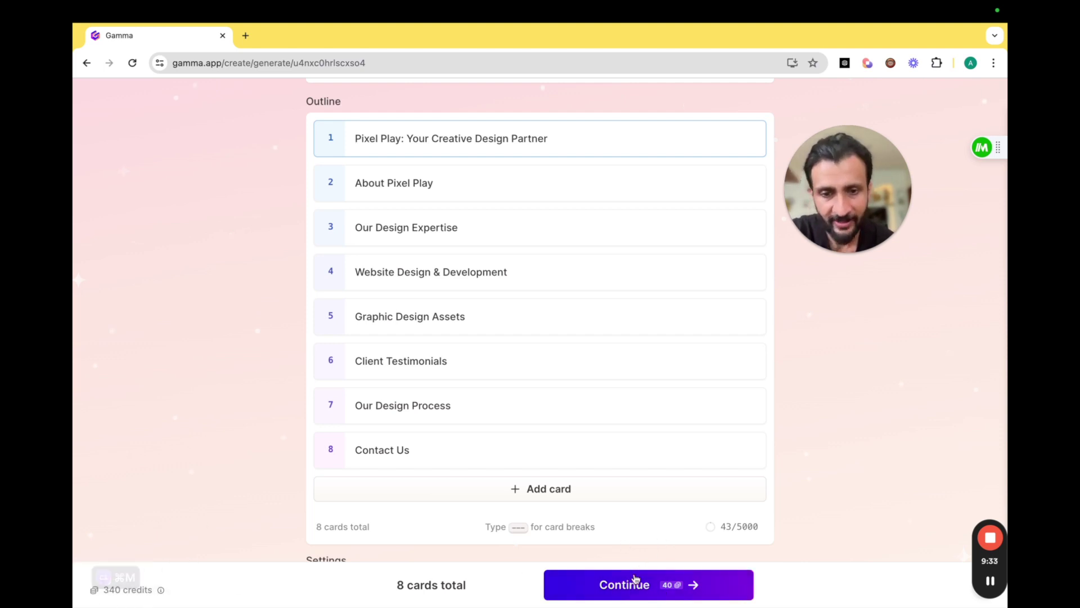
click(635, 580)
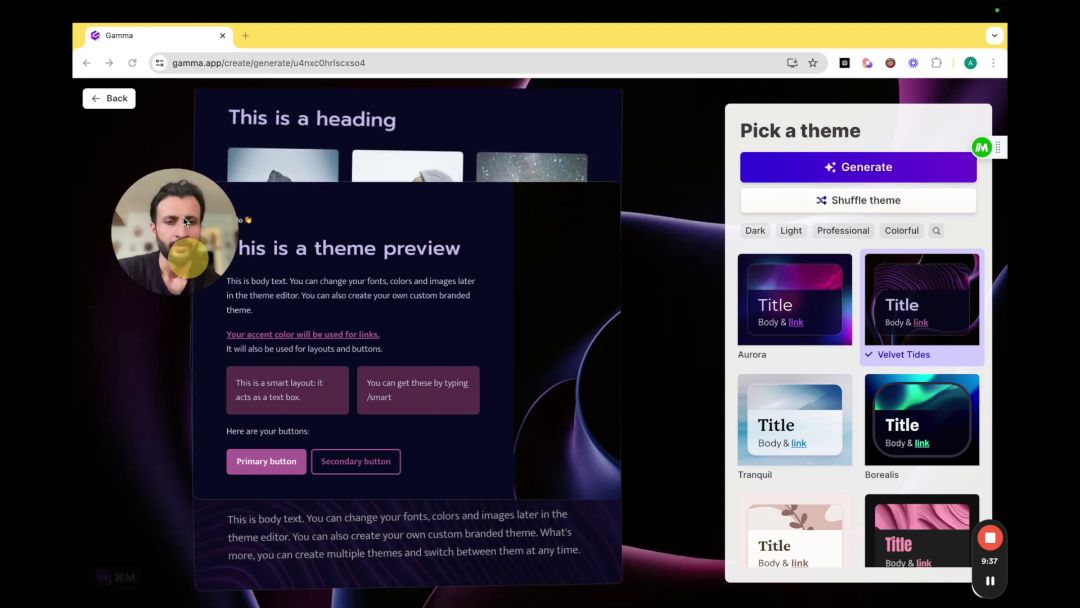
scroll(971, 373, down, 6)
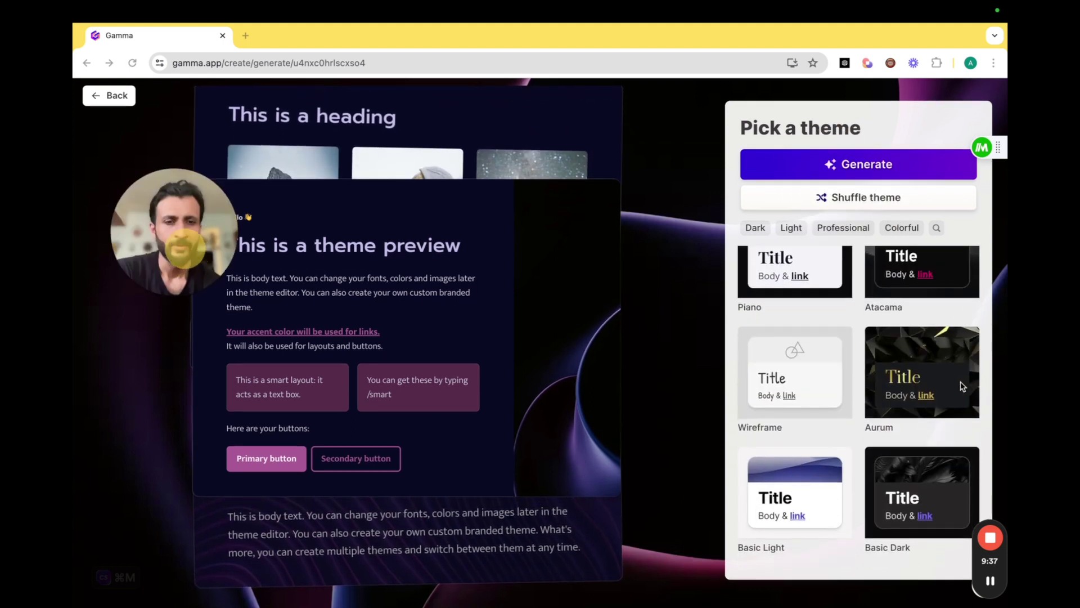
scroll(962, 386, up, 2)
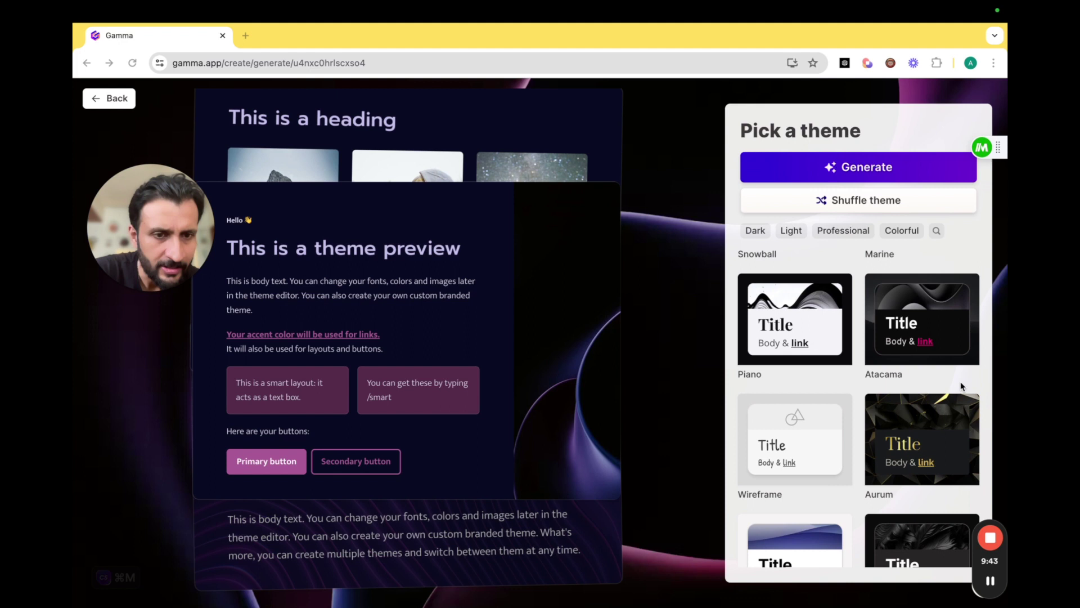
scroll(928, 388, down, 2)
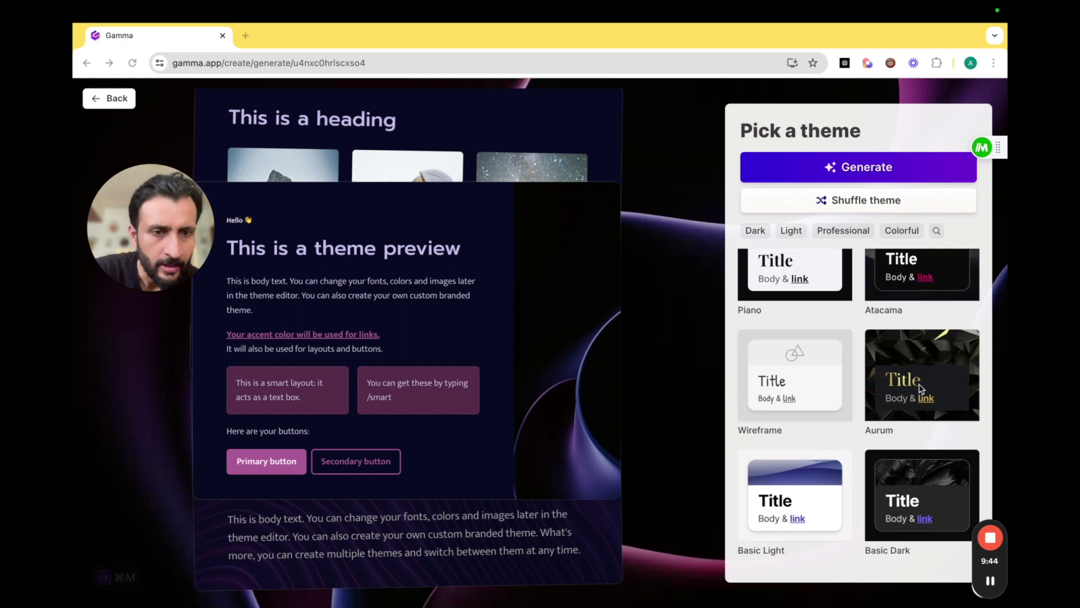
click(918, 389)
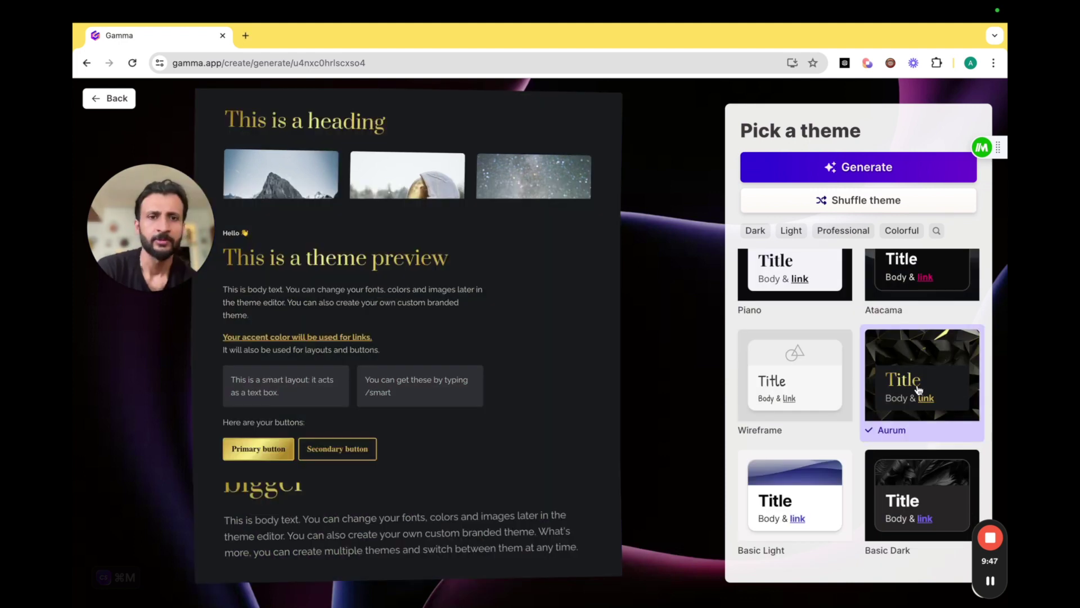
click(853, 177)
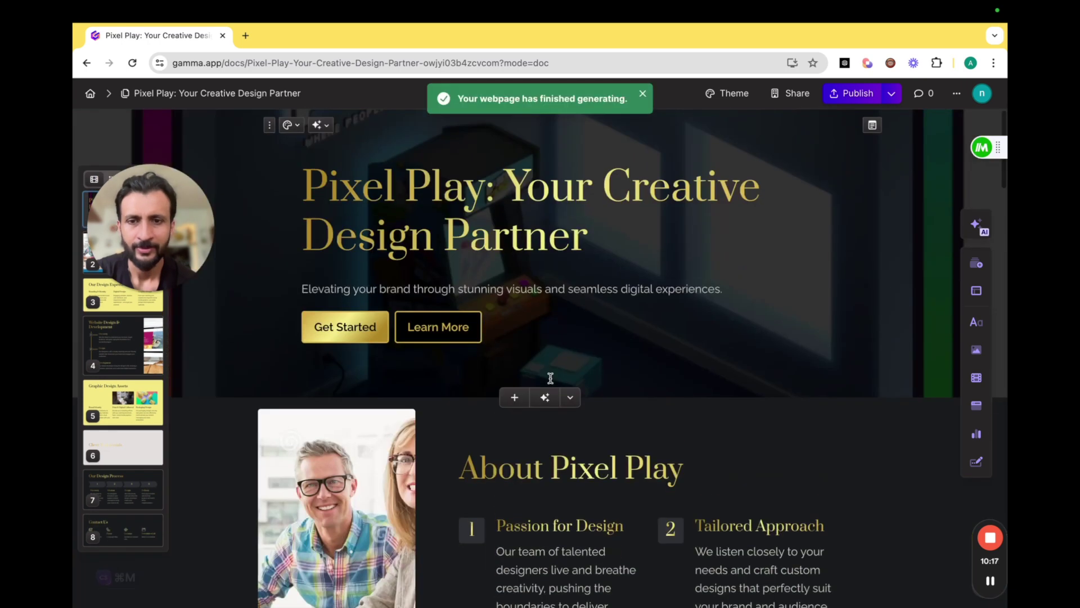
Review the generated website's sections from the hero card through Contact Us, and rate the output with the happy face
drag(171, 241, 863, 242)
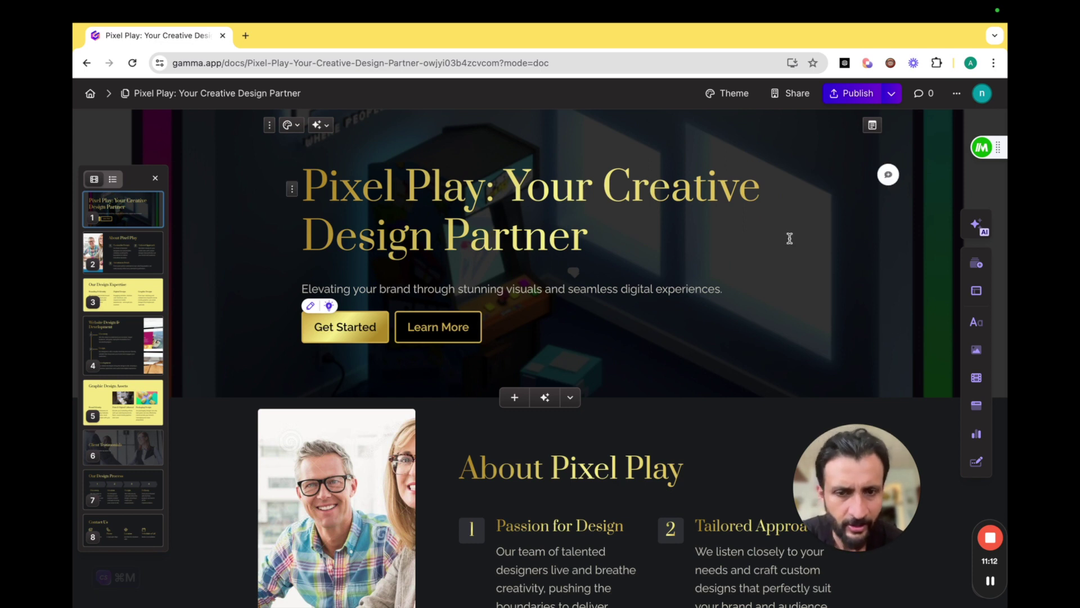
scroll(790, 238, down, 4)
scroll(728, 258, down, 5)
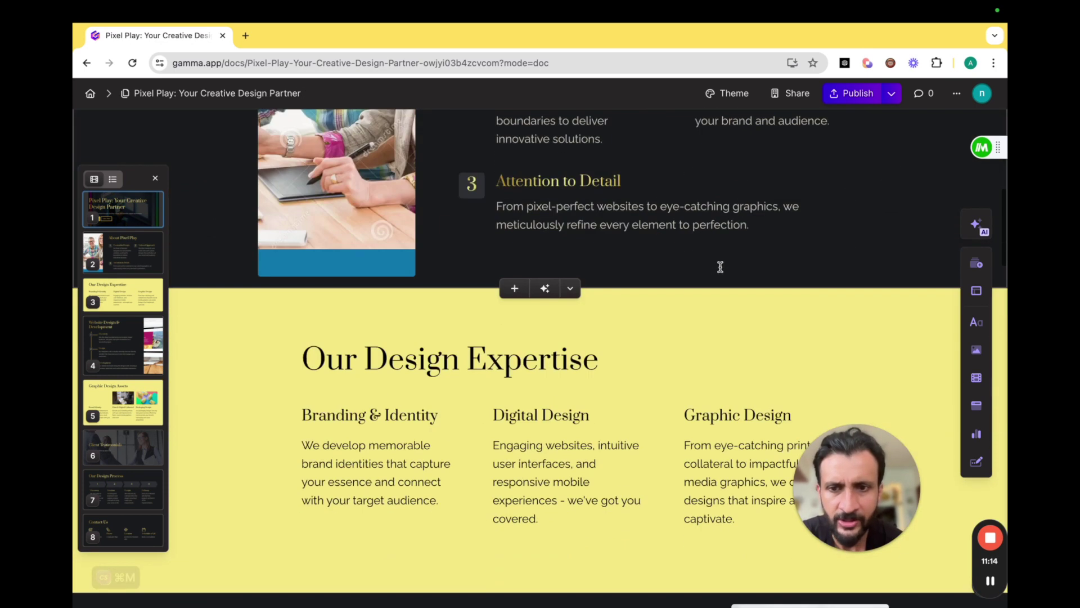
scroll(593, 338, down, 6)
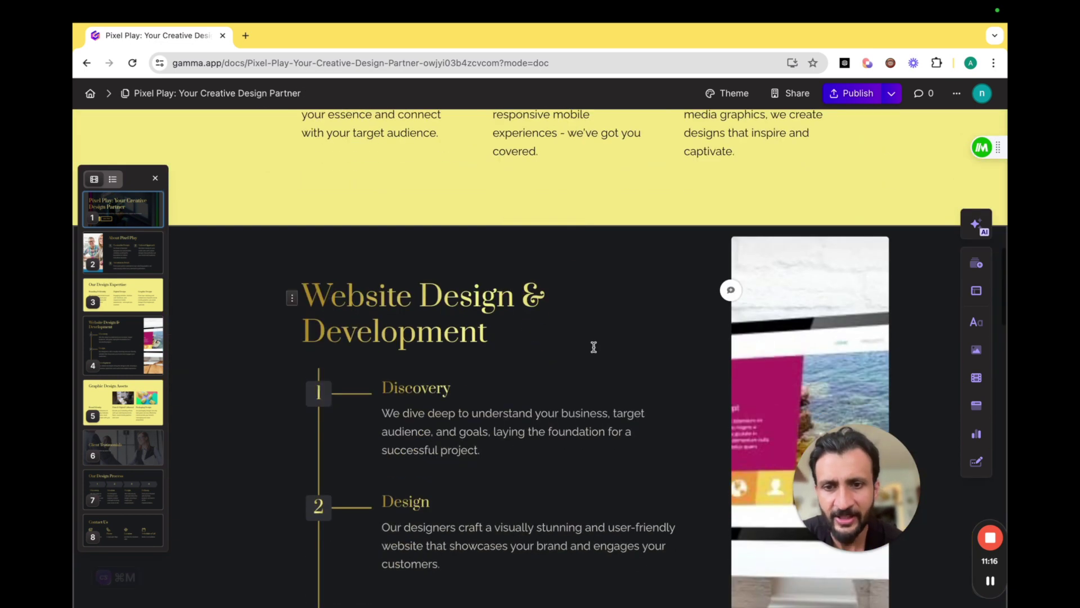
scroll(594, 347, down, 8)
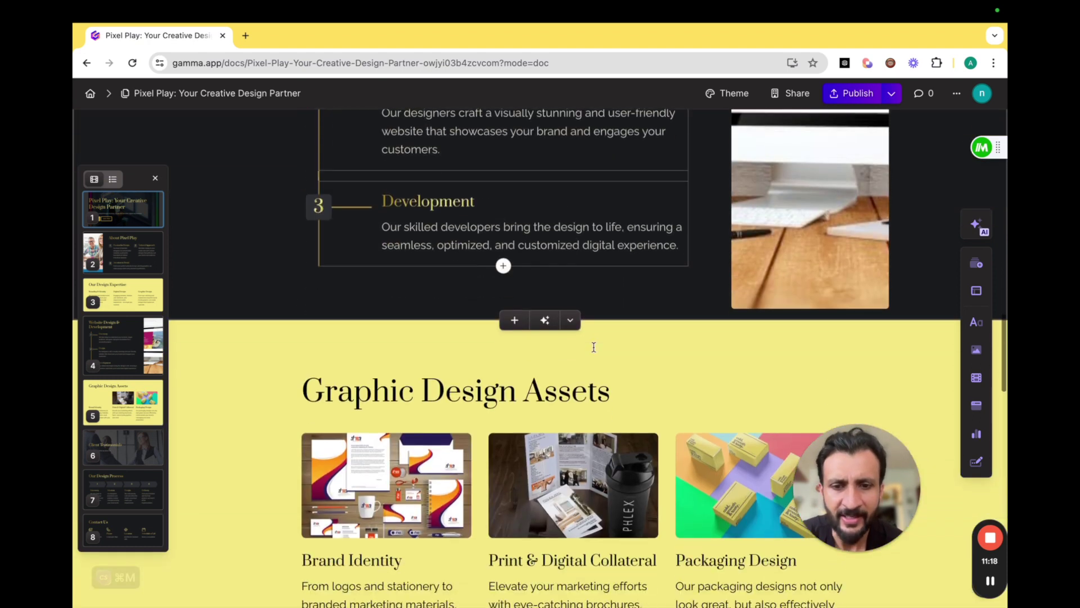
scroll(594, 347, down, 12)
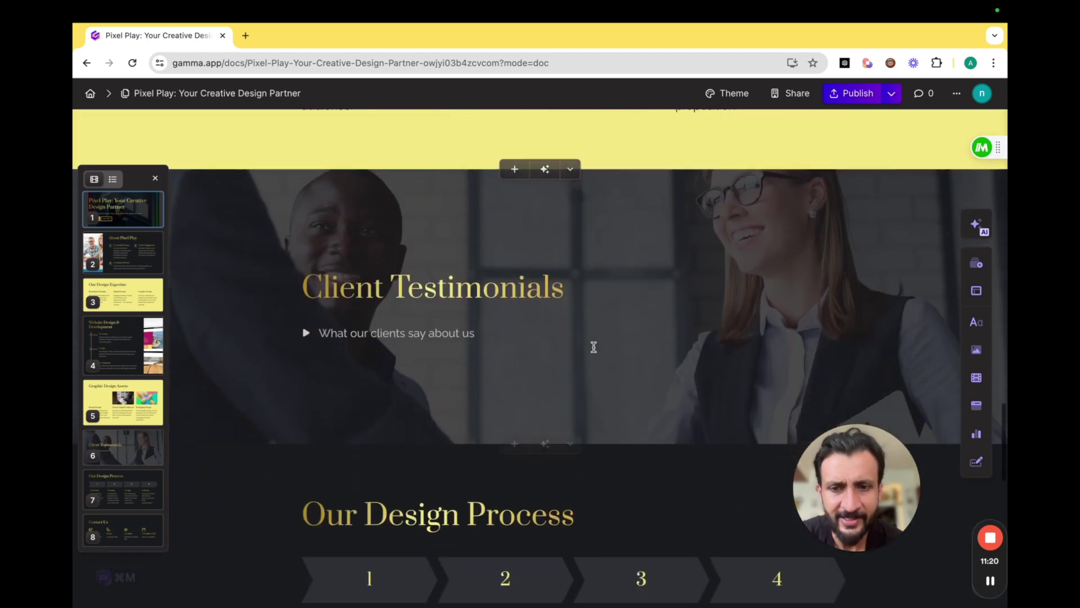
scroll(593, 346, down, 8)
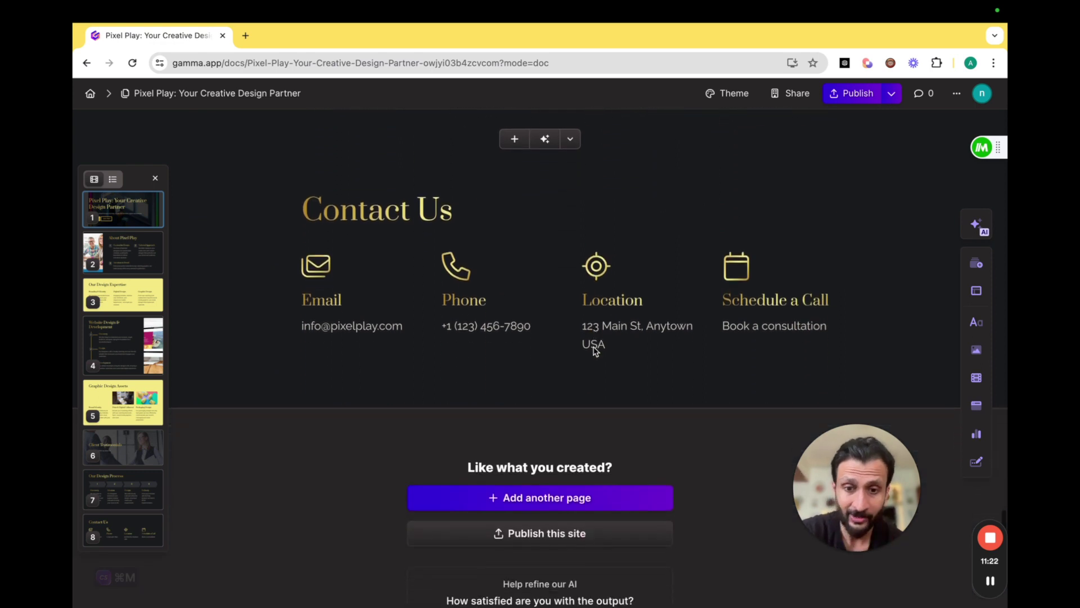
scroll(594, 346, down, 1)
scroll(595, 349, up, 20)
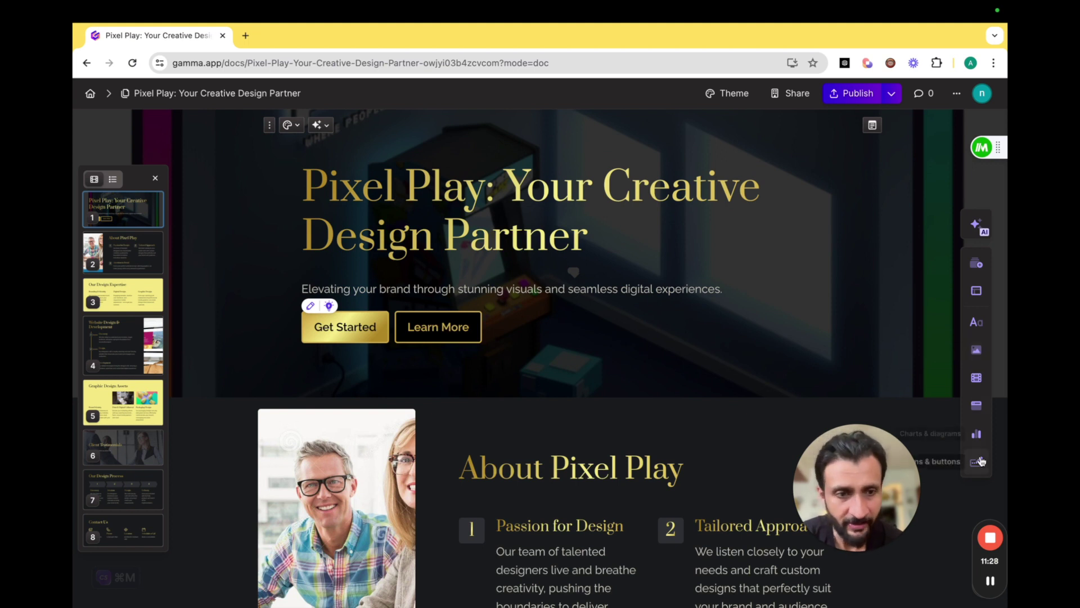
scroll(636, 458, down, 20)
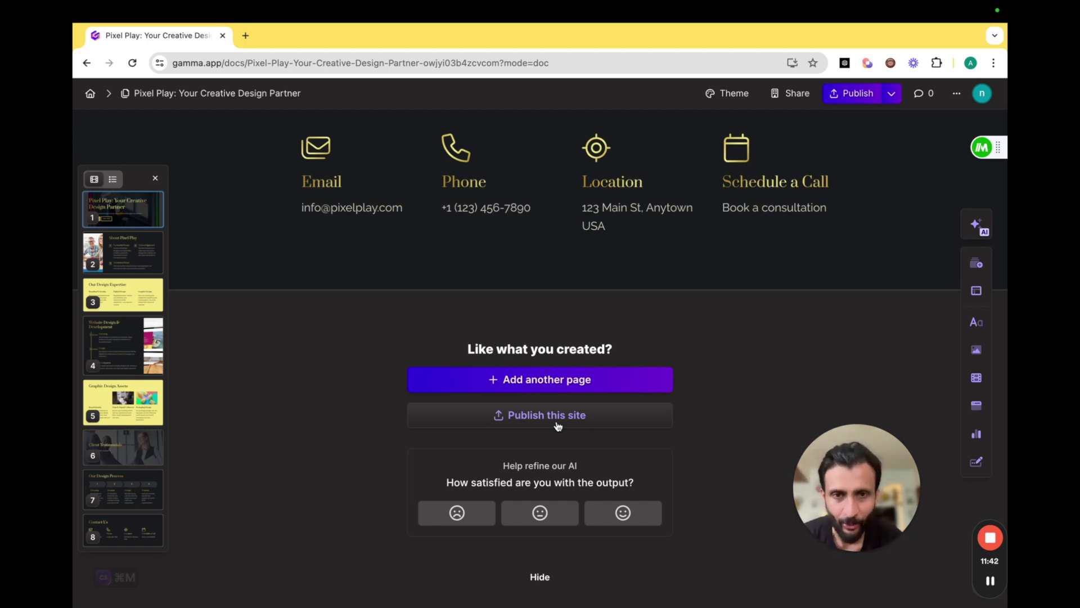
click(622, 512)
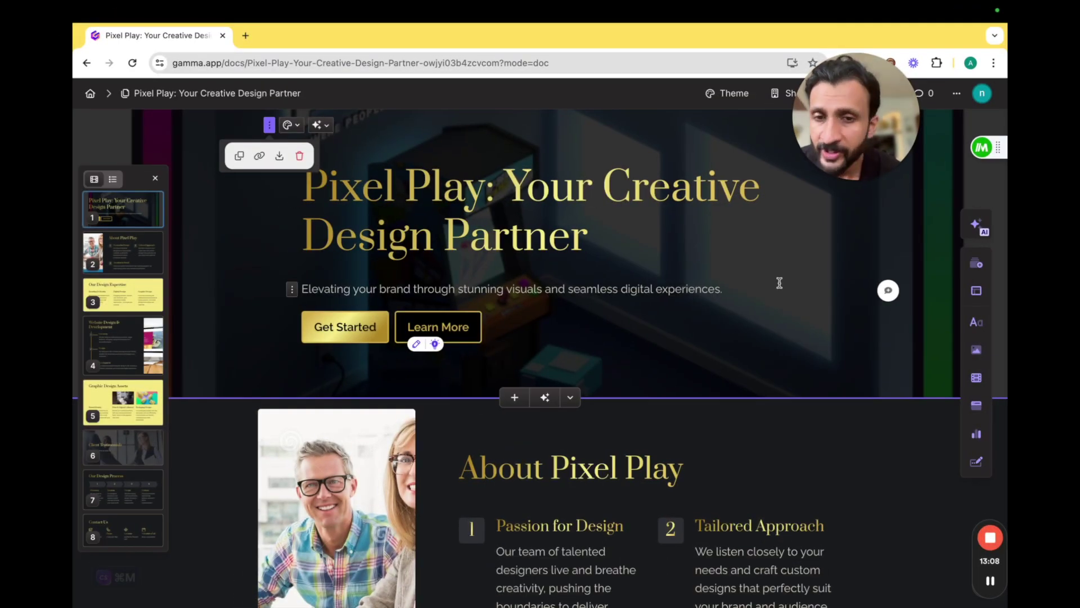
Open the hero card's background image for editing, and limit the web image search to images that are Free to use commercially
click(301, 128)
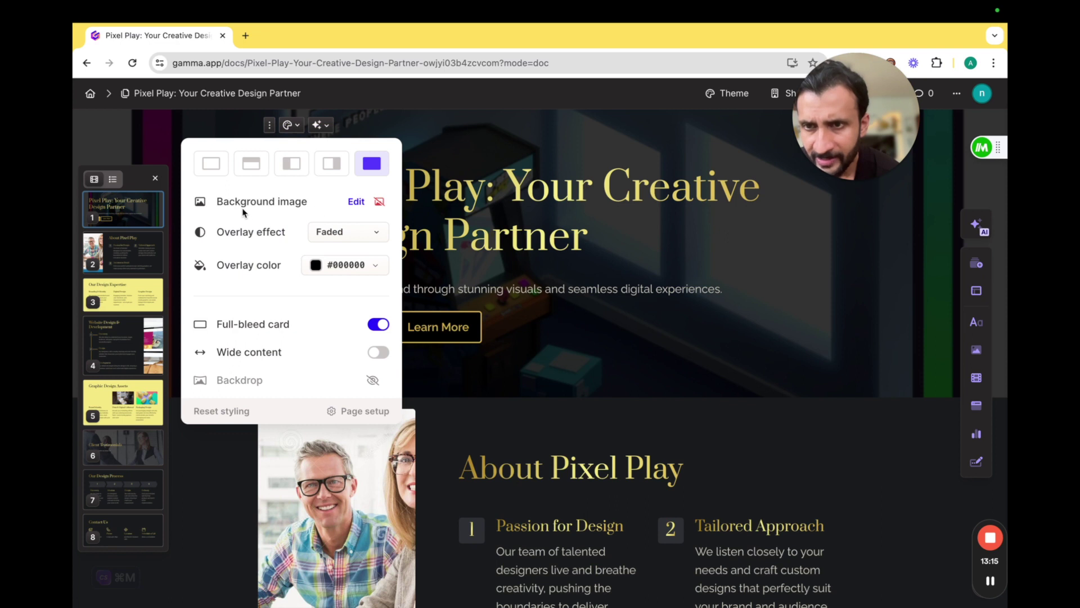
click(354, 205)
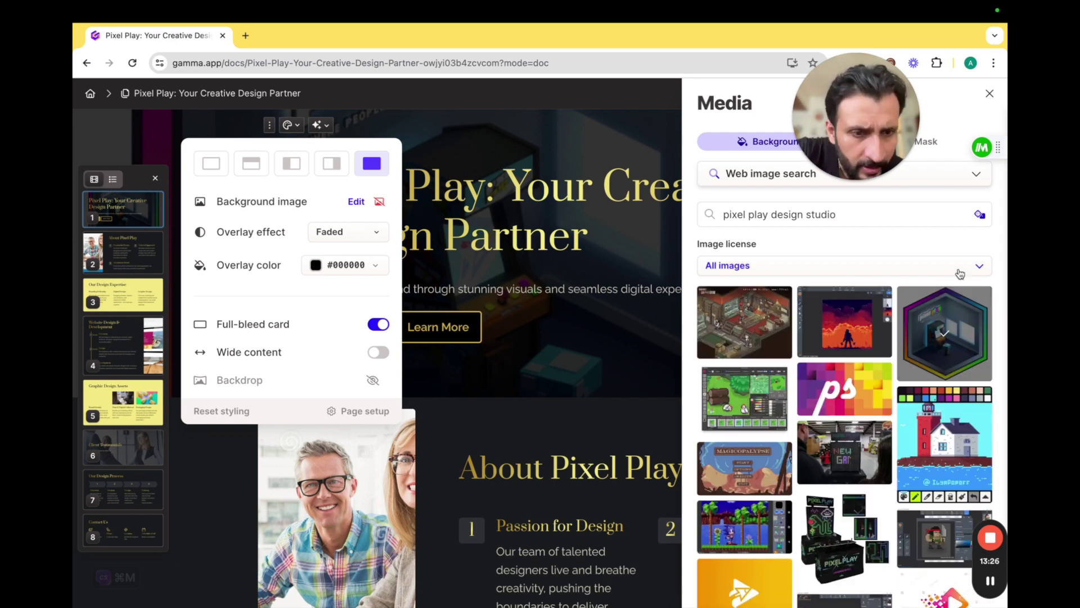
scroll(902, 381, down, 2)
scroll(903, 381, up, 2)
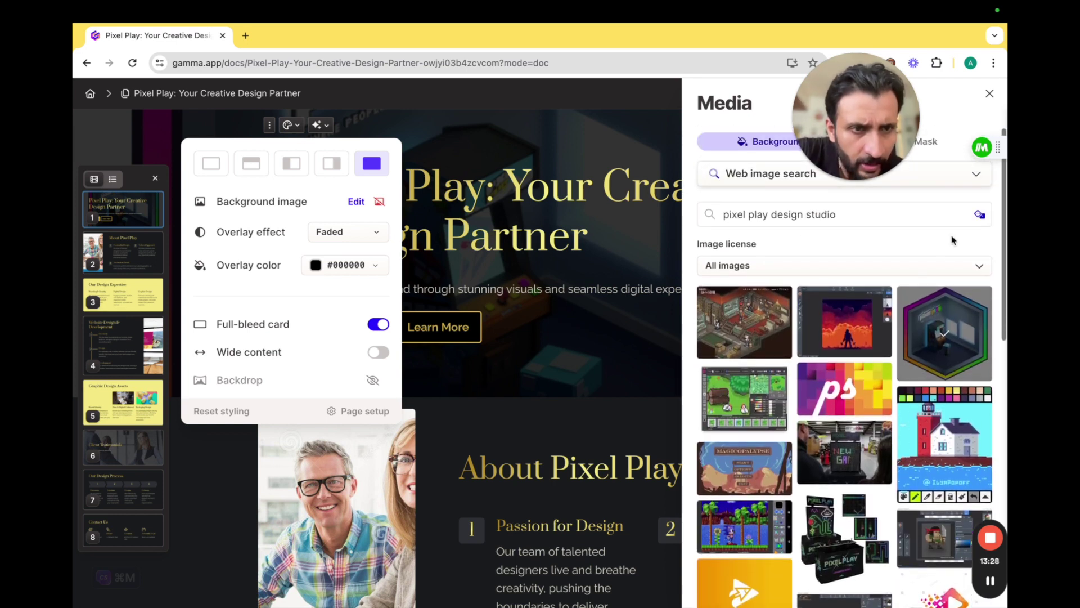
click(943, 270)
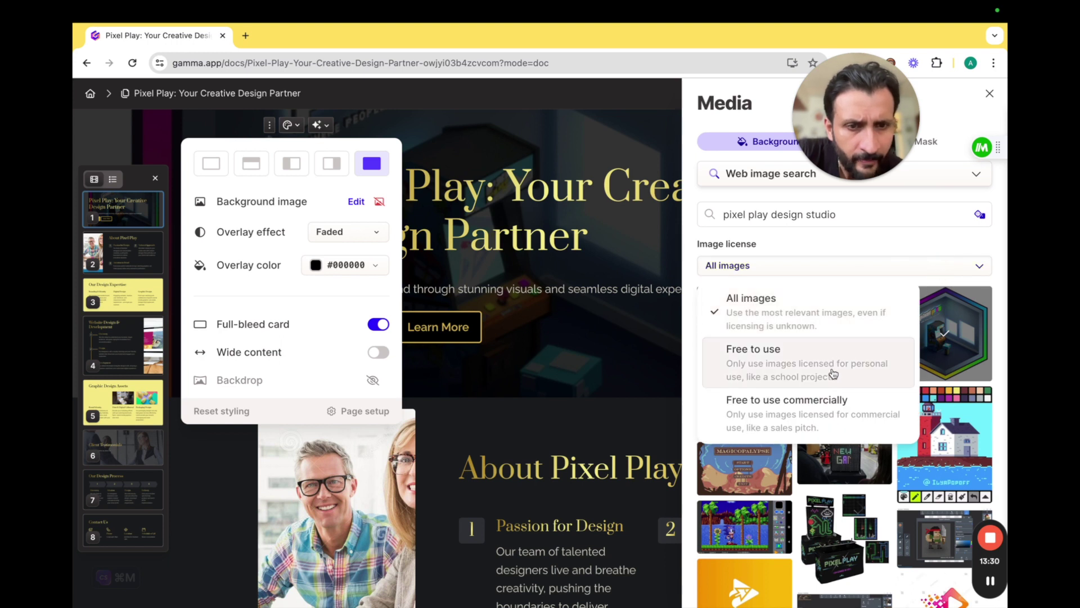
click(812, 410)
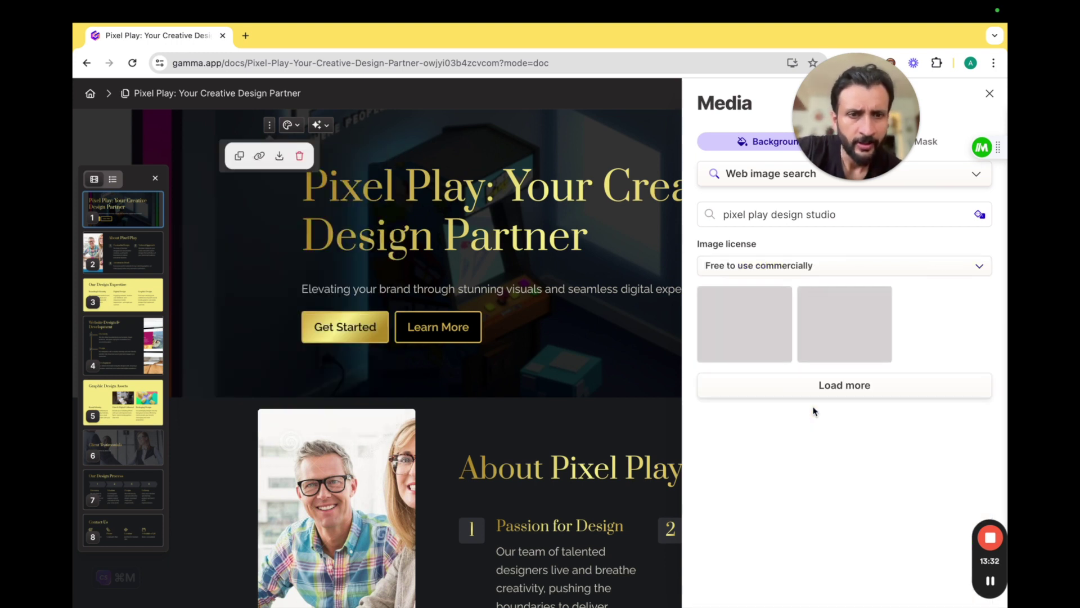
Search the web images for "website" and set the photo of a person typing on a laptop as the hero card's background
click(844, 214)
key(BackSpace)
key(BackSpace)
key(BackSpace)
key(BackSpace)
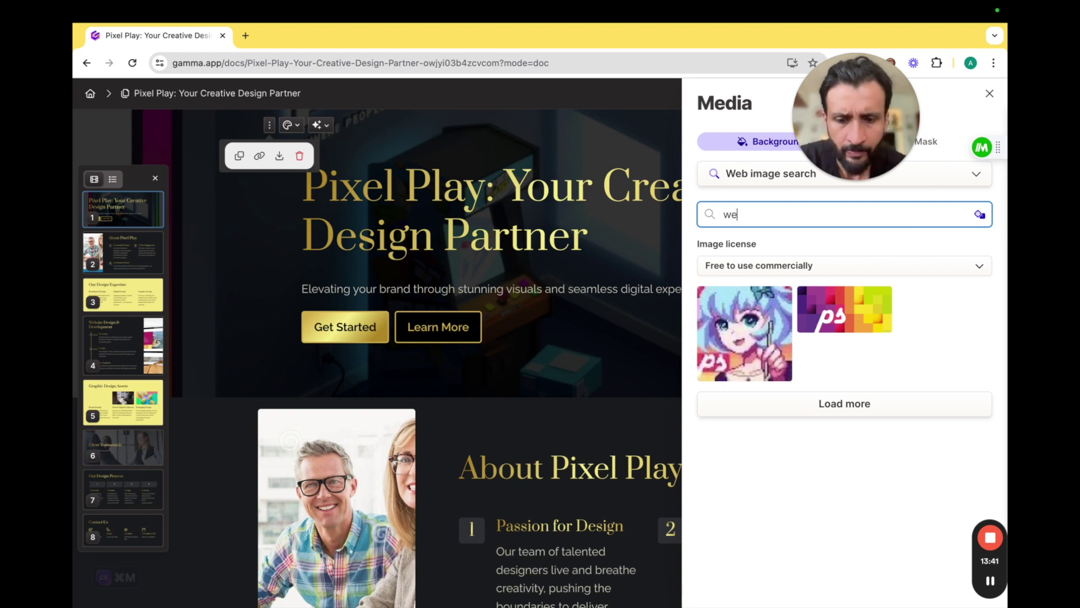
key(Return)
scroll(750, 349, down, 4)
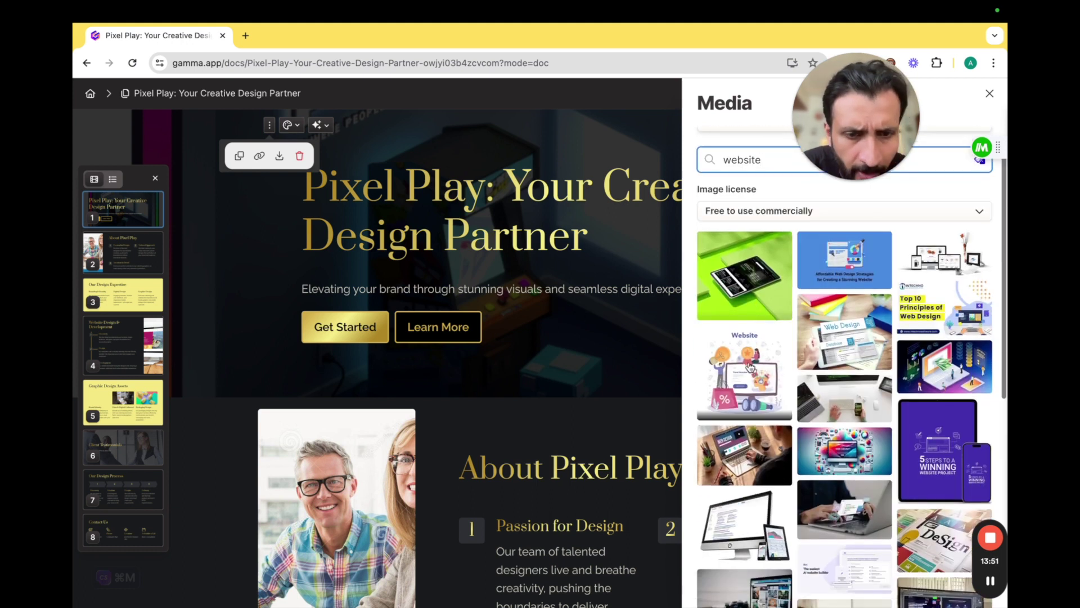
click(737, 444)
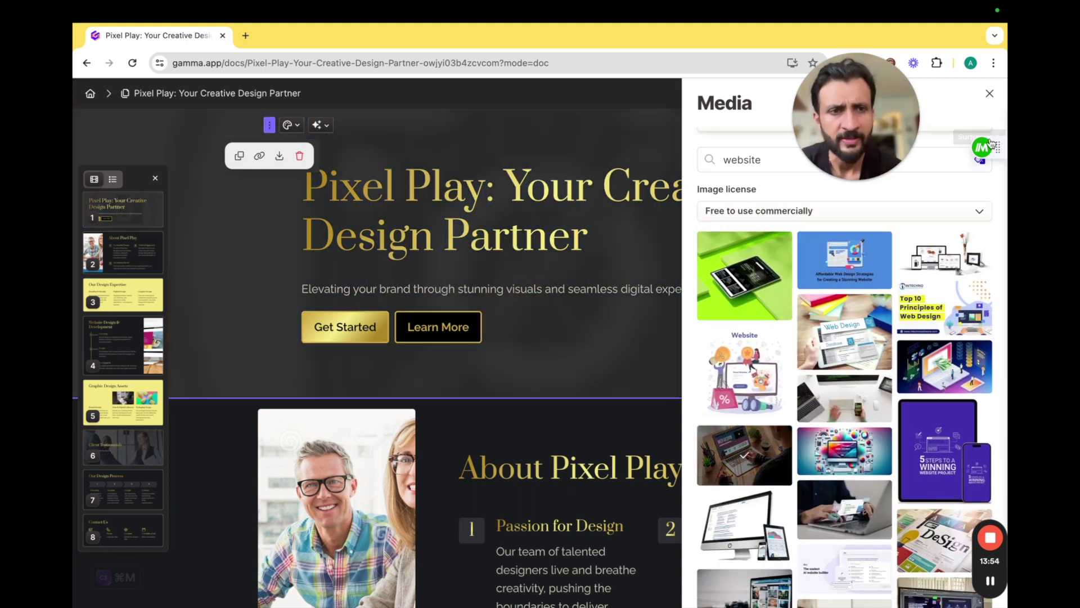
click(990, 96)
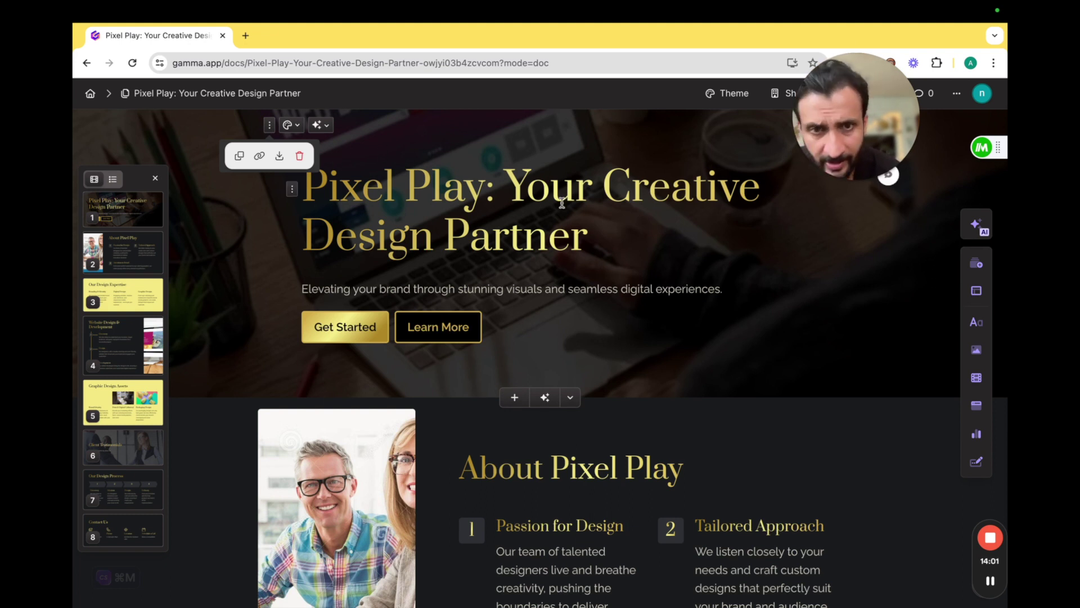
Try the Clear overlay effect on the hero card's background image, and restore the Faded effect
click(298, 128)
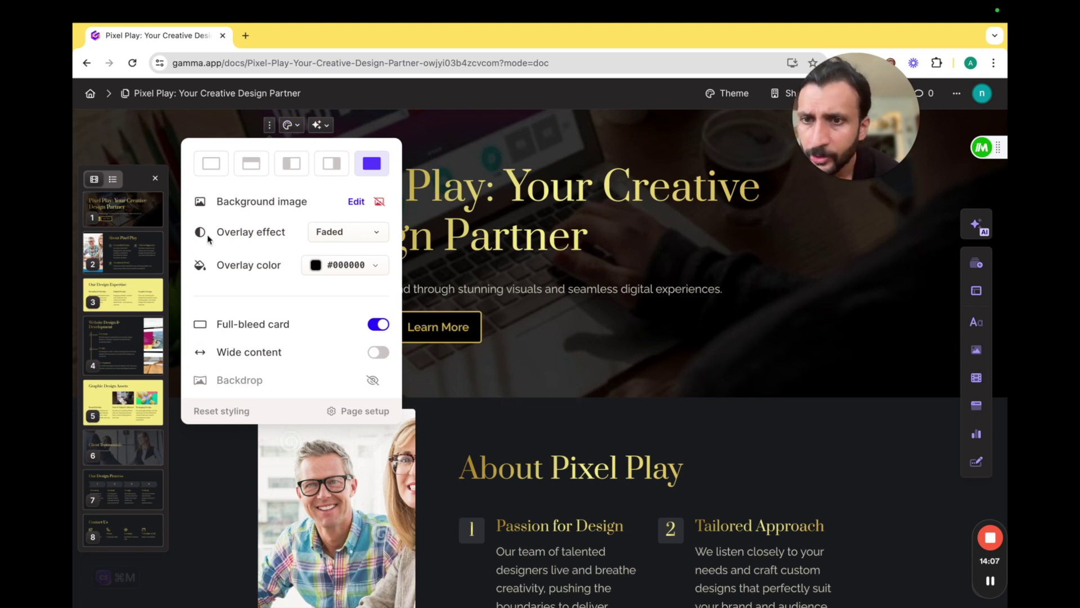
click(375, 236)
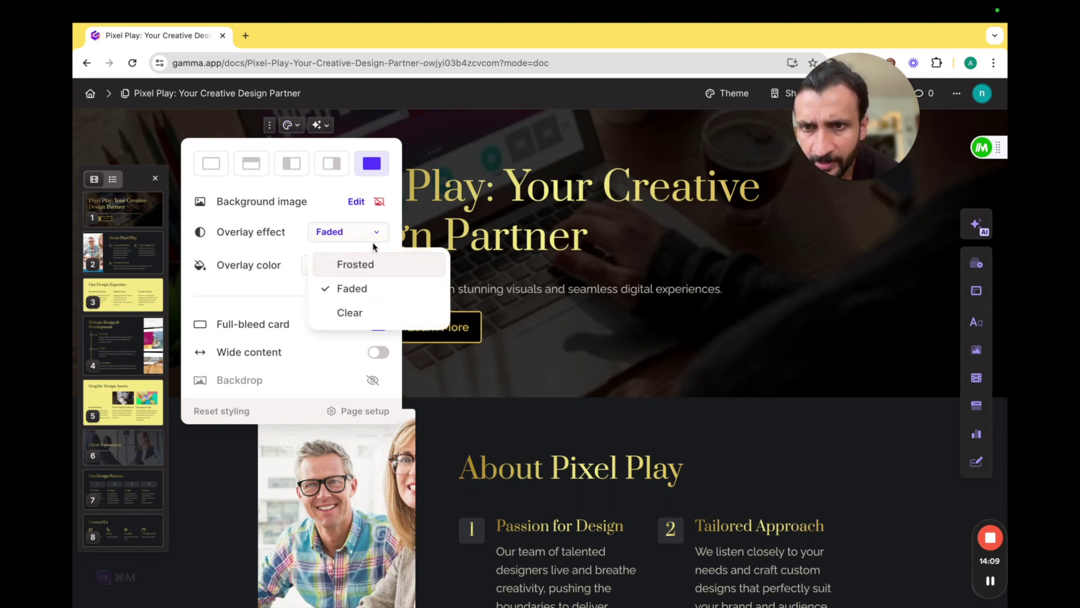
click(355, 311)
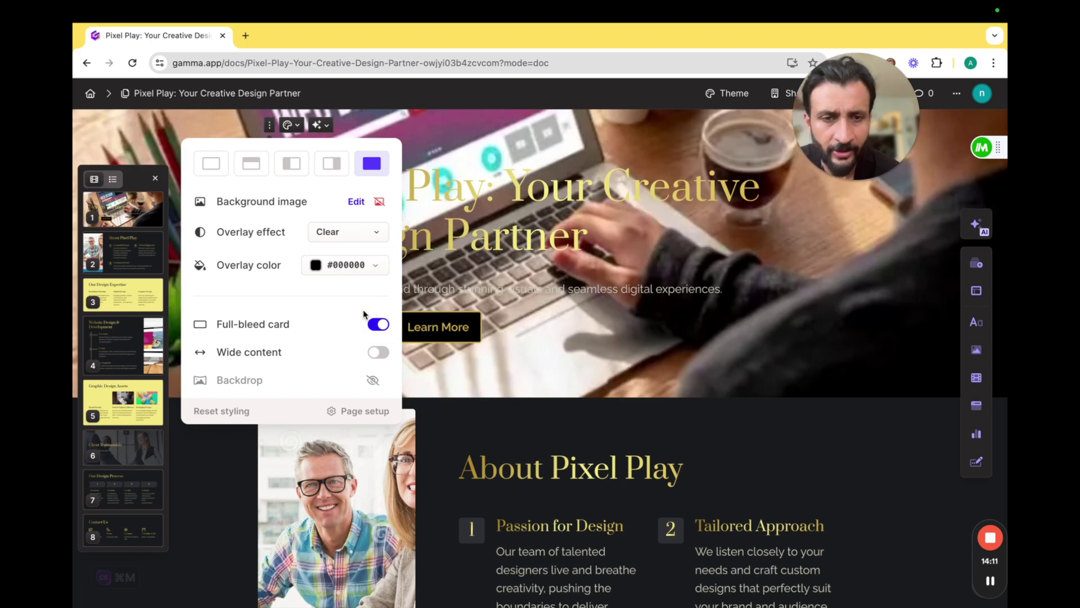
click(373, 234)
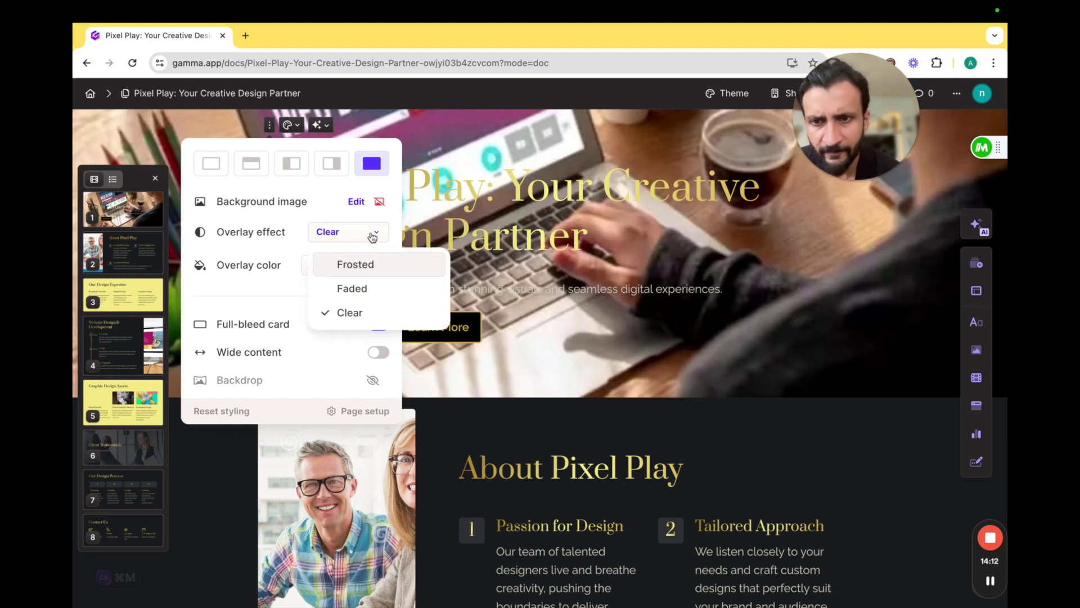
click(363, 288)
click(570, 353)
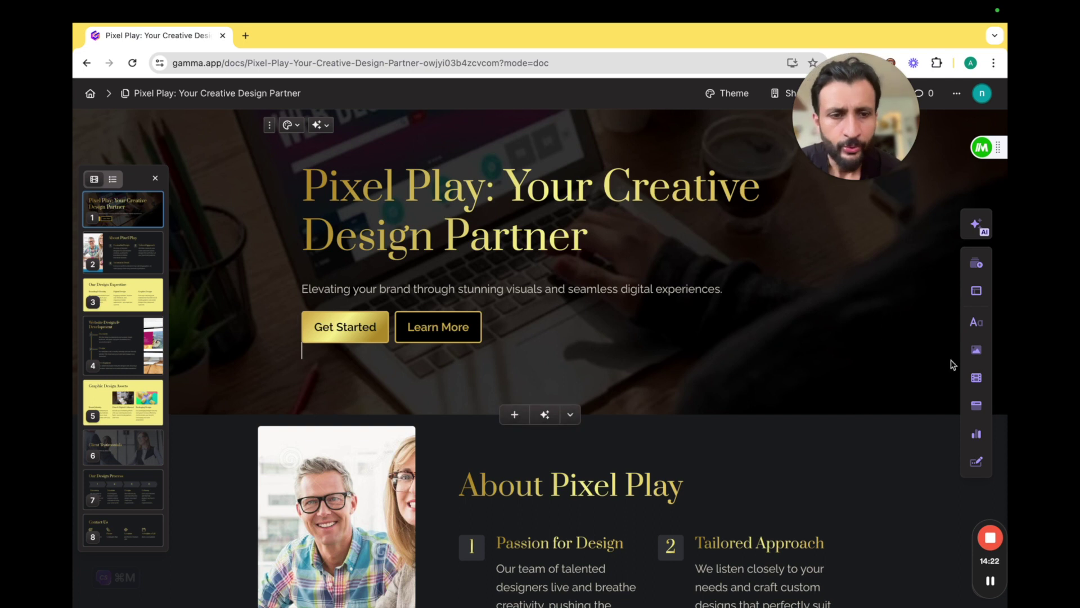
Look over the website's sections, and apply the Sanguine theme to the whole website
scroll(674, 321, down, 20)
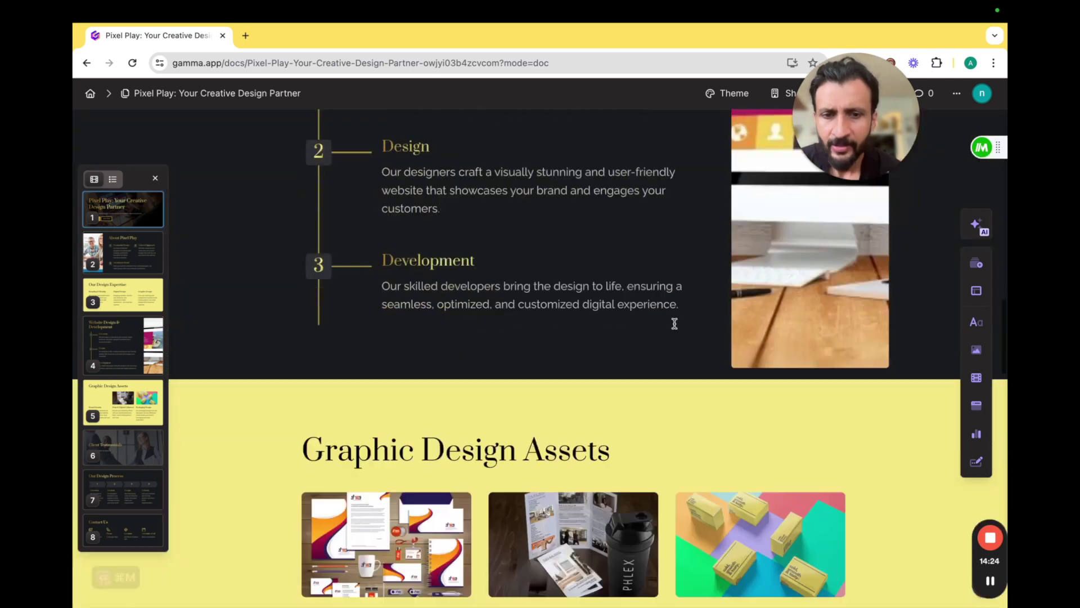
scroll(674, 323, down, 5)
scroll(674, 321, up, 20)
drag(871, 122, 851, 291)
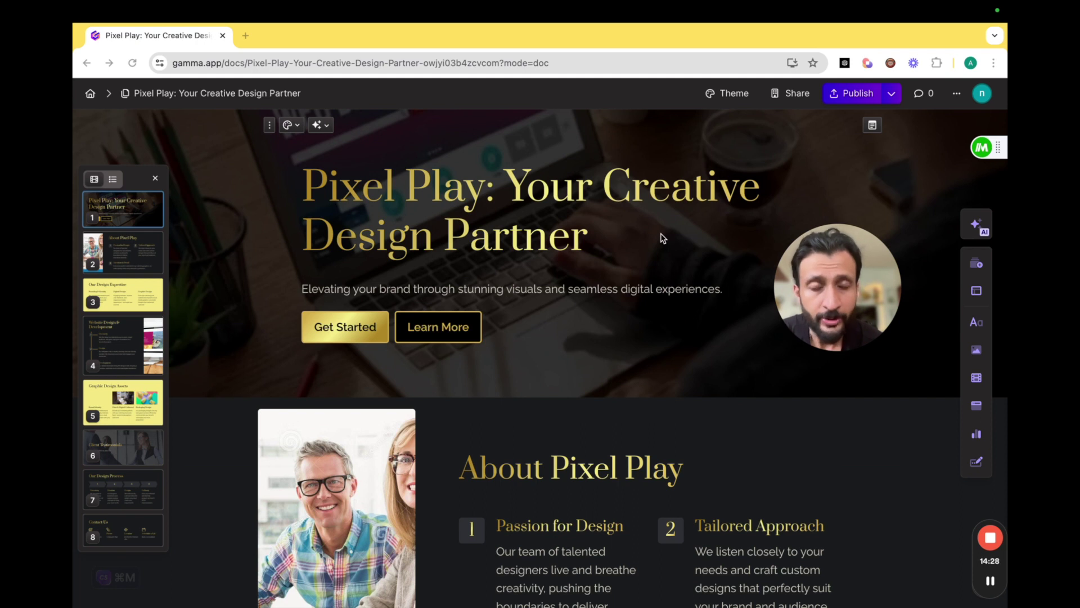
click(731, 96)
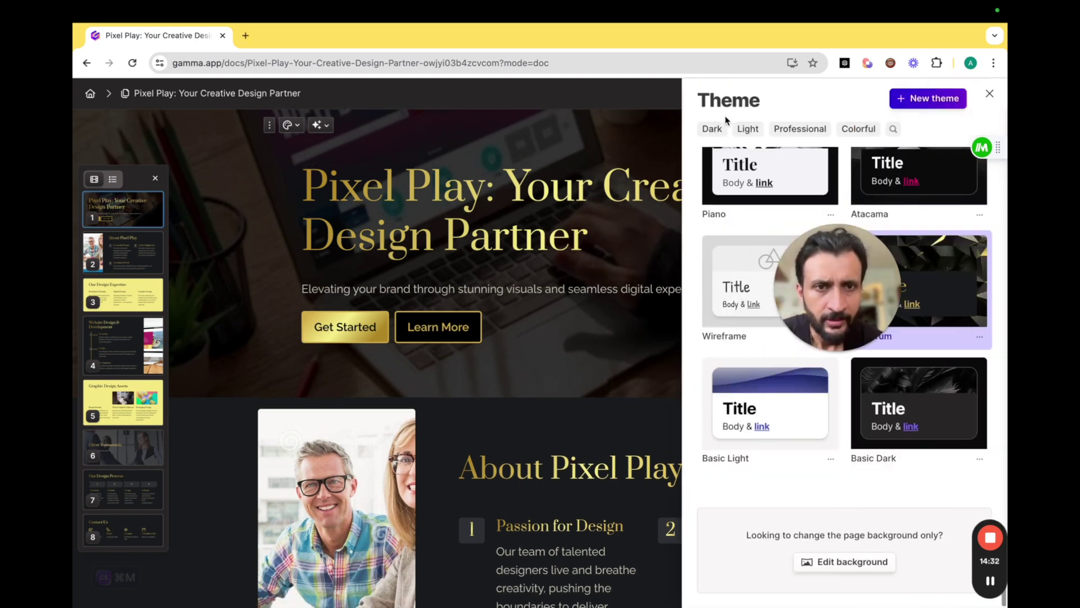
scroll(952, 393, down, 15)
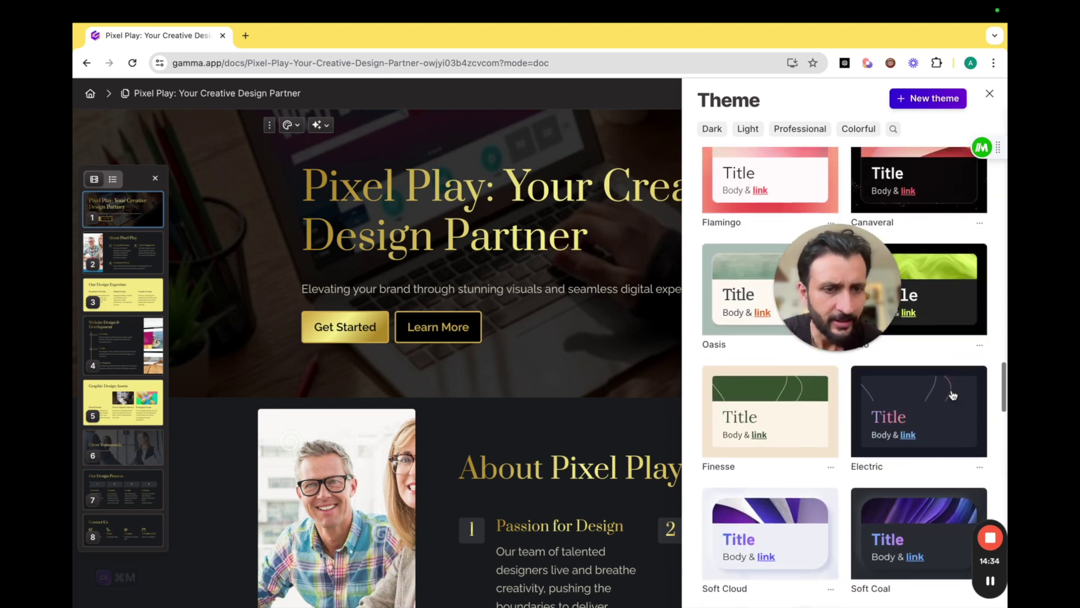
drag(862, 318, 586, 314)
scroll(913, 421, down, 15)
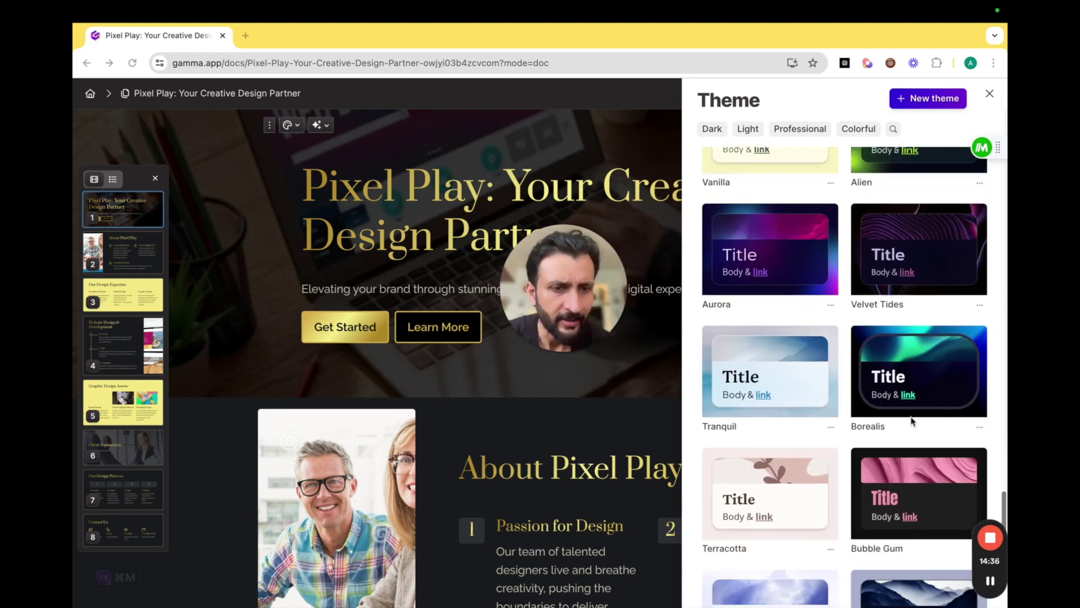
scroll(912, 420, down, 8)
click(914, 366)
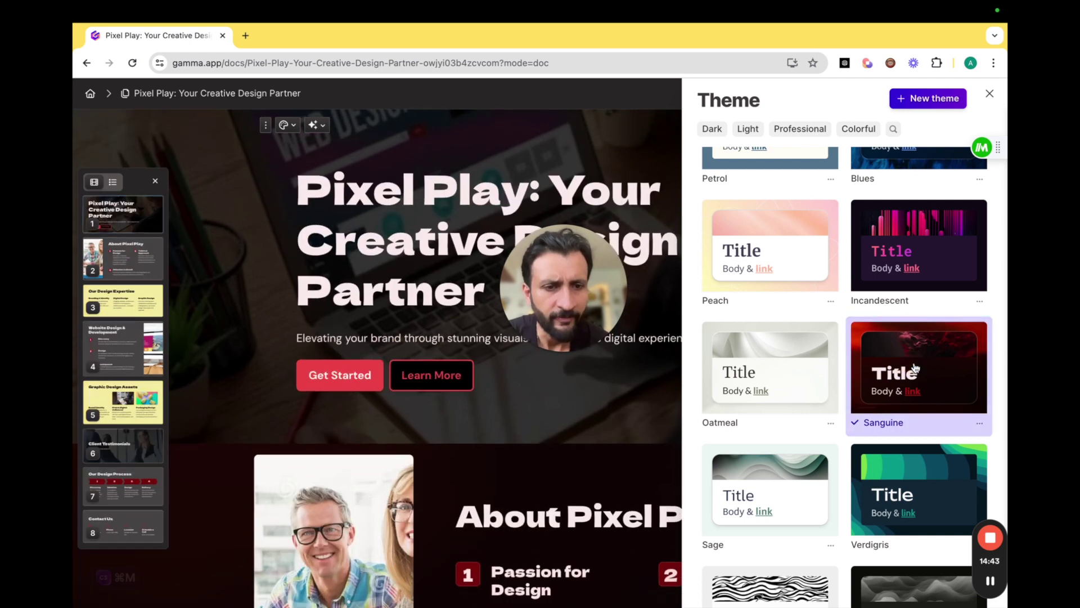
click(989, 93)
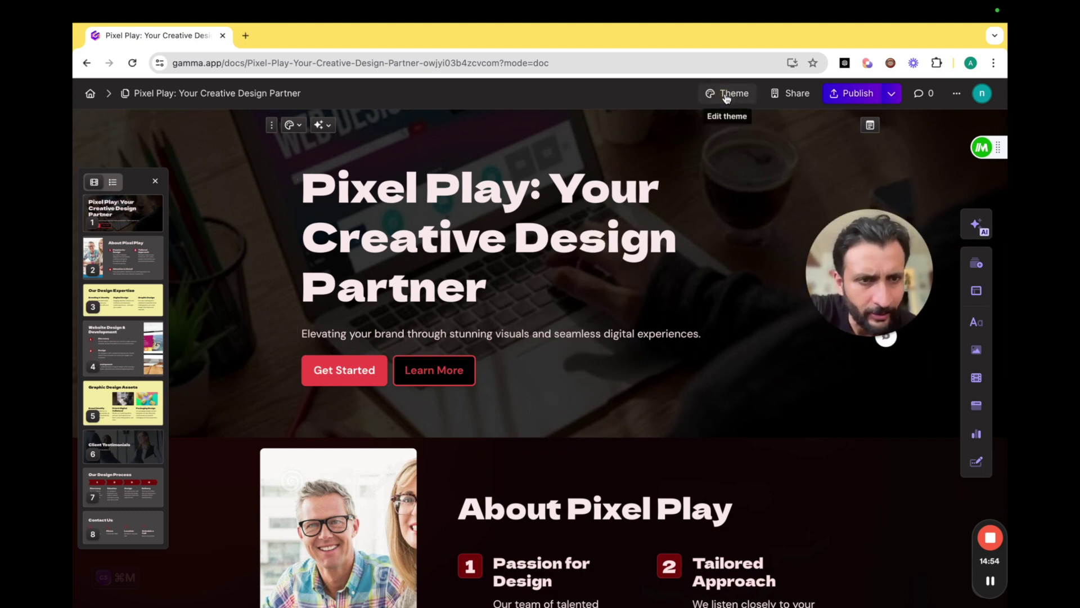
Switch the website to a dark theme with monospaced headings and lime-green buttons, and check the restyled sections
click(733, 95)
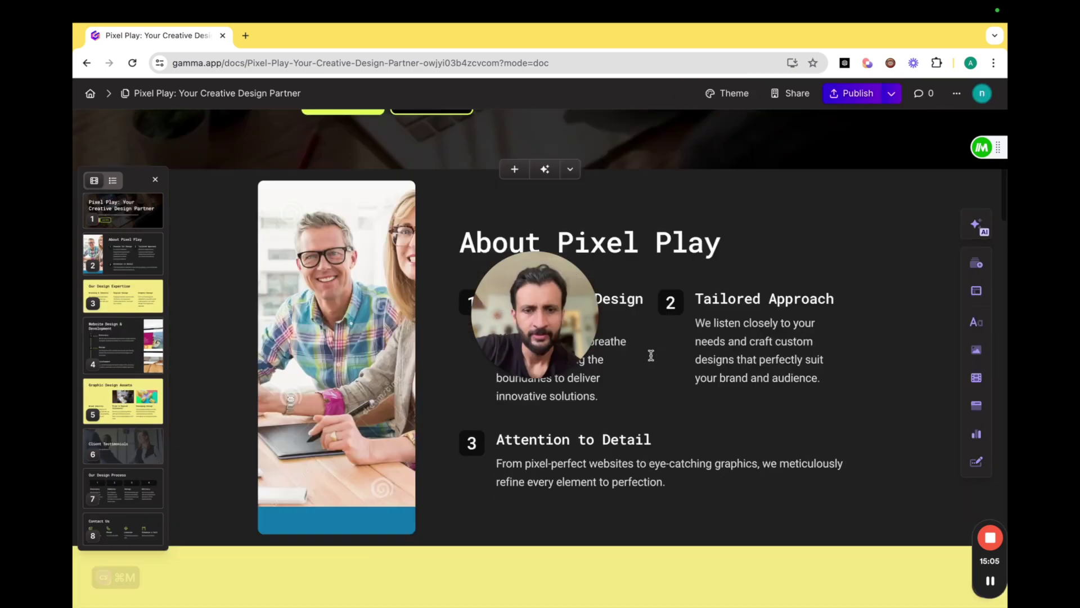
scroll(649, 354, down, 15)
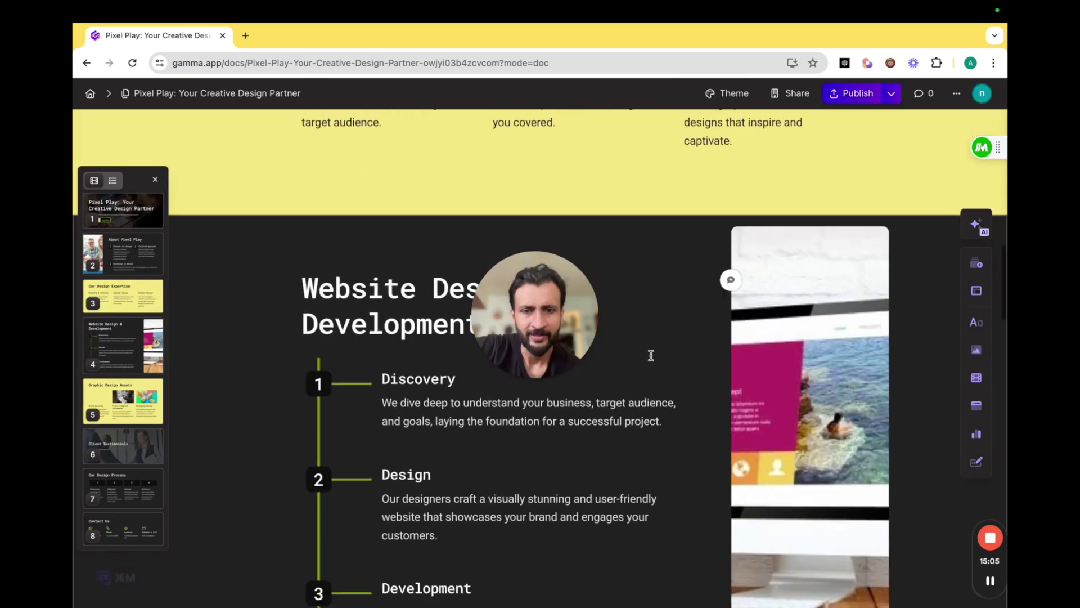
scroll(650, 355, down, 10)
scroll(651, 354, up, 20)
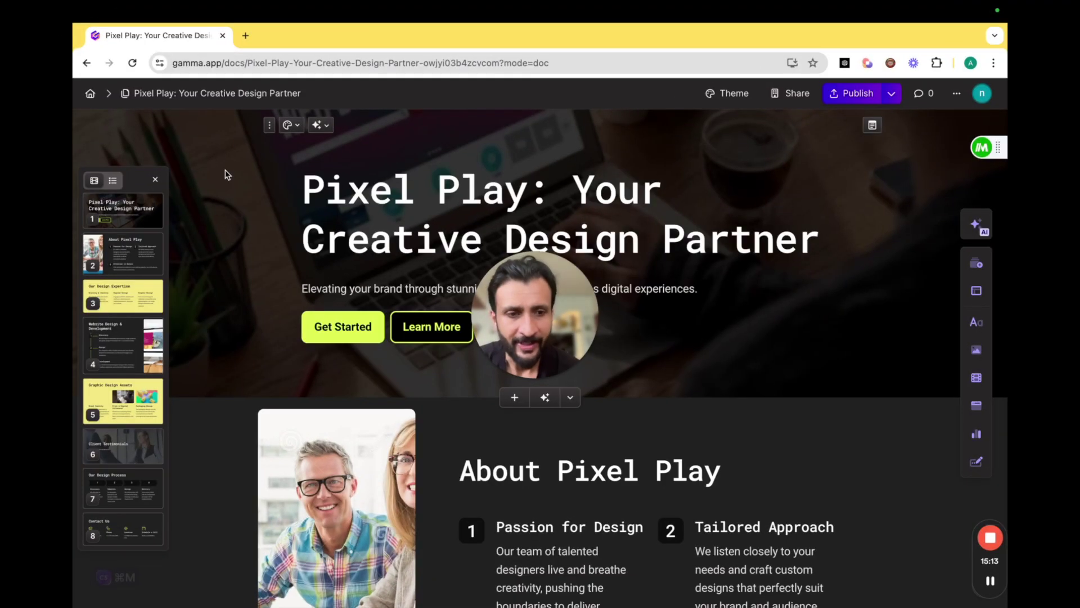
Generate a new document outline from the prompt "a presentation about my desing firm pixel play which makes online graphic design assets and websites"
click(90, 95)
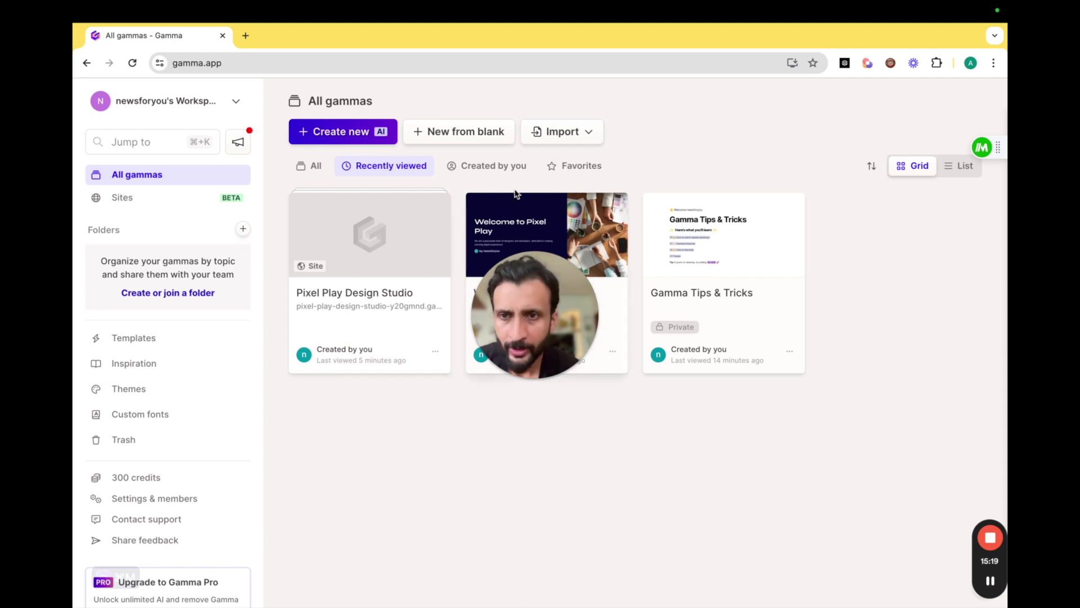
click(382, 135)
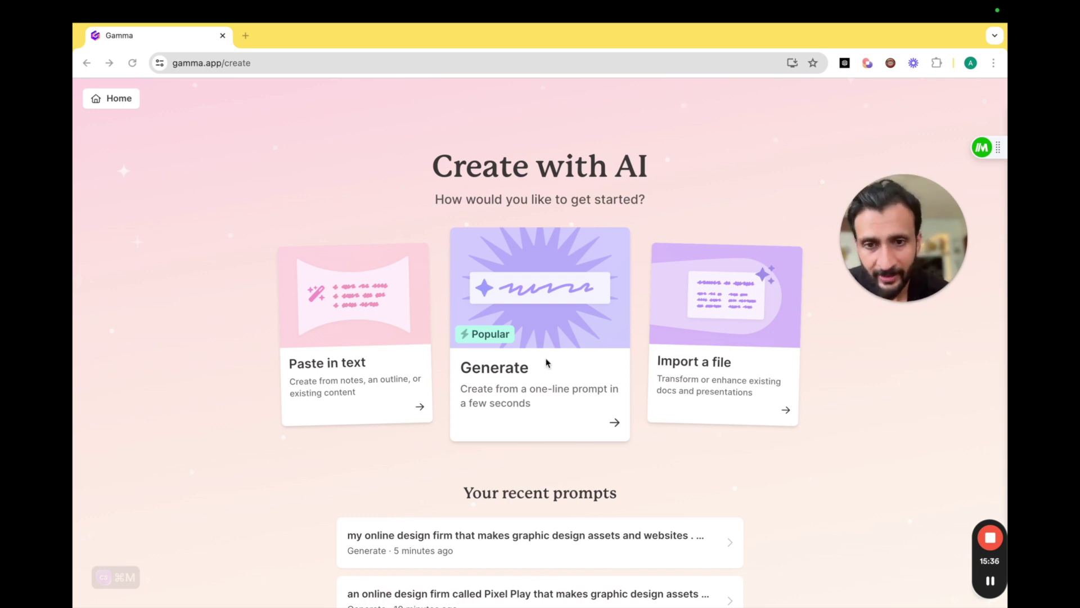
click(541, 378)
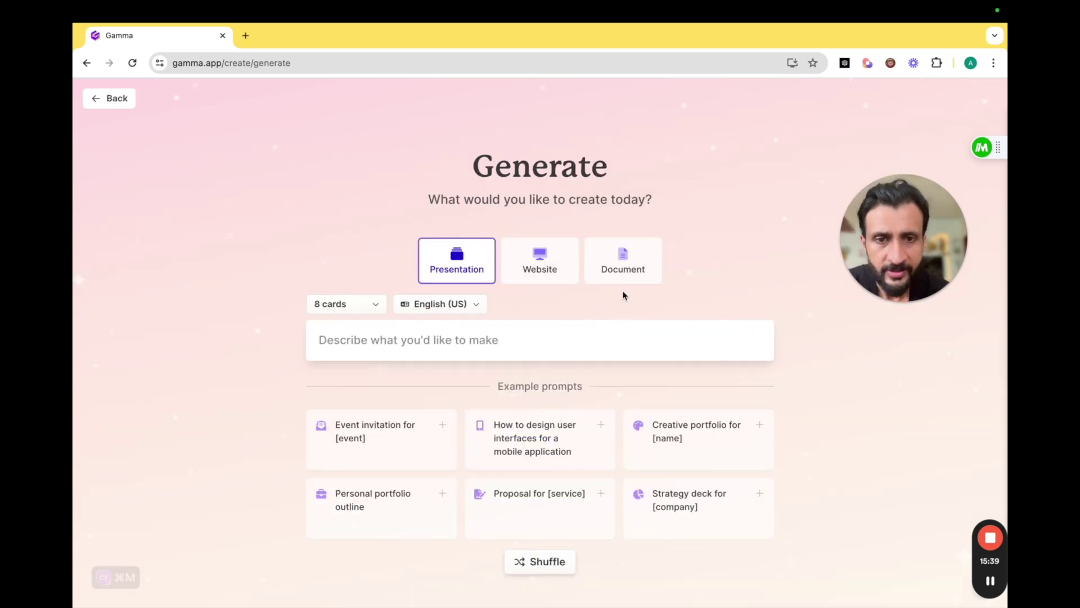
click(623, 271)
click(512, 337)
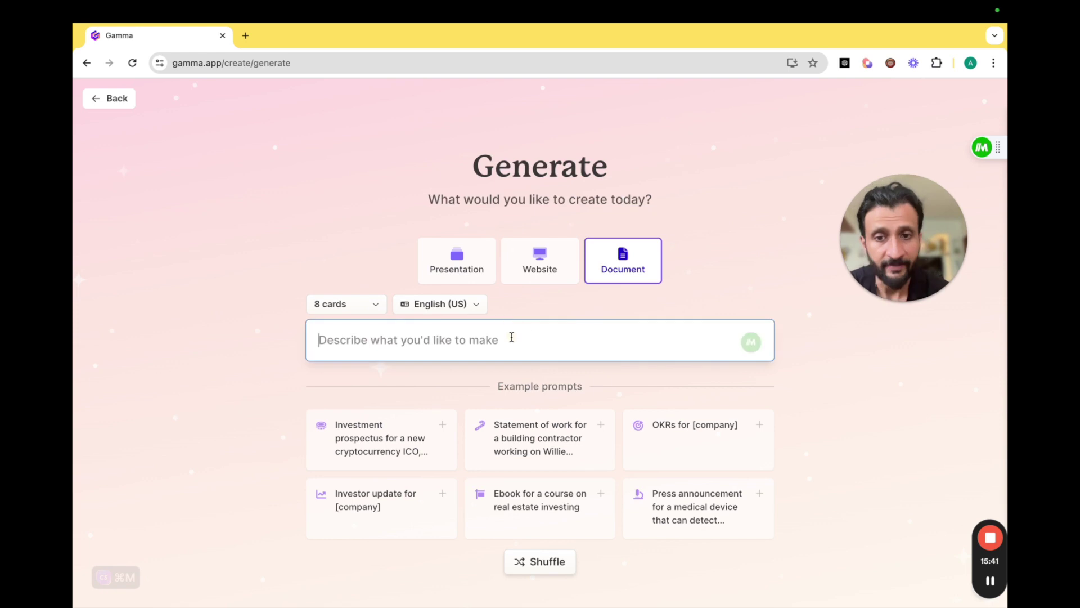
text(a presentation about my desing firm pixel play which makes online graphic design assets and websites)
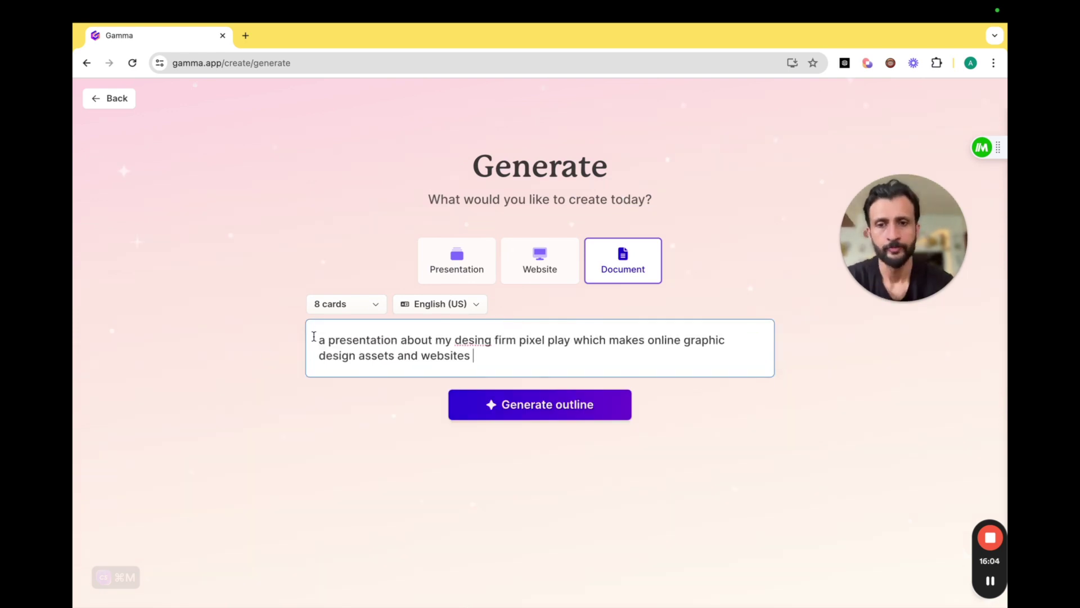
drag(314, 337, 500, 363)
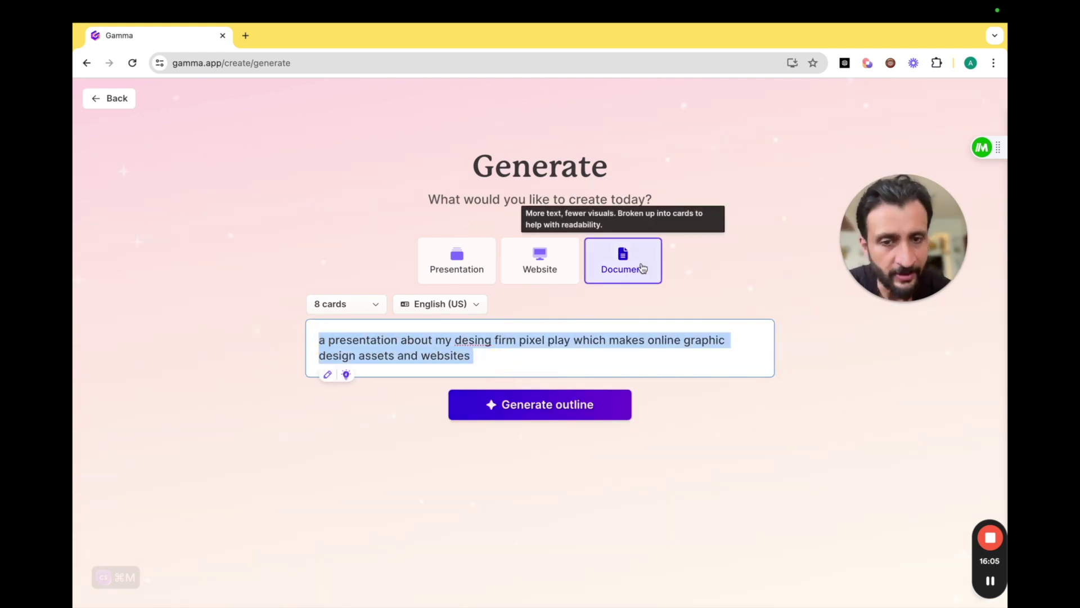
click(574, 405)
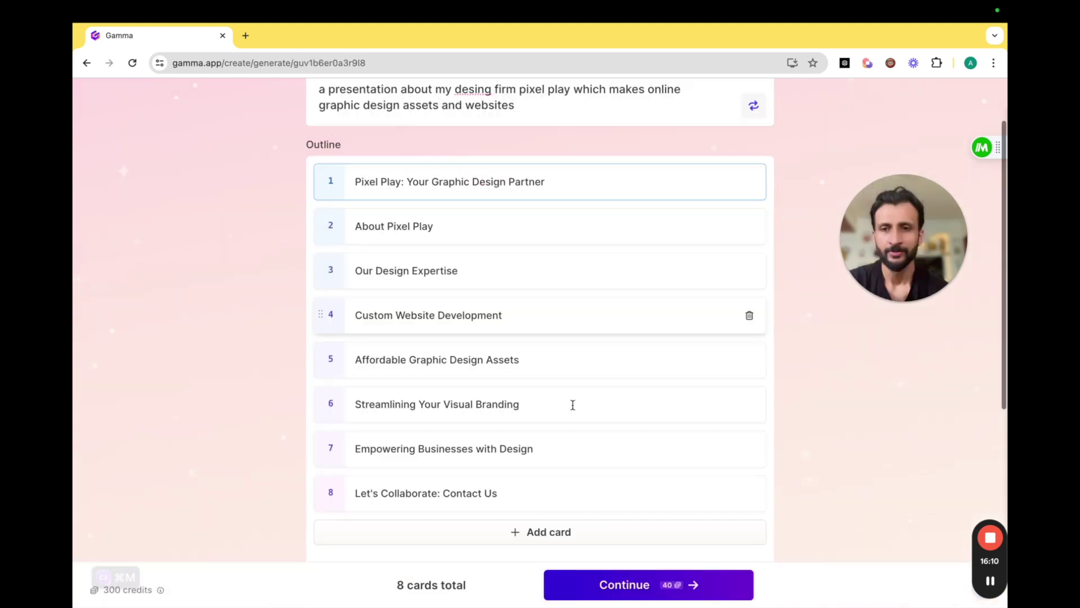
Review the document's eight-card outline and its text and image settings, and continue to the theme choice
scroll(573, 405, down, 5)
scroll(573, 405, up, 5)
scroll(572, 405, down, 4)
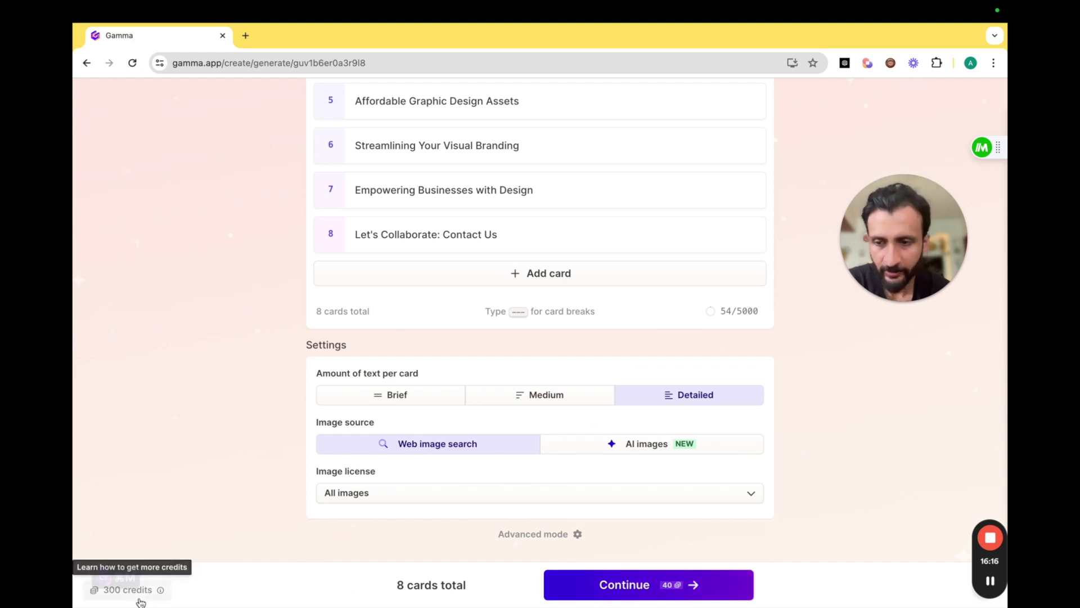
click(655, 596)
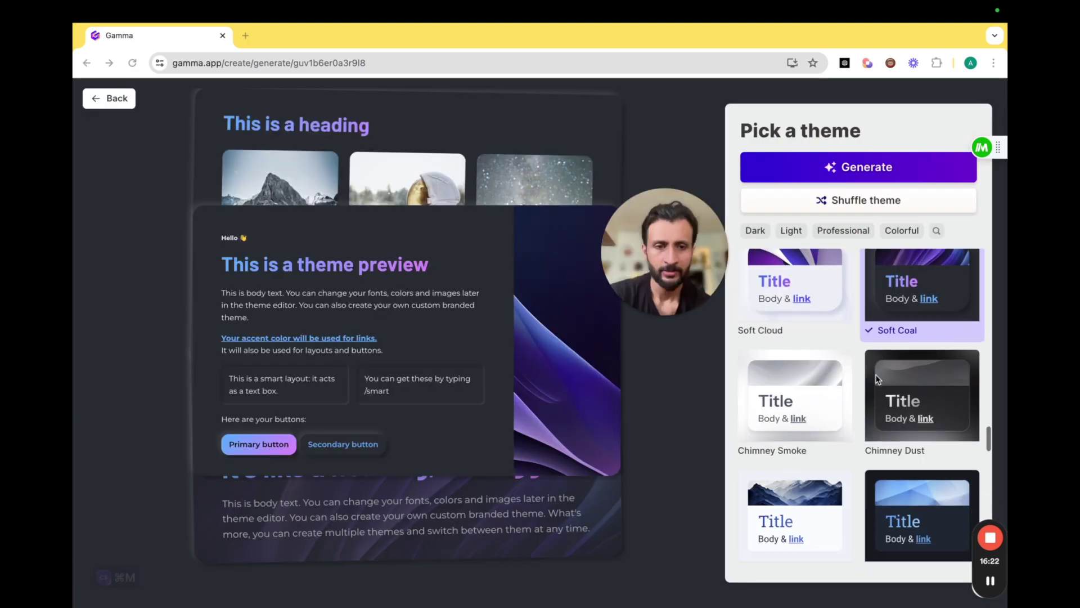
Choose the Bubble Gum theme for the document and generate it
scroll(876, 379, down, 3)
scroll(877, 379, down, 10)
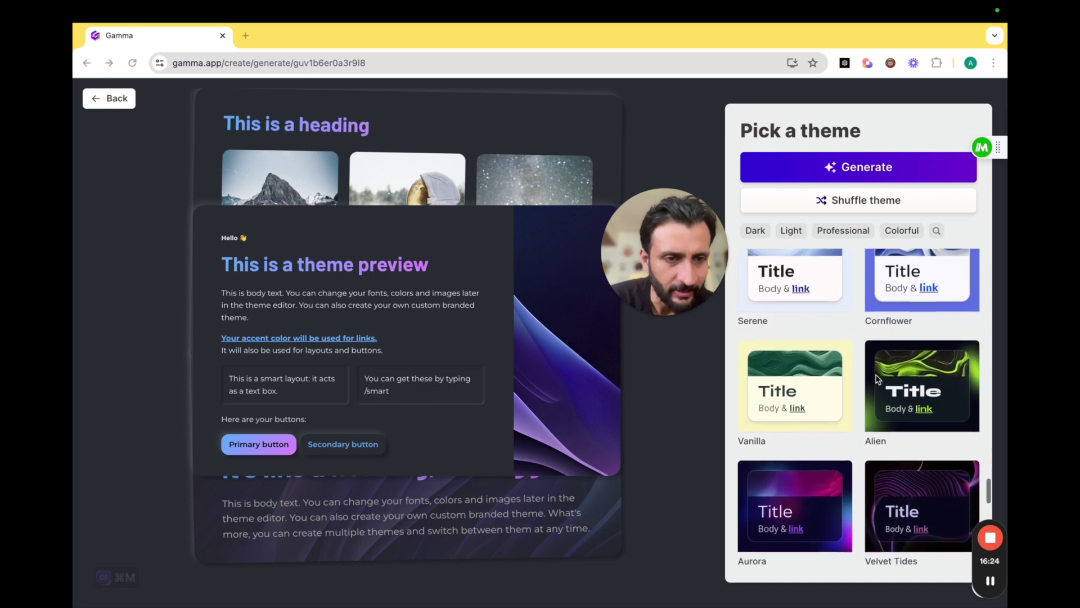
scroll(878, 378, up, 1)
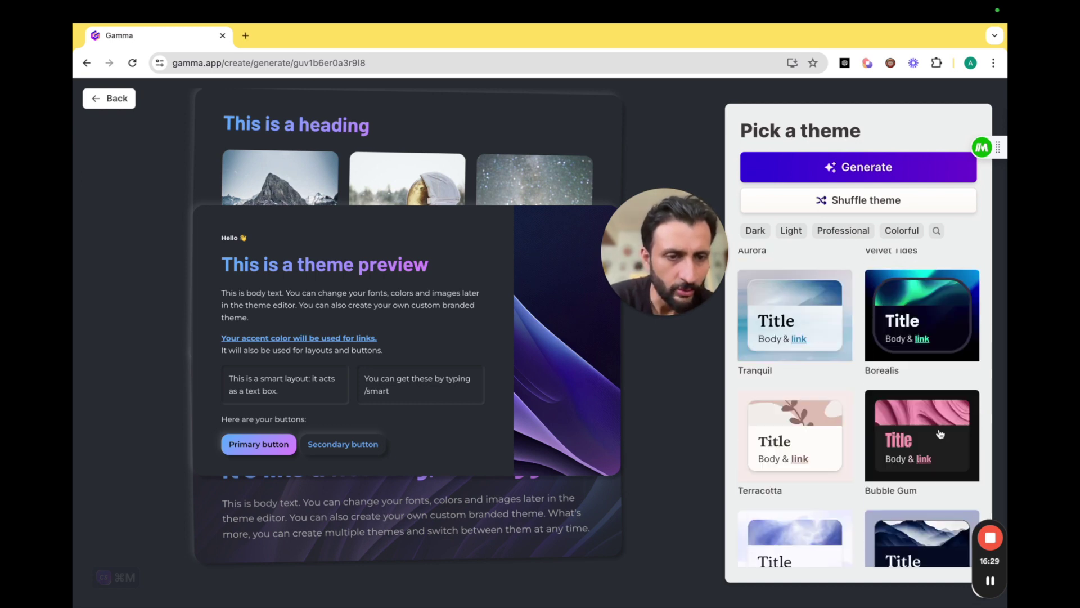
click(928, 441)
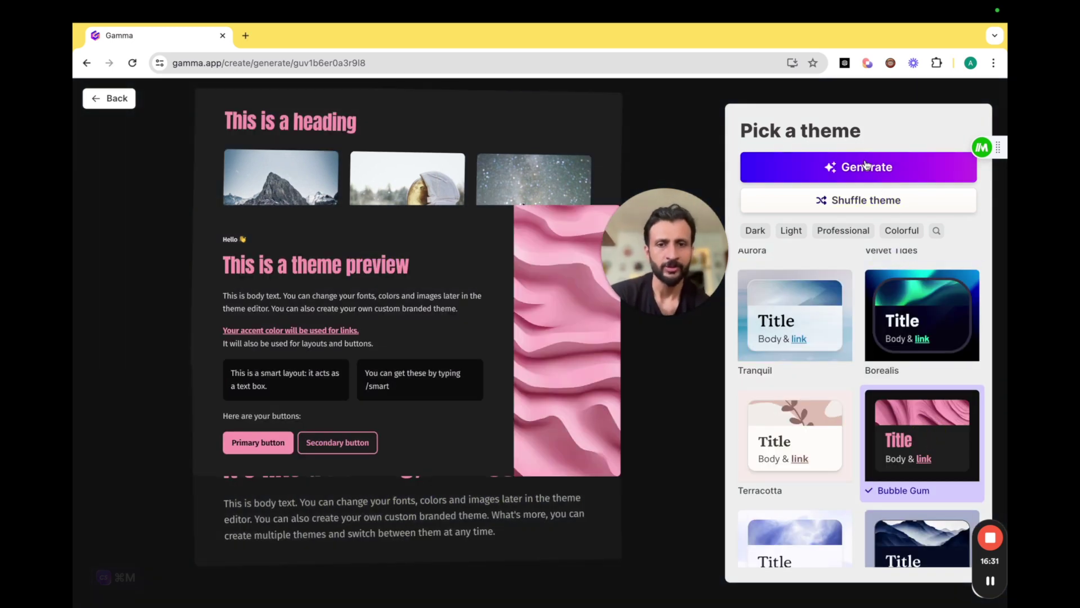
click(876, 181)
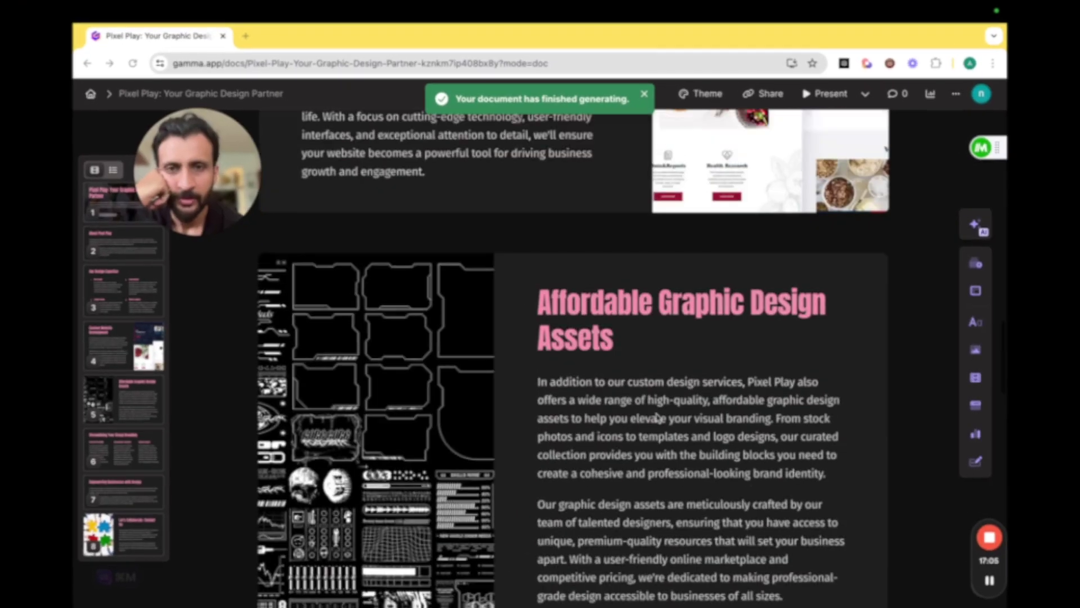
Look over the generated document's cards from the title through the website development and design assets sections
scroll(659, 419, up, 20)
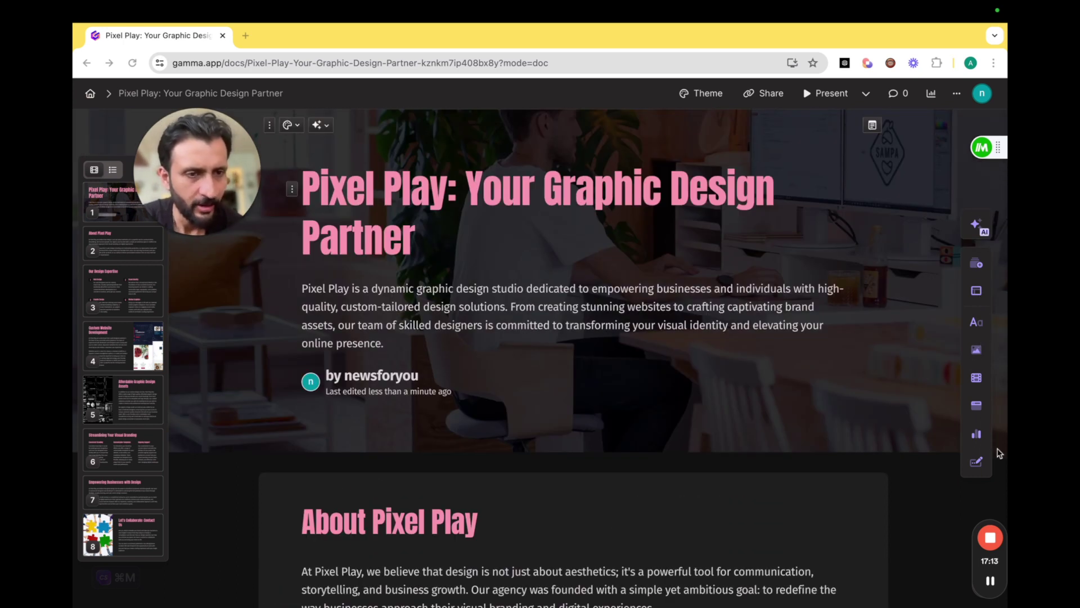
scroll(791, 467, down, 15)
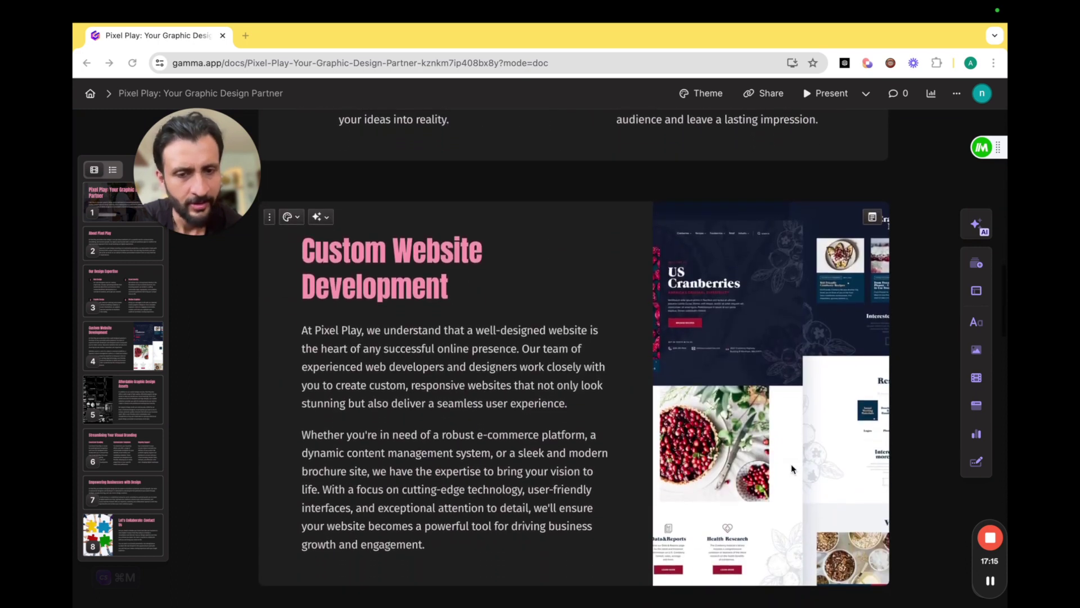
scroll(791, 468, down, 4)
scroll(790, 468, up, 20)
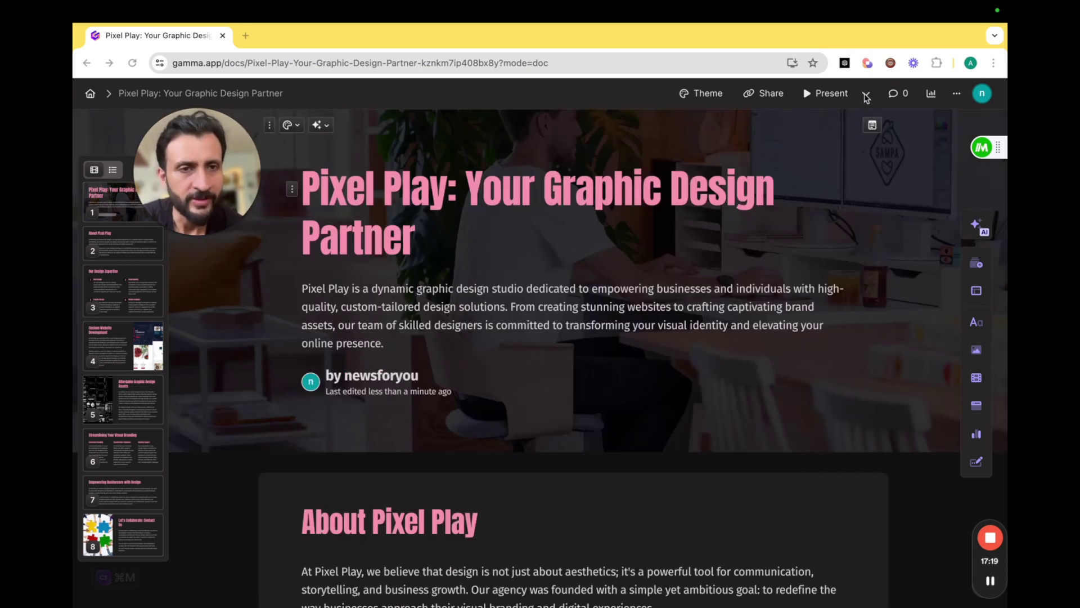
Check the document's collaboration settings and its PDF and PowerPoint export options, and close the sharing dialog
click(775, 99)
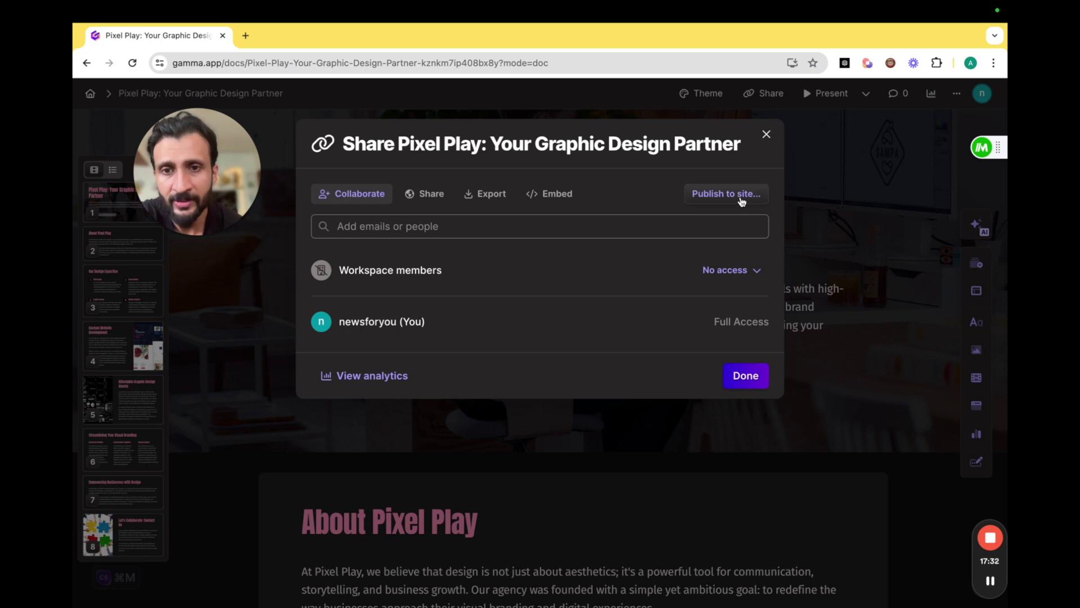
click(491, 195)
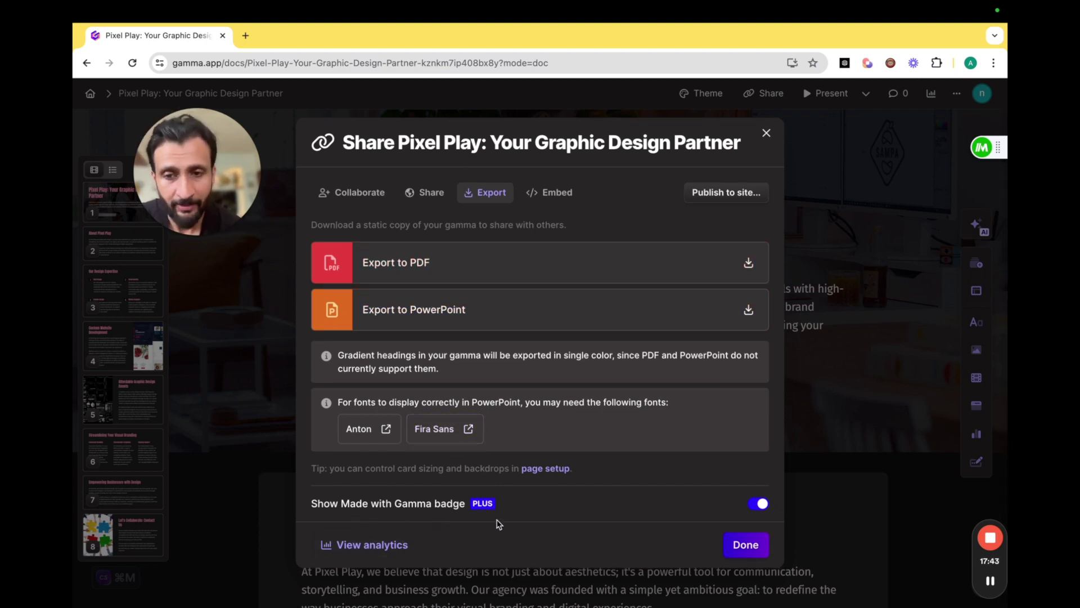
click(767, 134)
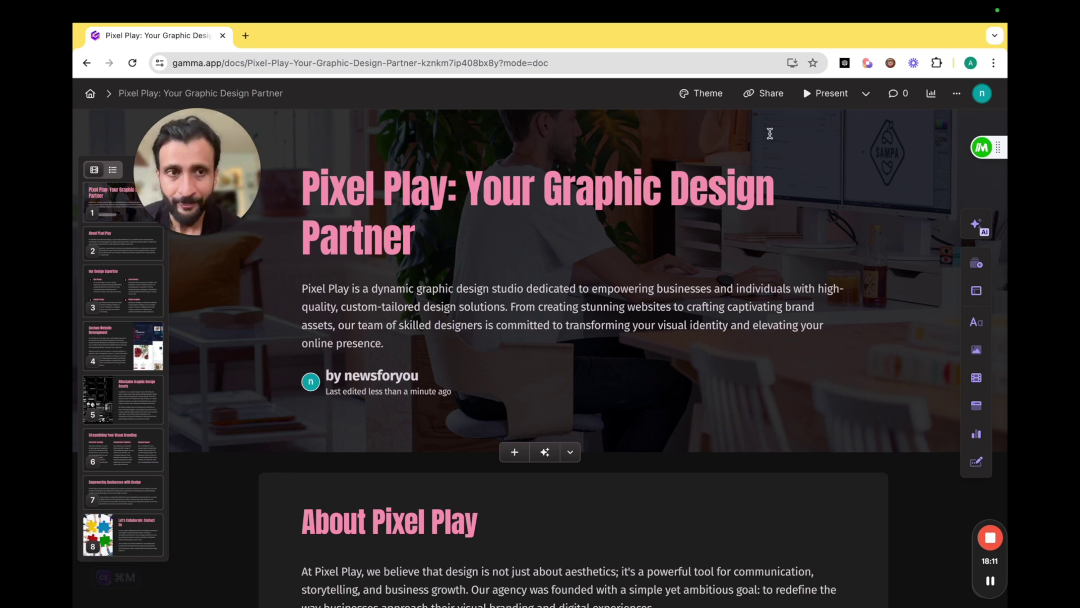
Return to the overview of all gammas, and compare the Free, Plus and Pro plans with annual billing
click(87, 94)
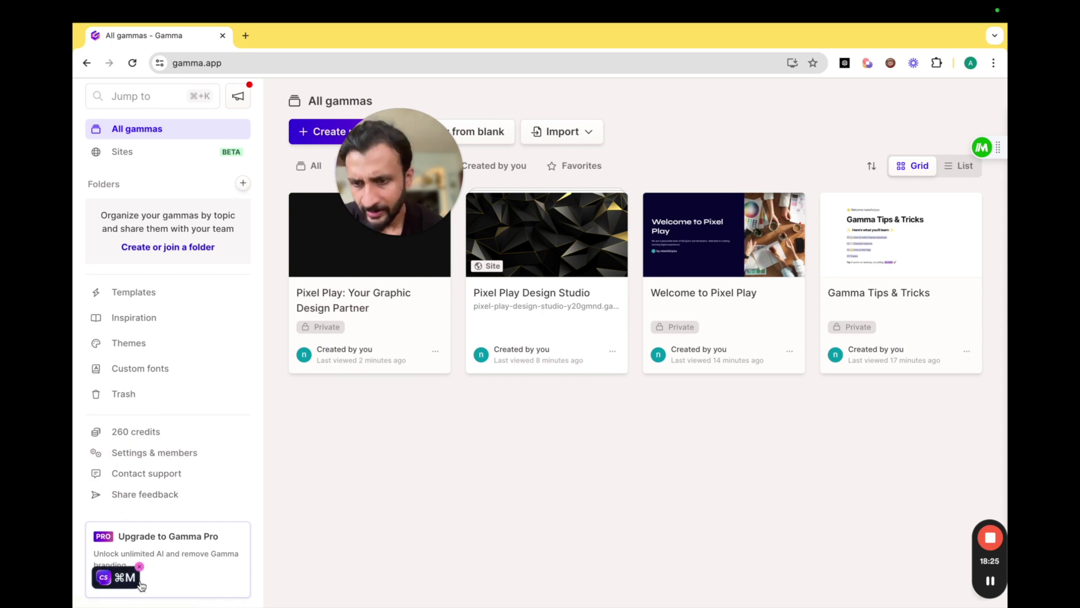
click(119, 583)
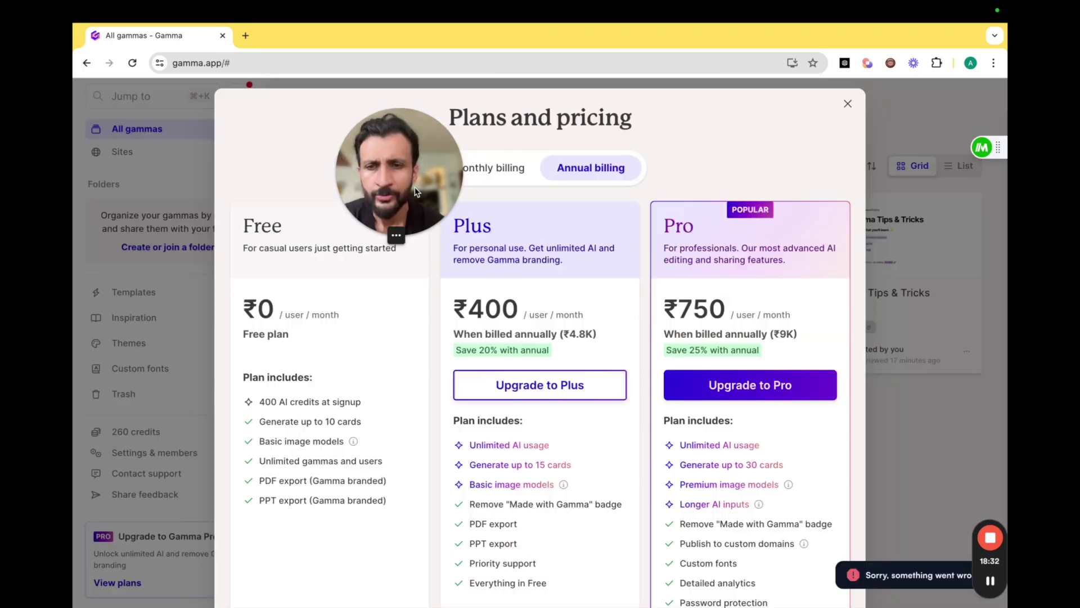
drag(416, 191, 173, 186)
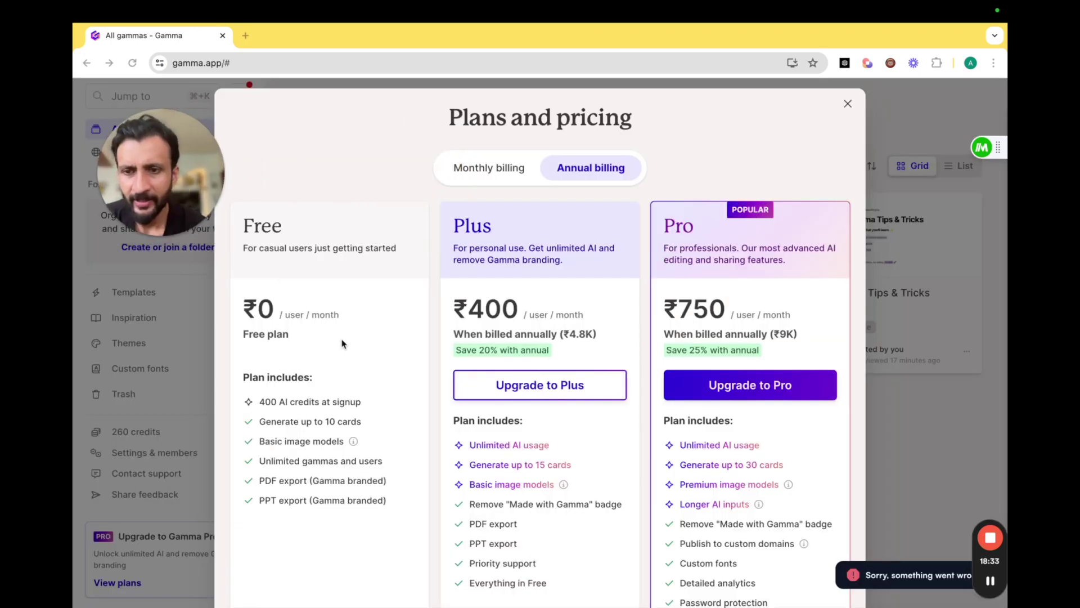
scroll(332, 353, down, 1)
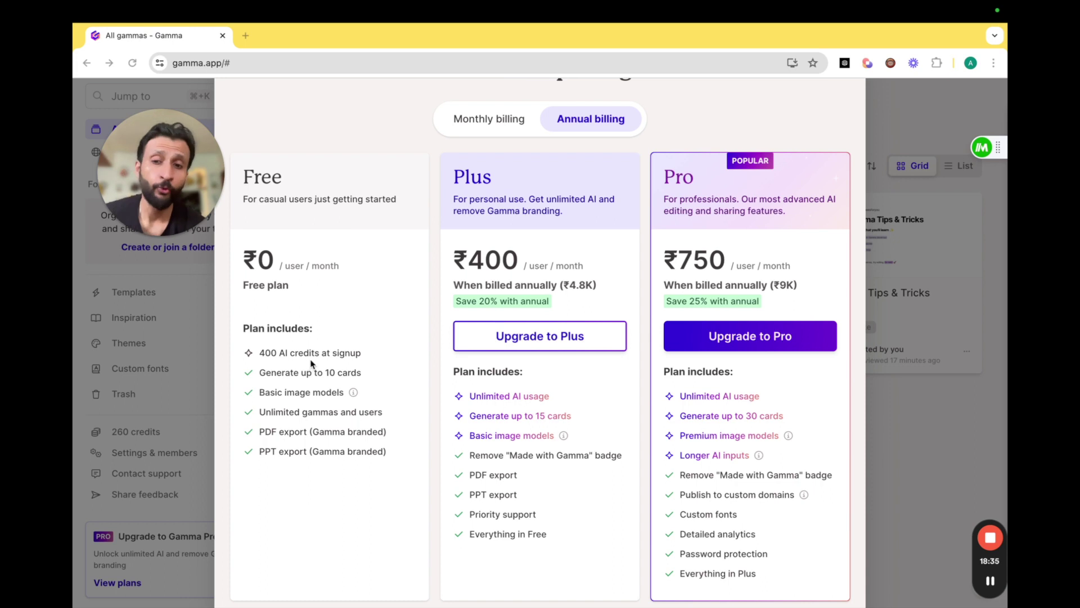
scroll(311, 363, down, 1)
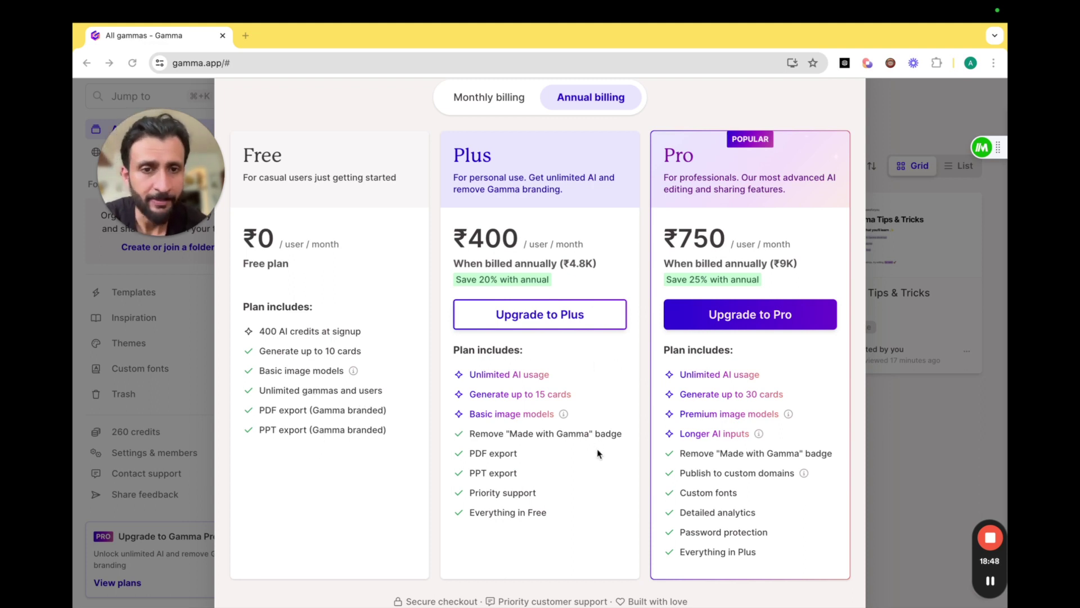
scroll(479, 357, down, 1)
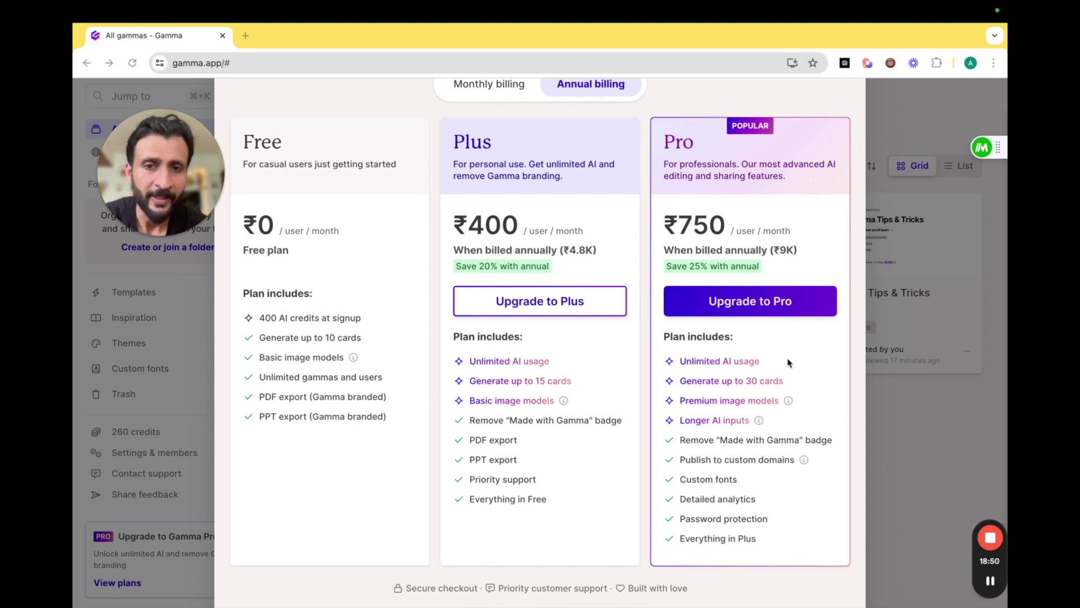